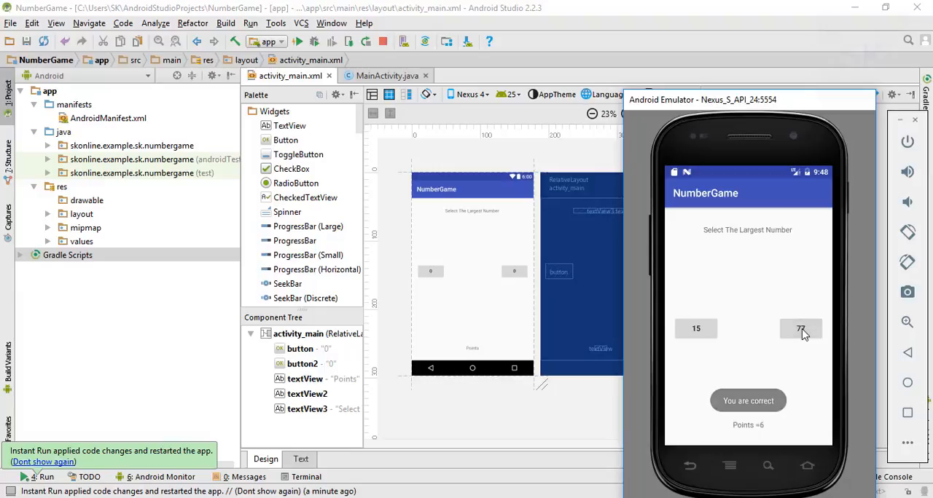
# Test the NumberGame app in the emulator by picking number buttons over several rounds.
pyautogui.click(800, 331)
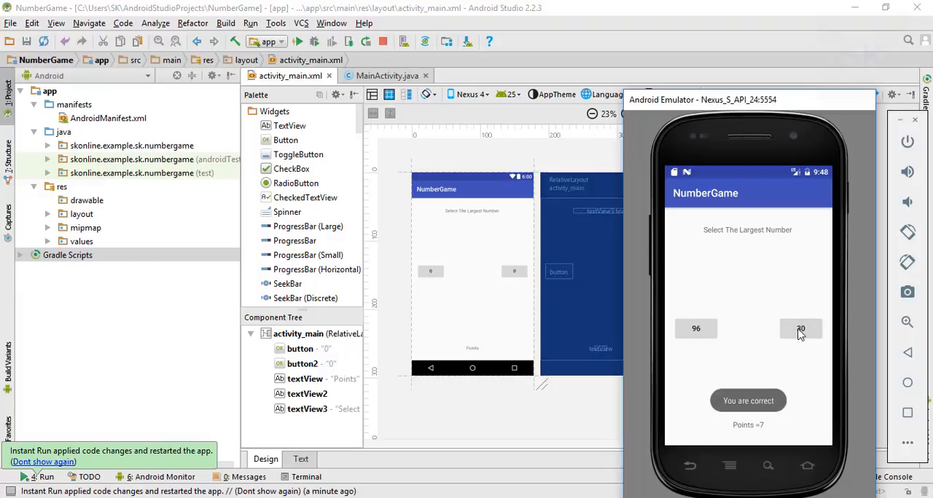
pyautogui.click(799, 331)
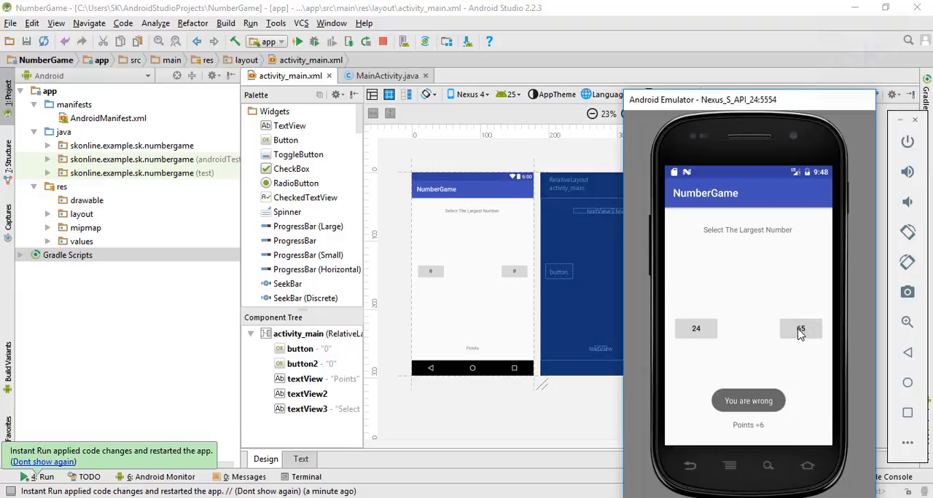
pyautogui.click(696, 335)
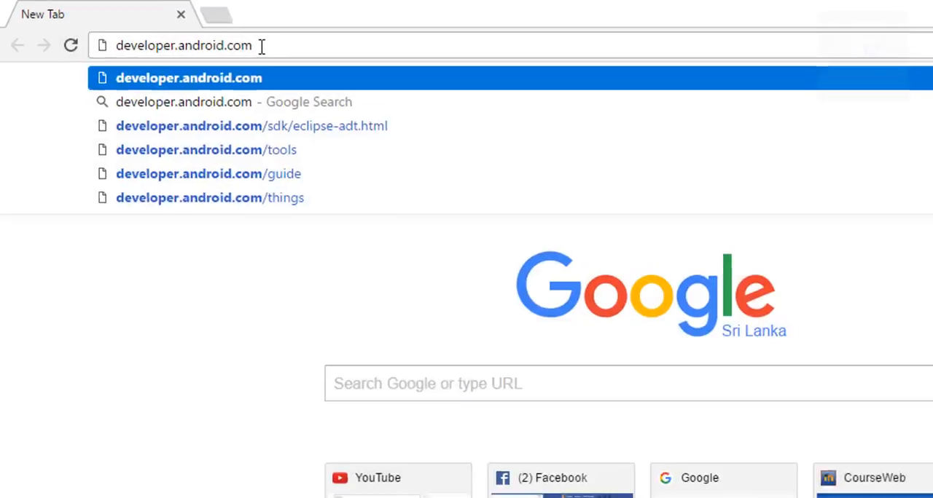
# Switch to the web browser and open the Developer Console from the Android Developers Distribute page.
pyautogui.press('Return')
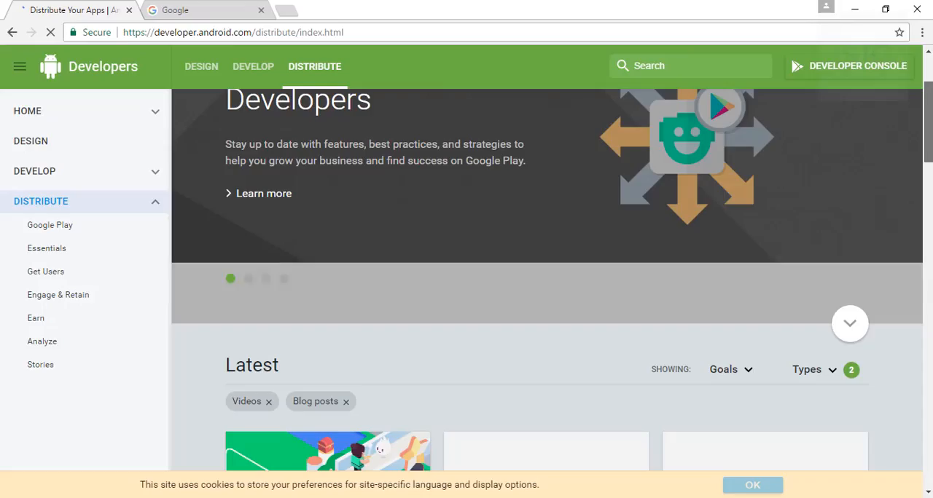
pyautogui.scroll(-1, 547, 278)
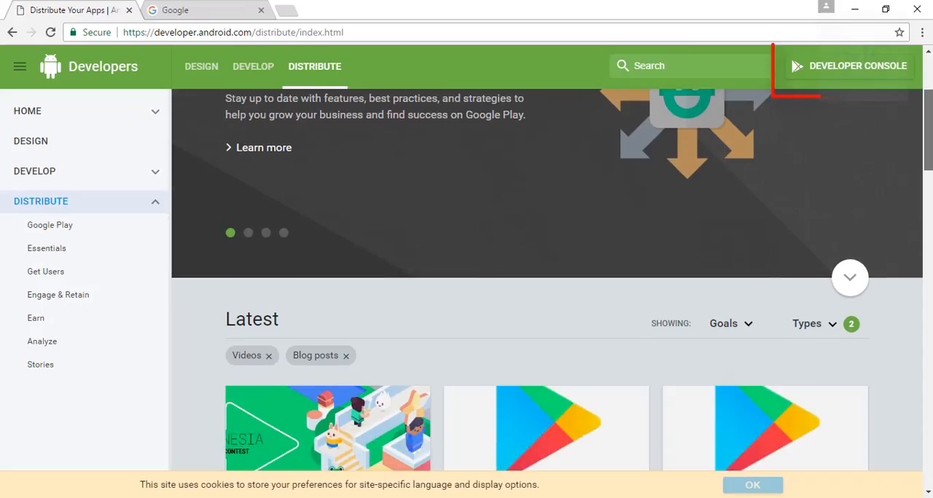
pyautogui.click(860, 67)
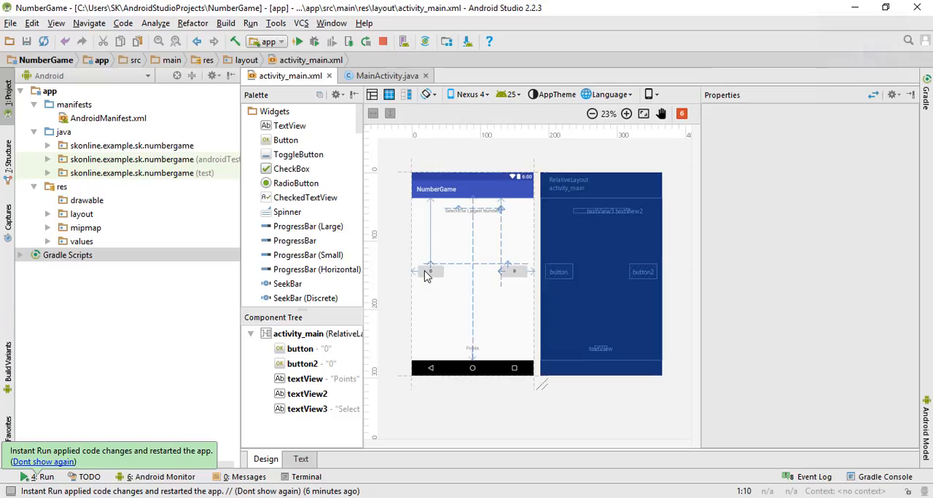
# Switch to Android Studio, start generating a signed APK for the project, and begin creating a new key store.
pyautogui.click(327, 25)
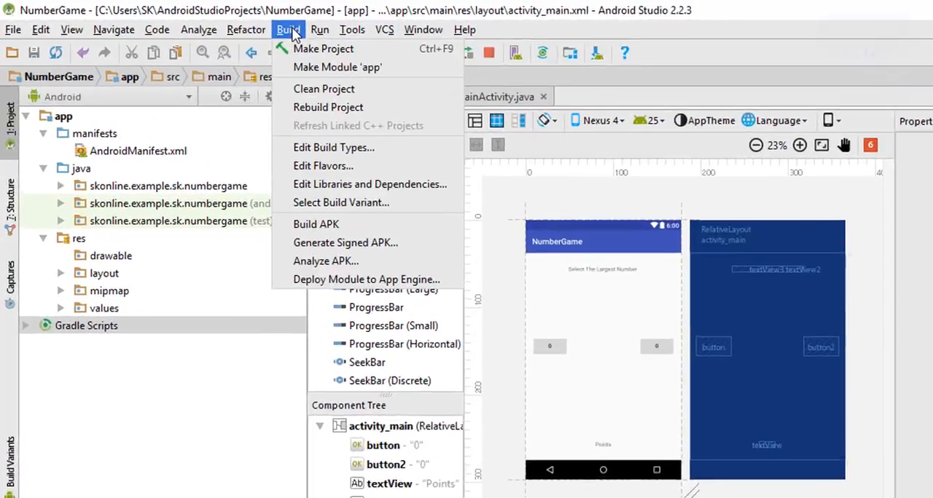
pyautogui.click(228, 24)
pyautogui.click(455, 48)
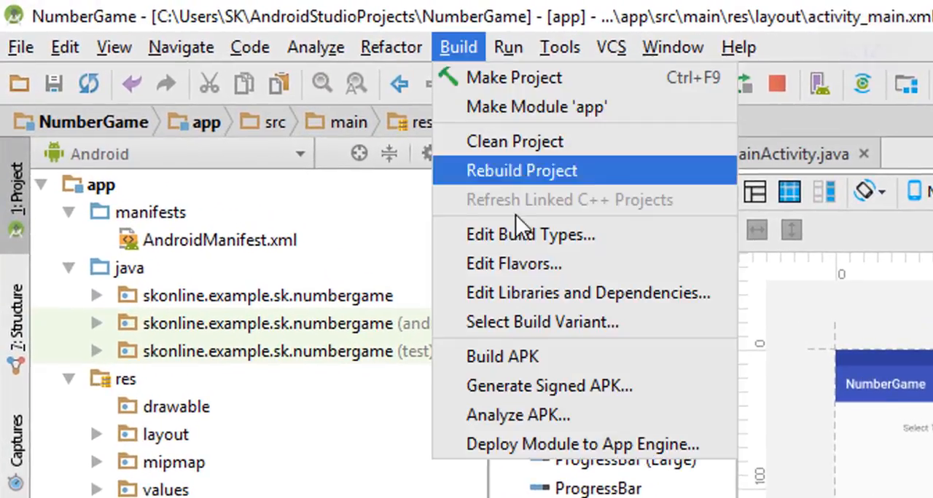
pyautogui.click(594, 387)
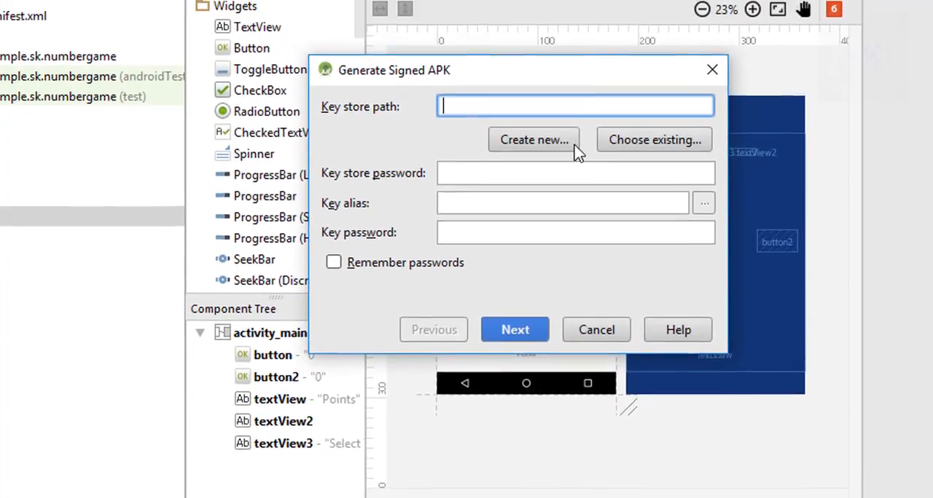
pyautogui.click(573, 128)
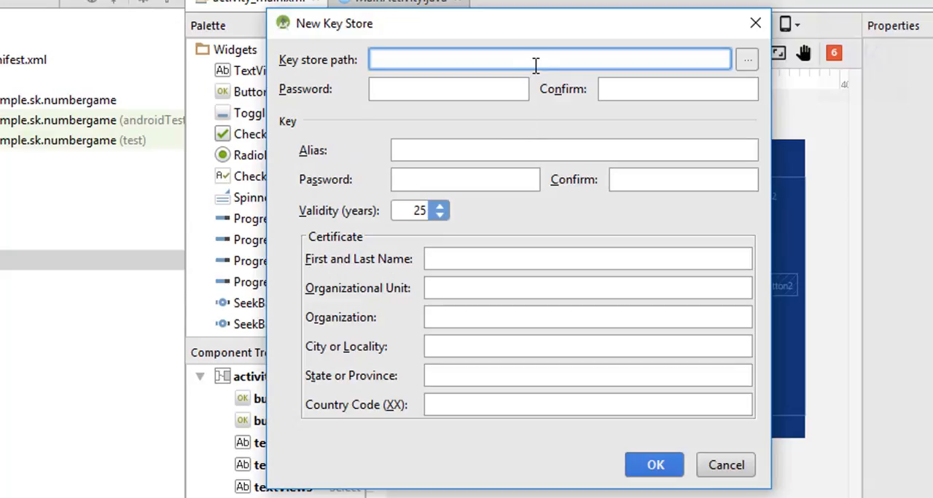
# Set the new key store's path to a file named mykey in the user's Desktop folder.
pyautogui.click(746, 61)
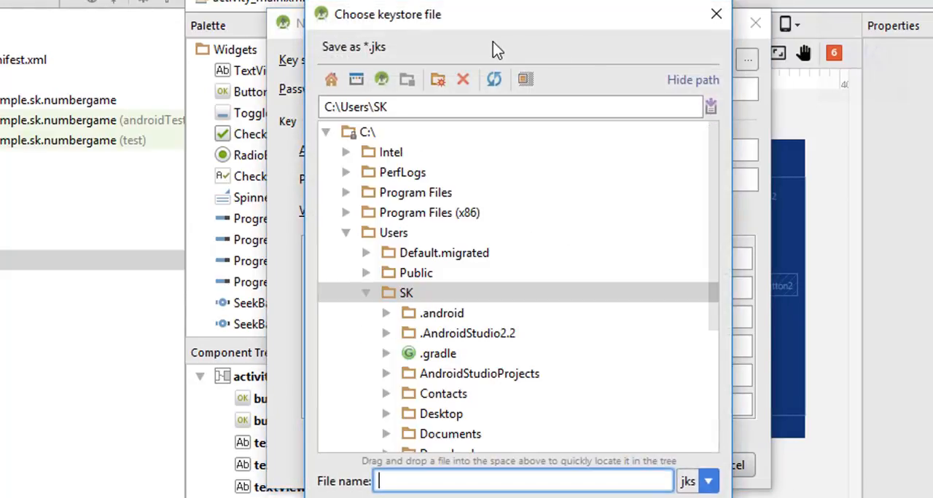
pyautogui.click(331, 80)
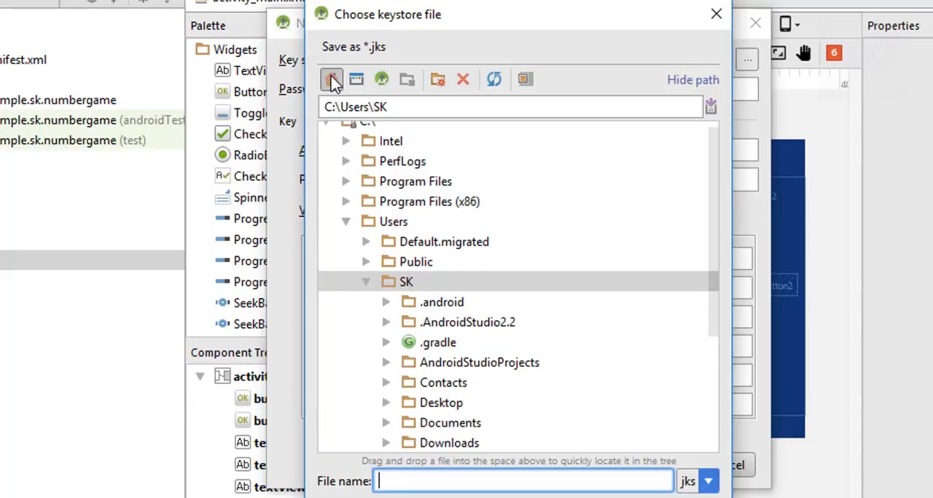
pyautogui.click(451, 411)
pyautogui.click(449, 478)
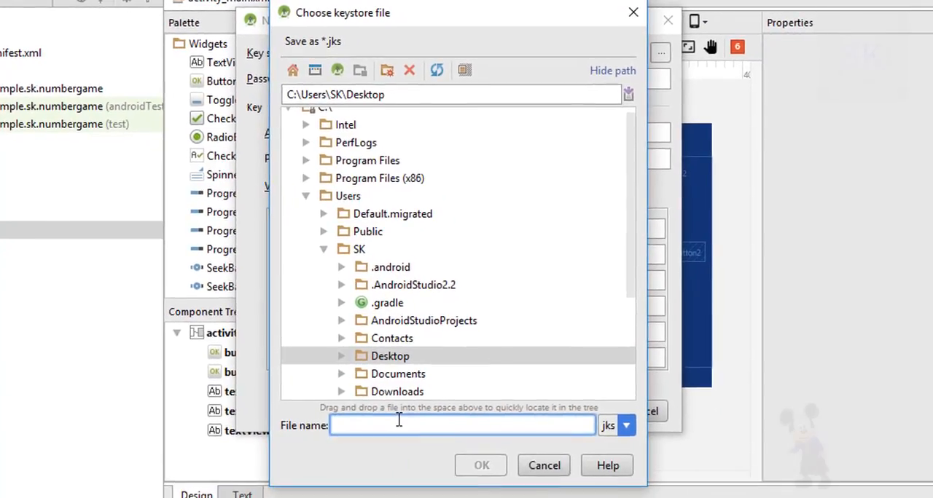
pyautogui.write('my')
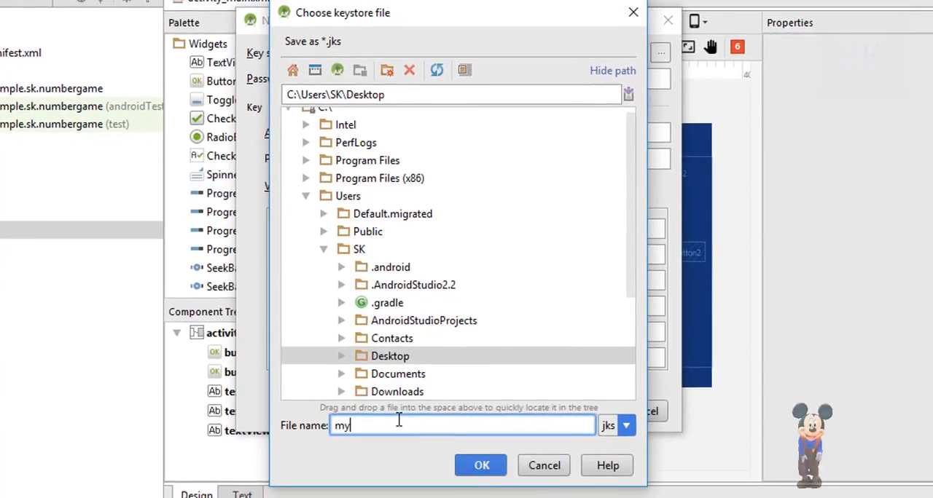
pyautogui.write('k')
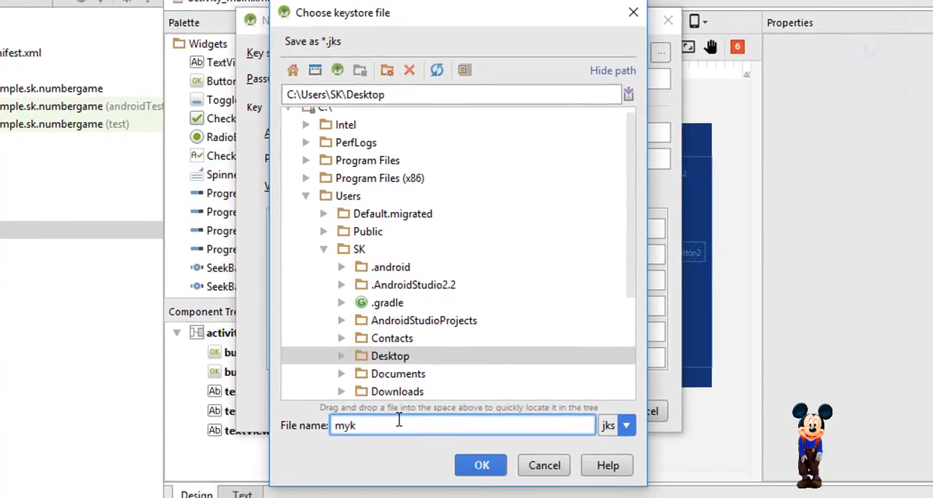
pyautogui.write('ey')
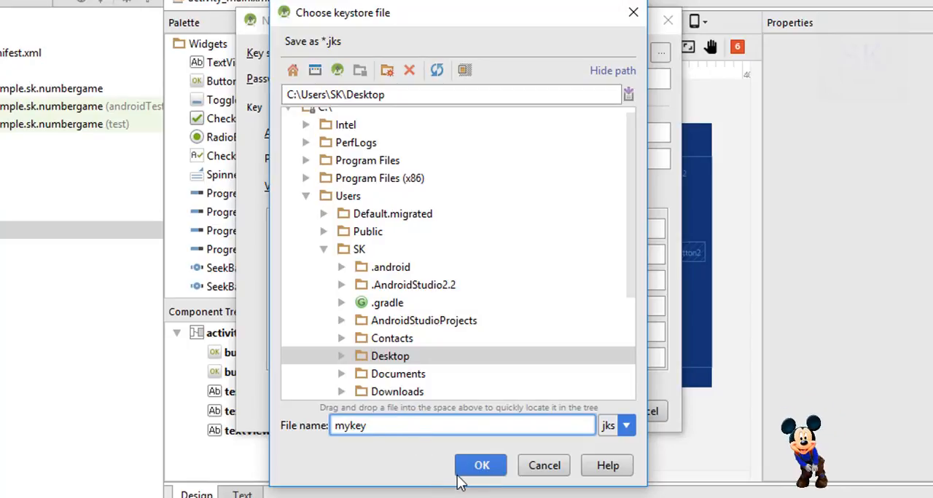
pyautogui.click(475, 472)
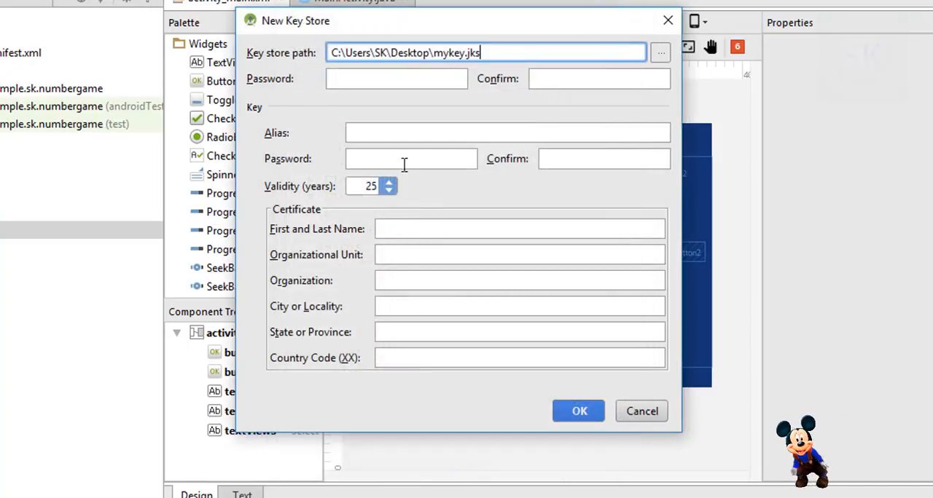
# Enter the key store password and repeat it for confirmation.
pyautogui.click(391, 87)
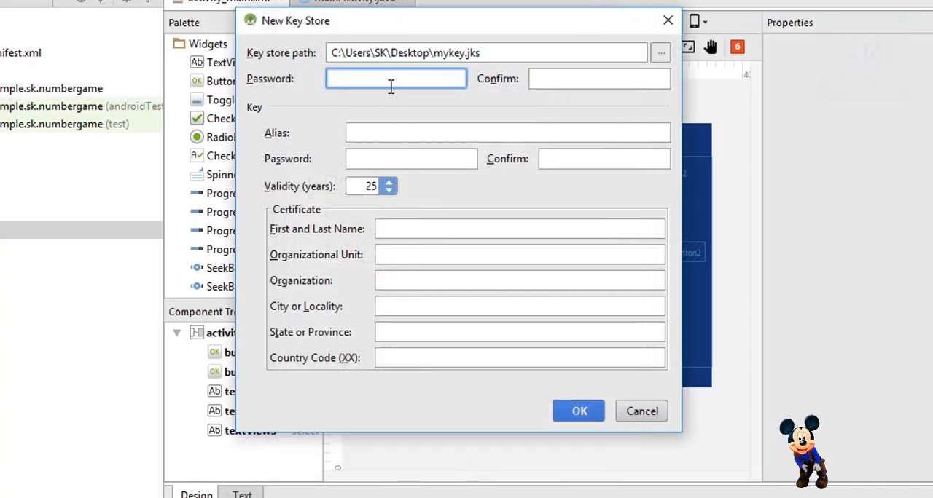
pyautogui.write('123456')
pyautogui.click(560, 79)
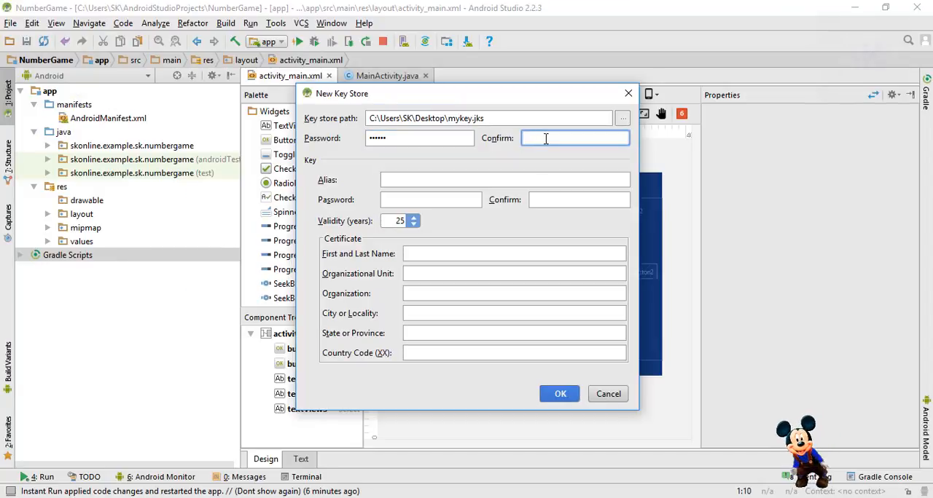
pyautogui.write('12')
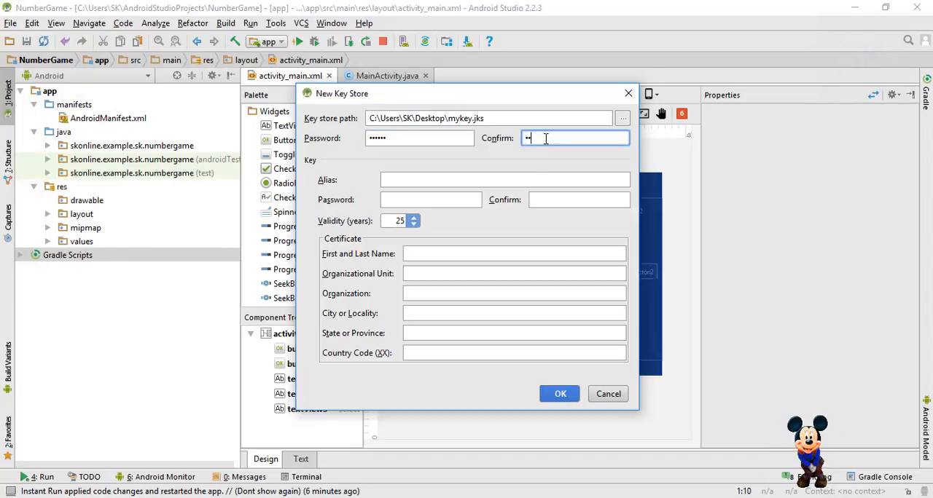
pyautogui.write('3456')
# Set the key alias to sk, then enter and confirm the key password.
pyautogui.click(463, 178)
pyautogui.write('sk')
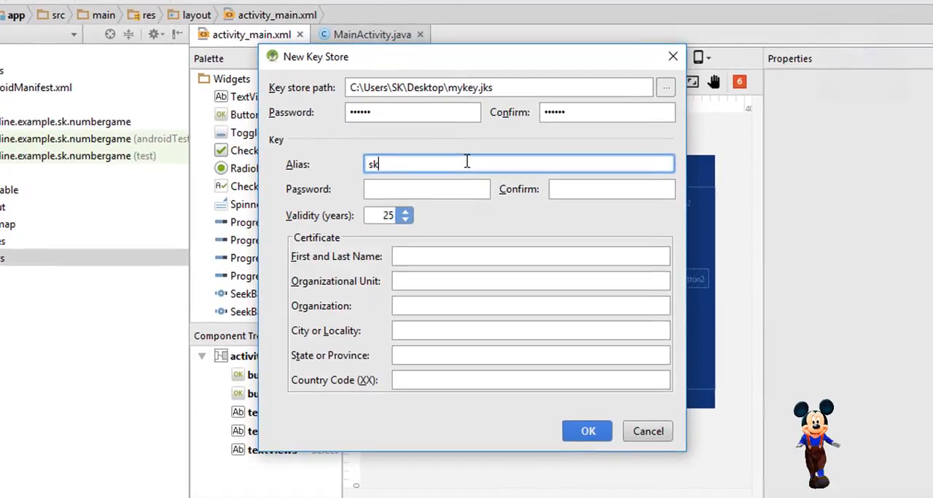
pyautogui.click(456, 187)
pyautogui.write('123456')
pyautogui.press('Tab')
pyautogui.write('123456')
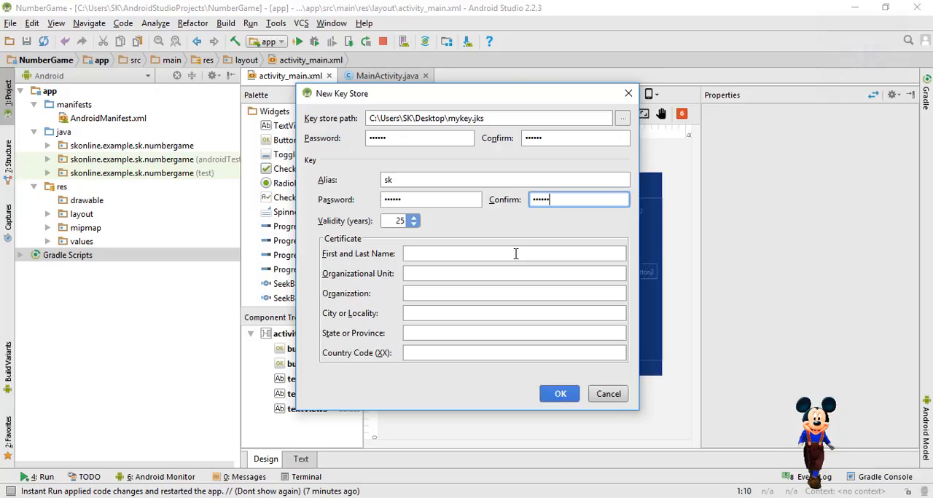
# Fill in the certificate's full name, city and state fields, organization skonline and country code LK, and create the key store.
pyautogui.click(515, 254)
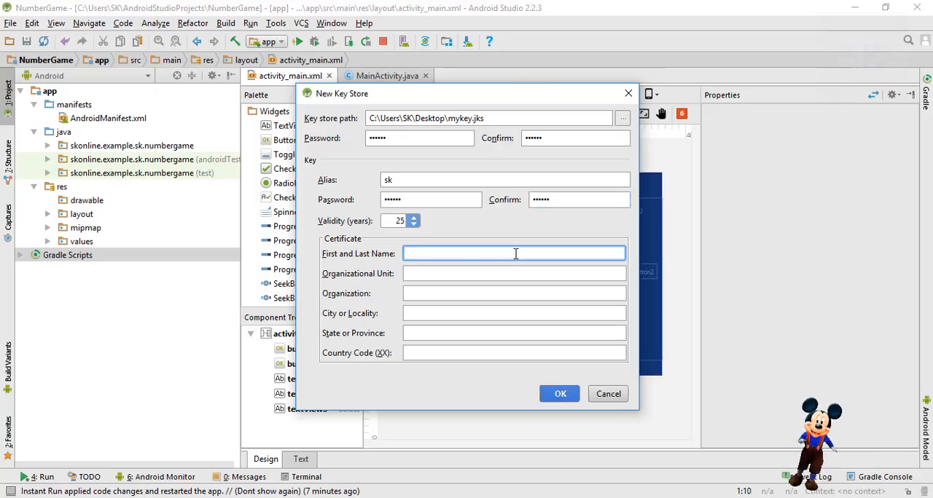
pyautogui.write('S')
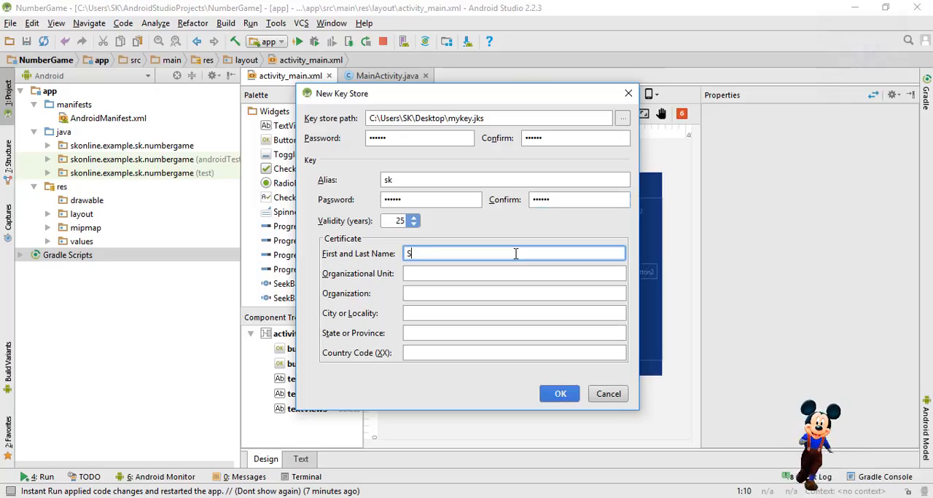
pyautogui.write('rikanth Sathinathan')
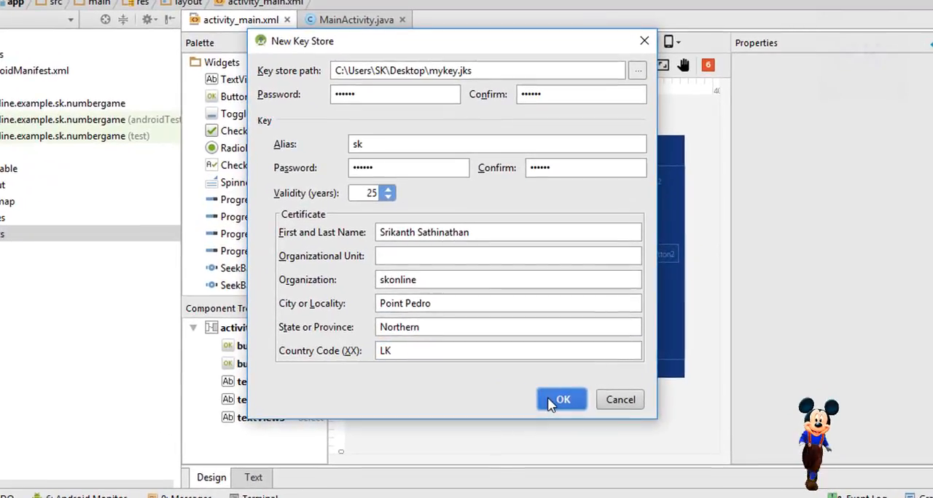
pyautogui.click(557, 402)
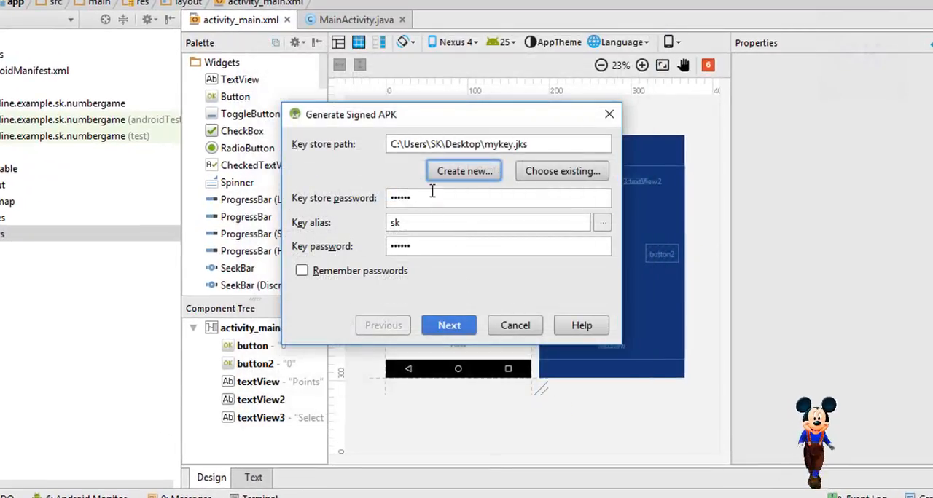
# Unlock the password database with the master password and generate the signed APK with the release build type.
pyautogui.click(530, 143)
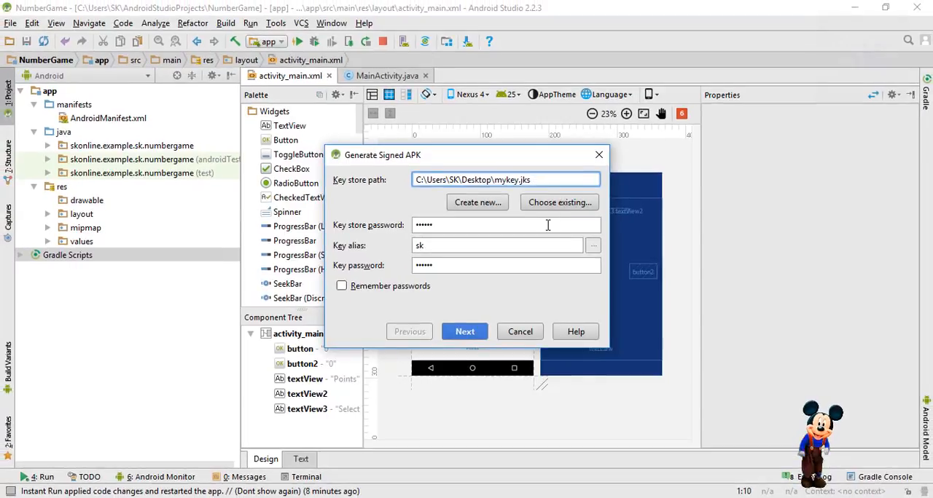
pyautogui.click(464, 333)
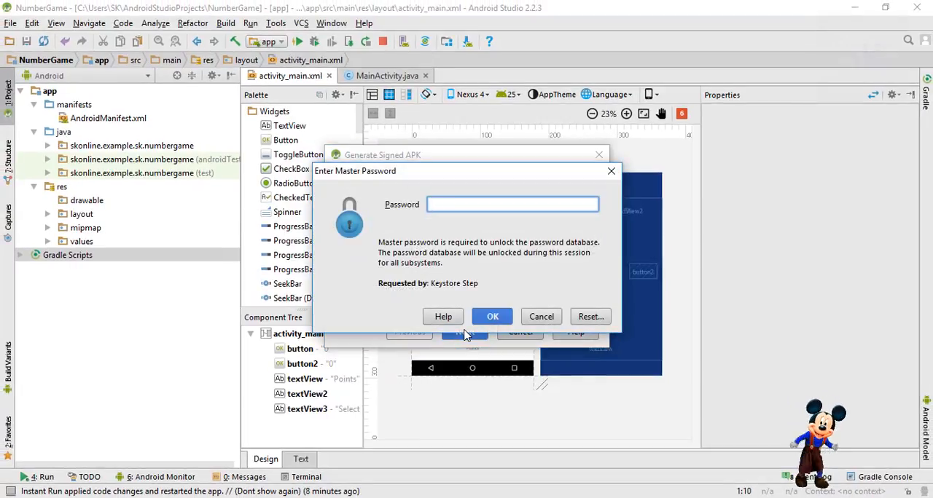
pyautogui.write('••••')
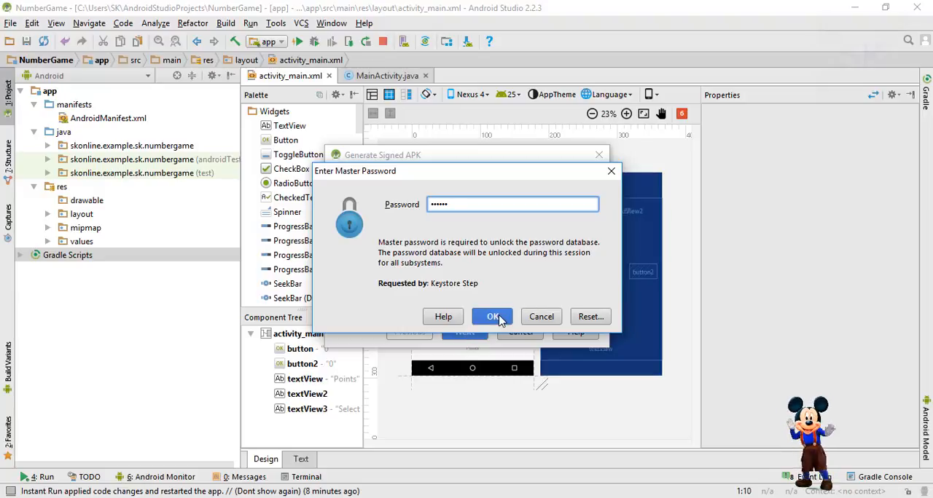
pyautogui.click(495, 318)
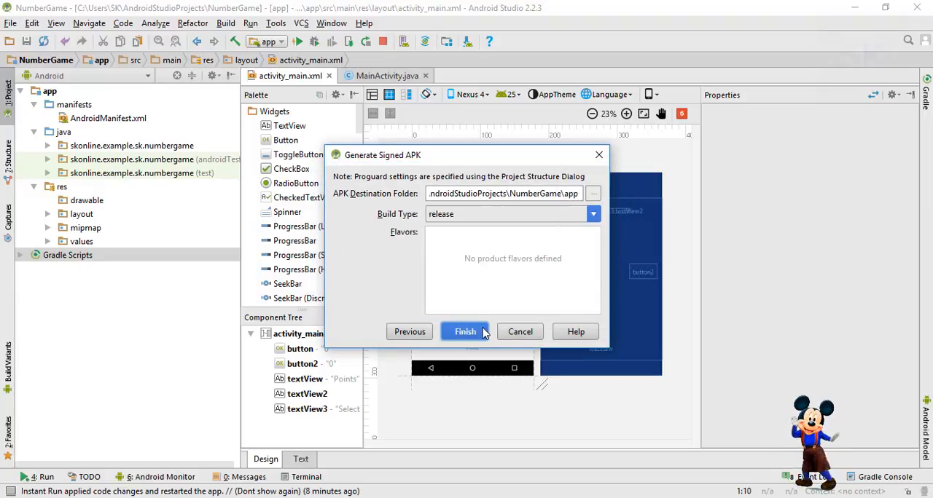
pyautogui.click(484, 332)
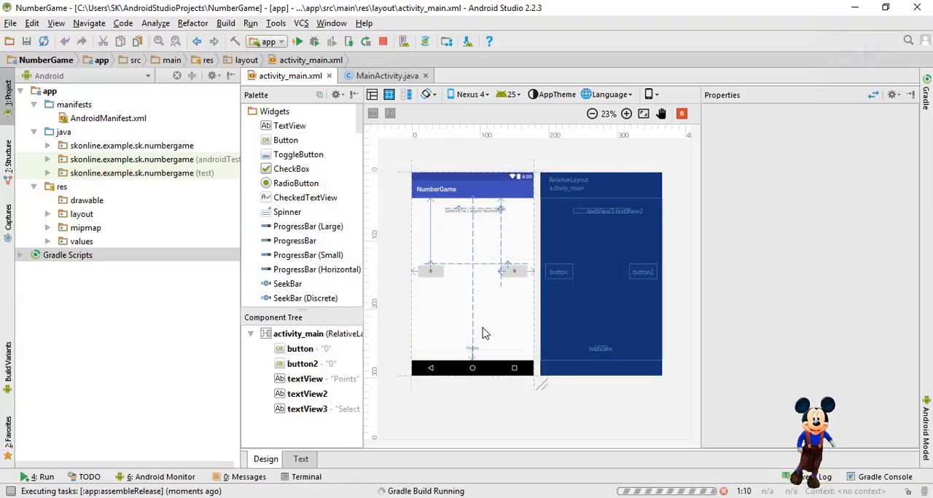
# Change the app module's build variant to release.
pyautogui.click(8, 370)
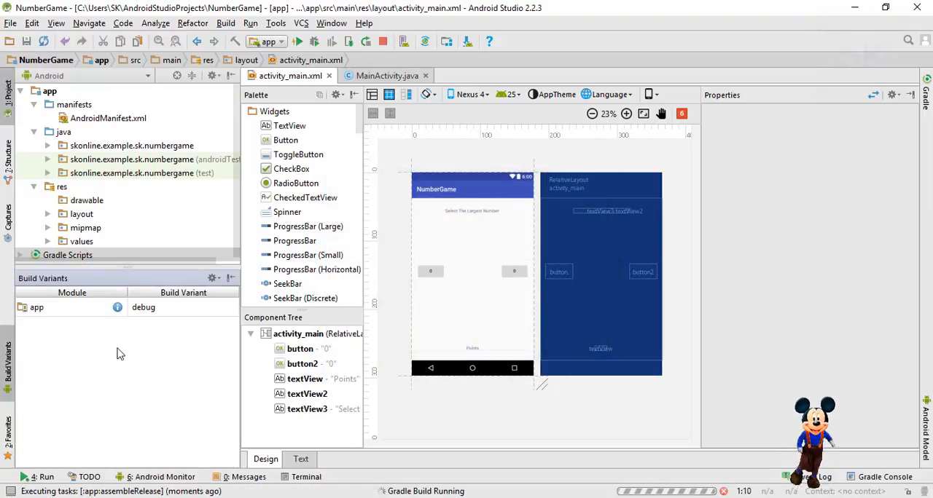
pyautogui.click(193, 308)
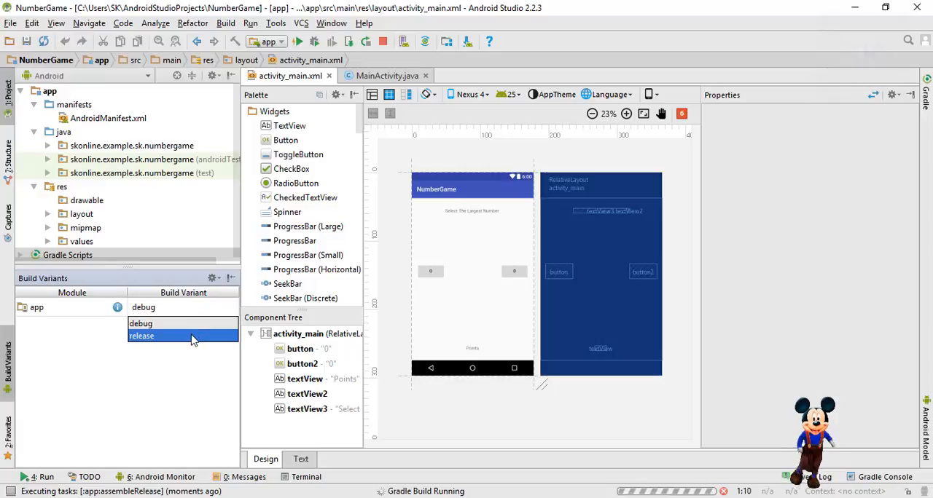
pyautogui.click(194, 337)
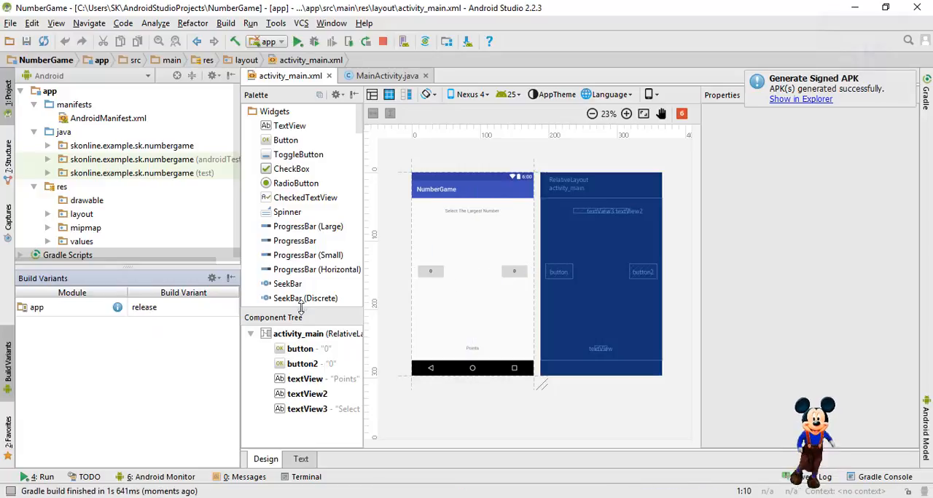
# Generate the signed APK again with the existing key store settings and the release build type.
pyautogui.click(228, 23)
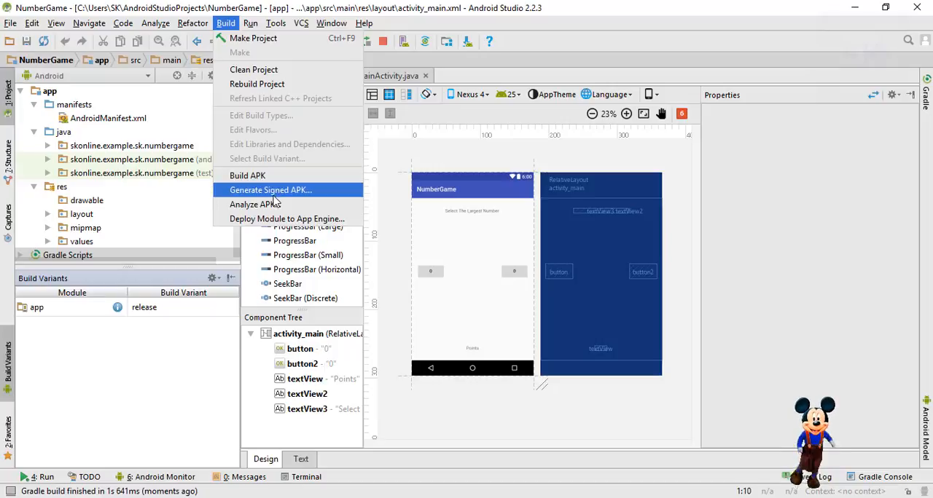
pyautogui.click(273, 192)
pyautogui.click(467, 332)
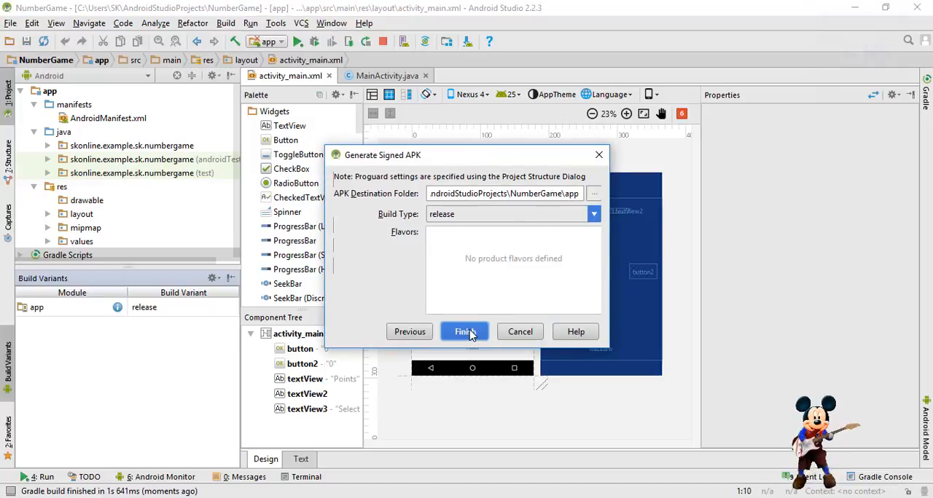
pyautogui.click(467, 332)
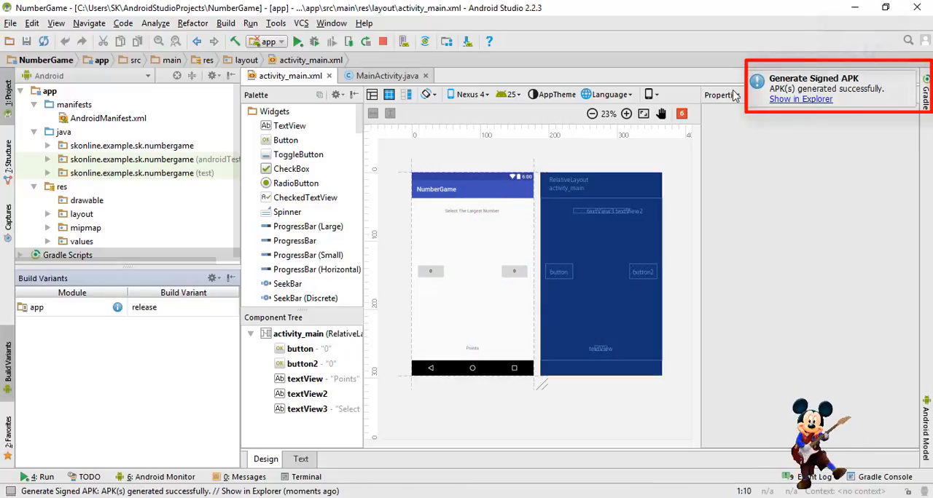
# Show the generated APK's folder in File Explorer, copy app-release.apk and close the folder window.
pyautogui.click(785, 100)
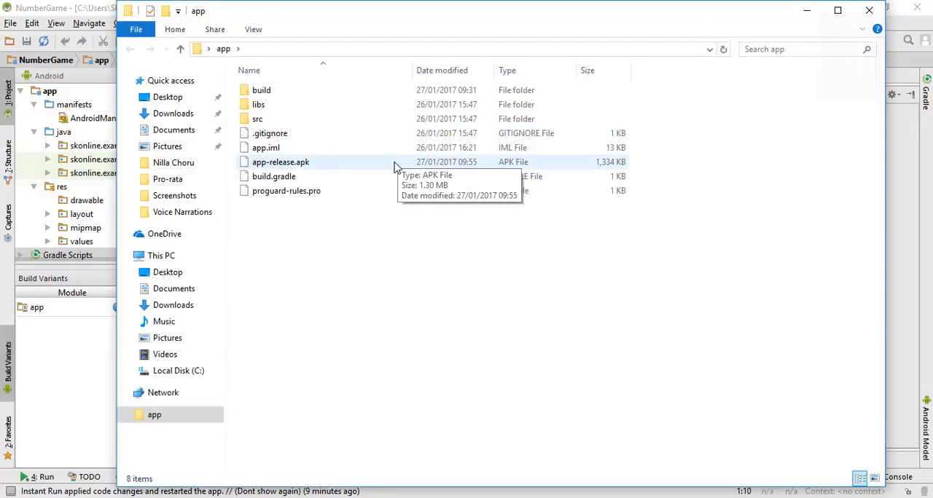
pyautogui.click(396, 166)
pyautogui.rightClick(396, 167)
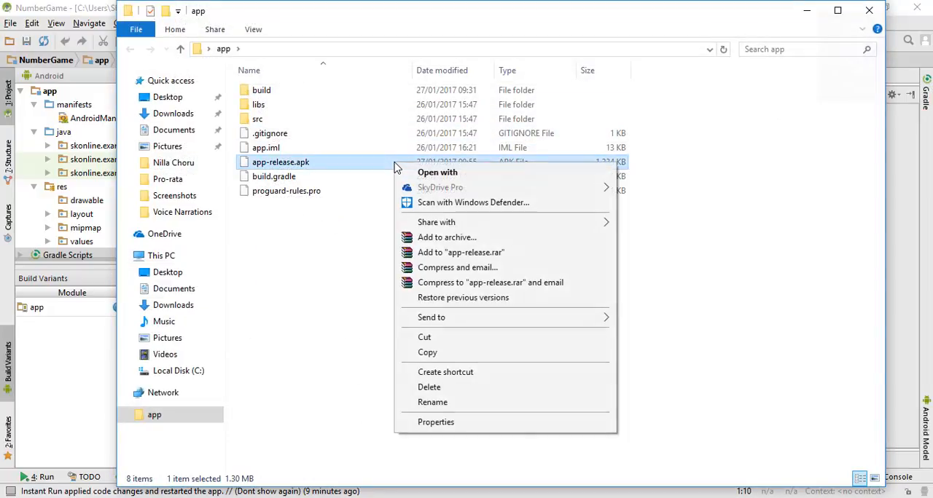
pyautogui.click(428, 353)
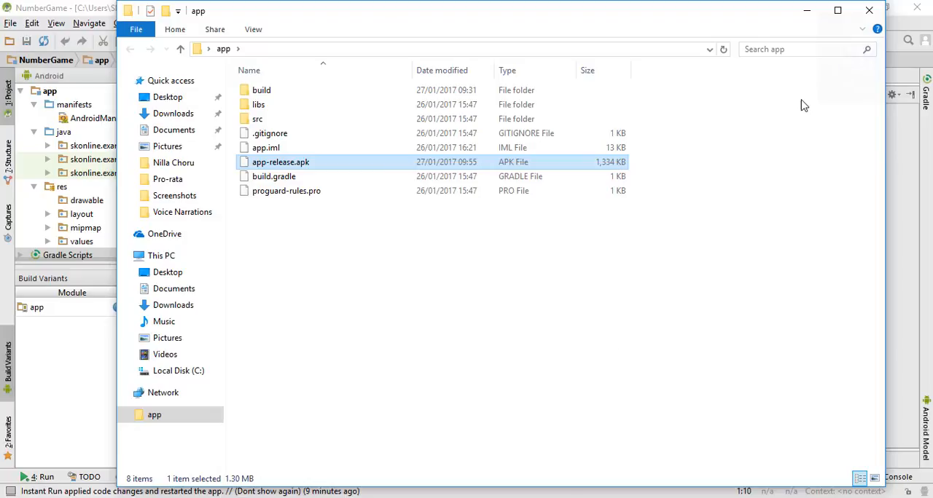
pyautogui.click(867, 9)
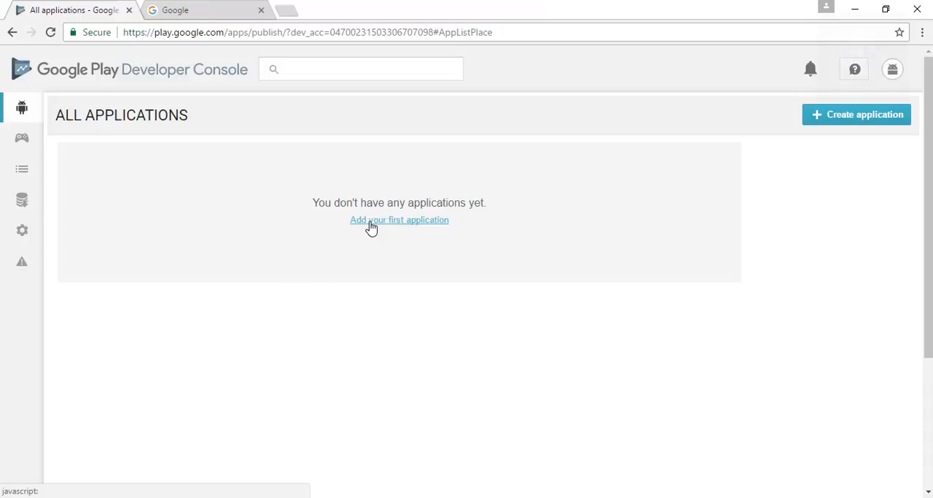
# Switch to the Google Play Developer Console and create an application titled Number Game with default language English (United States).
pyautogui.click(370, 228)
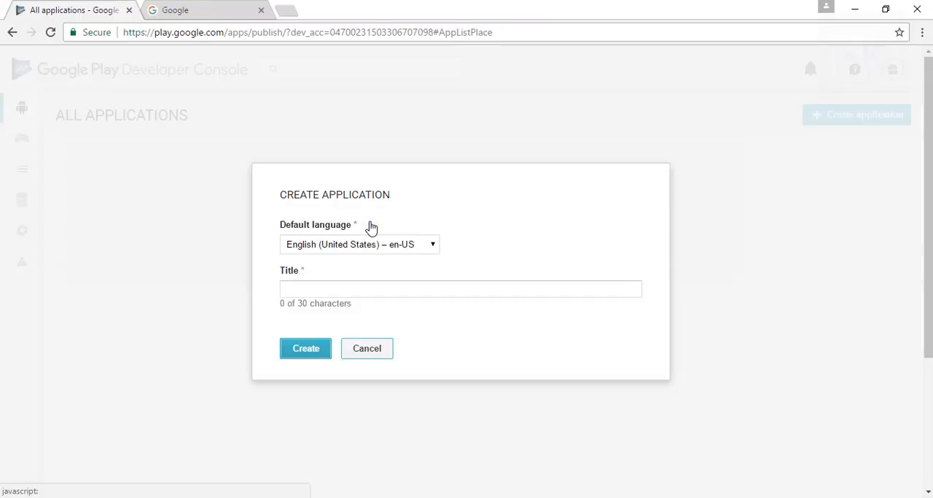
pyautogui.click(351, 287)
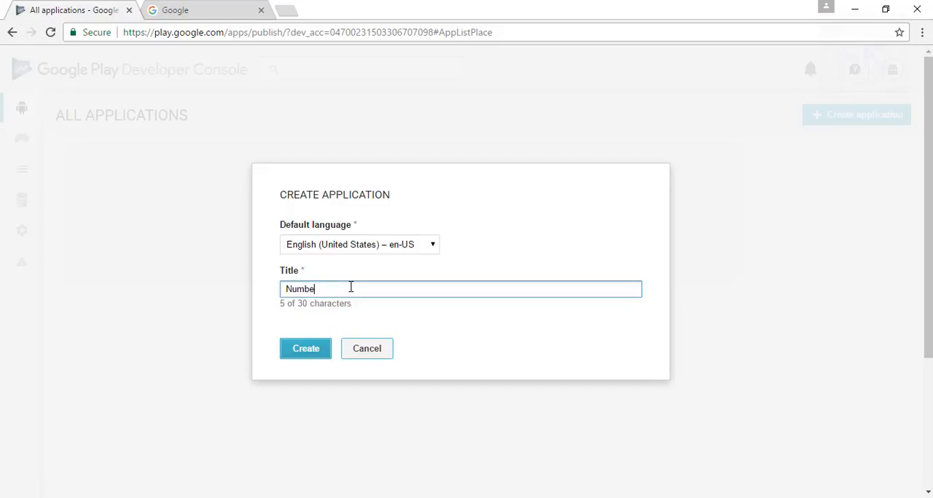
pyautogui.write('Number Game')
pyautogui.click(319, 359)
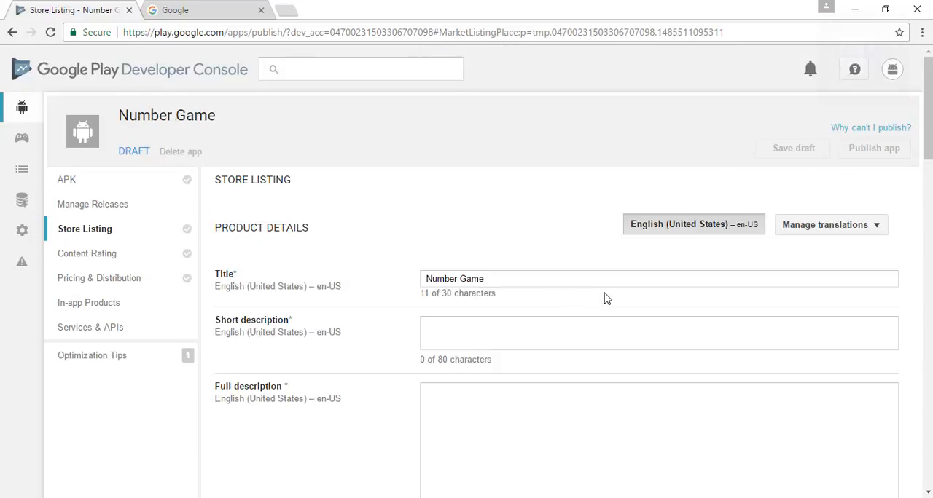
# Set the short description to "Its a game for children" and write a full description explaining the two buttons and how points are won or lost.
pyautogui.click(516, 339)
pyautogui.write('Its a game for chile')
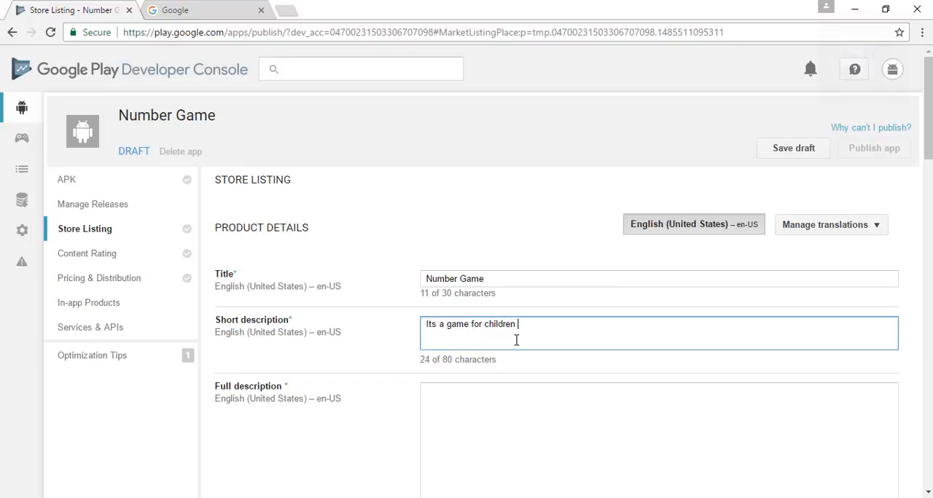
pyautogui.click(483, 396)
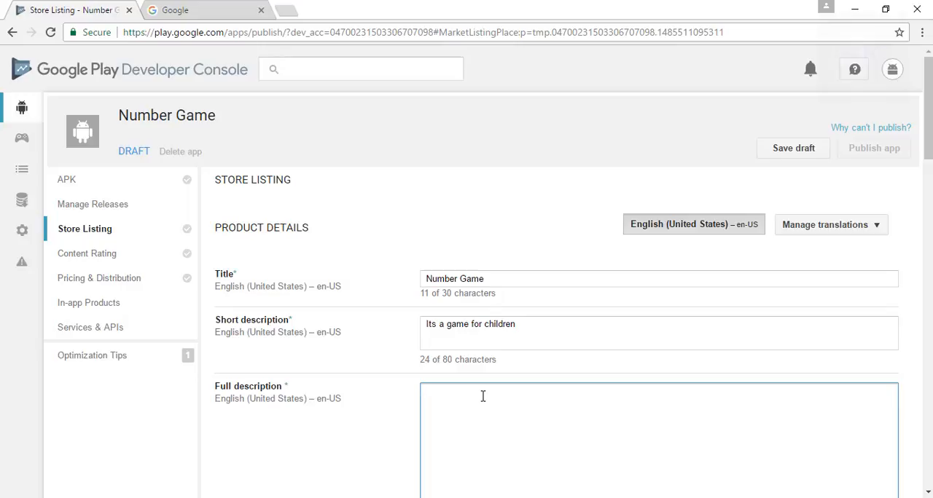
pyautogui.write('the')
pyautogui.press('BackSpace')
pyautogui.press('BackSpace')
pyautogui.press('BackSpace')
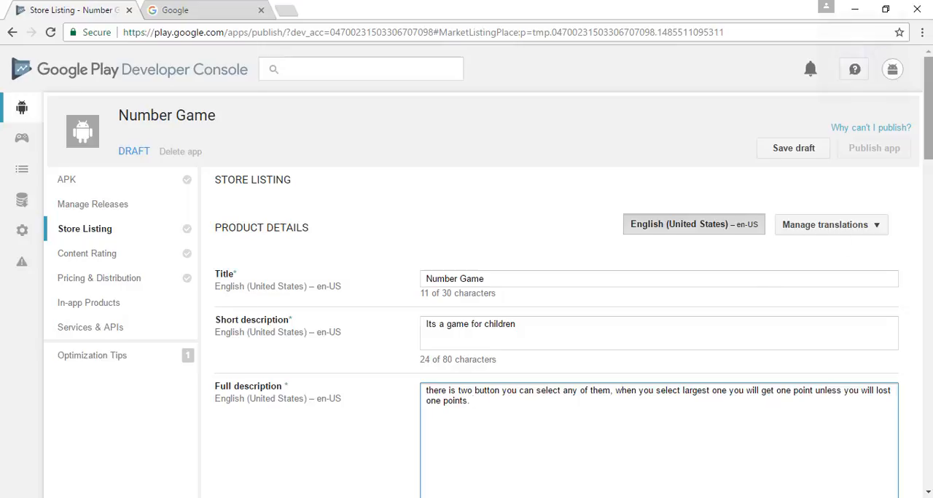
# Switch to the Android Emulator and take screenshots of the running NumberGame app for the store listing.
pyautogui.scroll(-10, 467, 292)
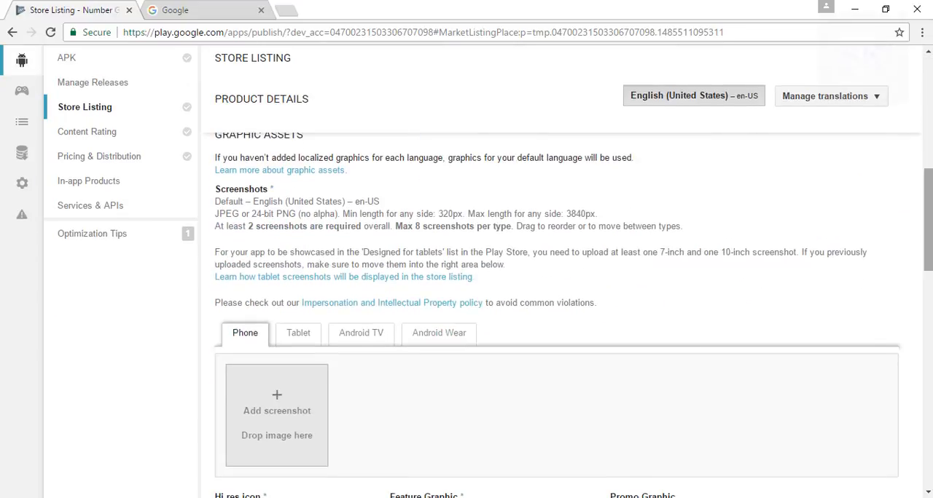
pyautogui.scroll(-3, 554, 313)
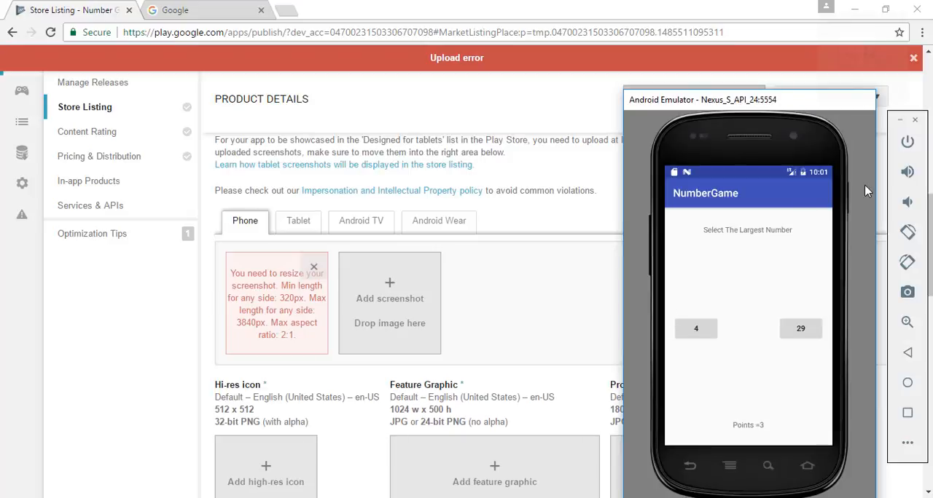
pyautogui.click(908, 295)
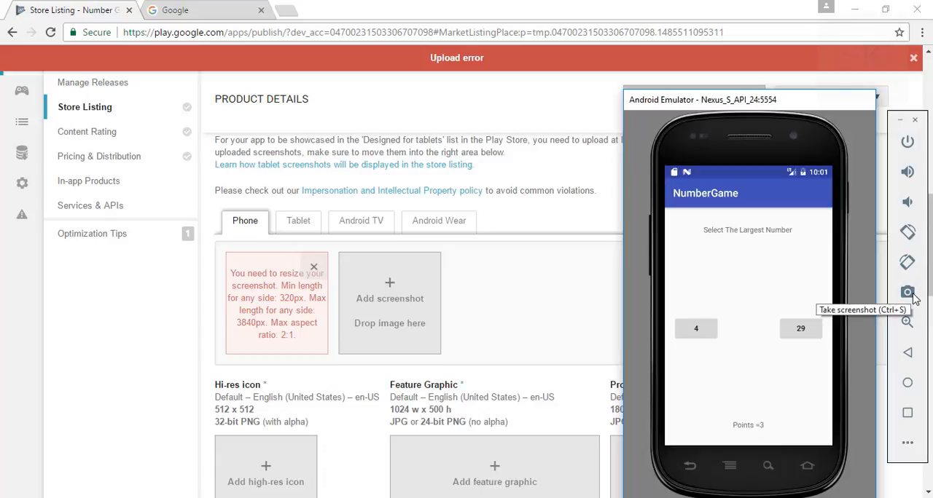
pyautogui.click(913, 295)
pyautogui.click(386, 301)
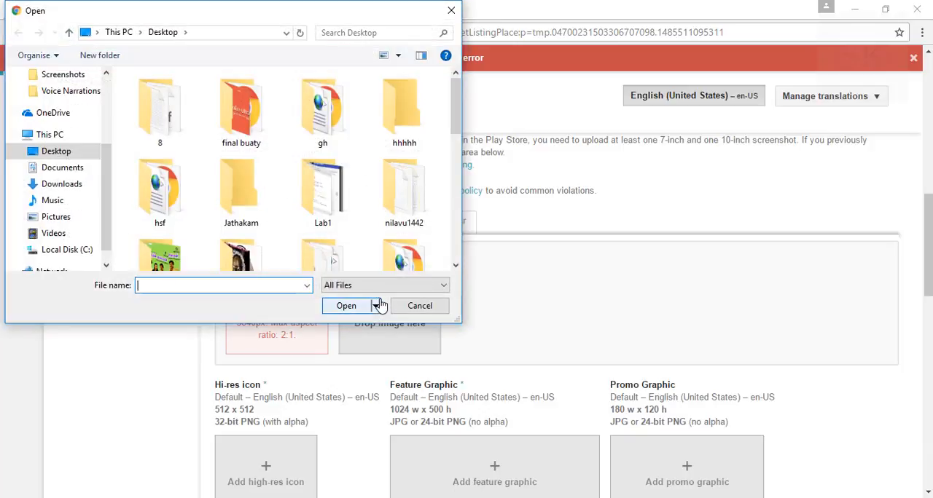
pyautogui.click(414, 307)
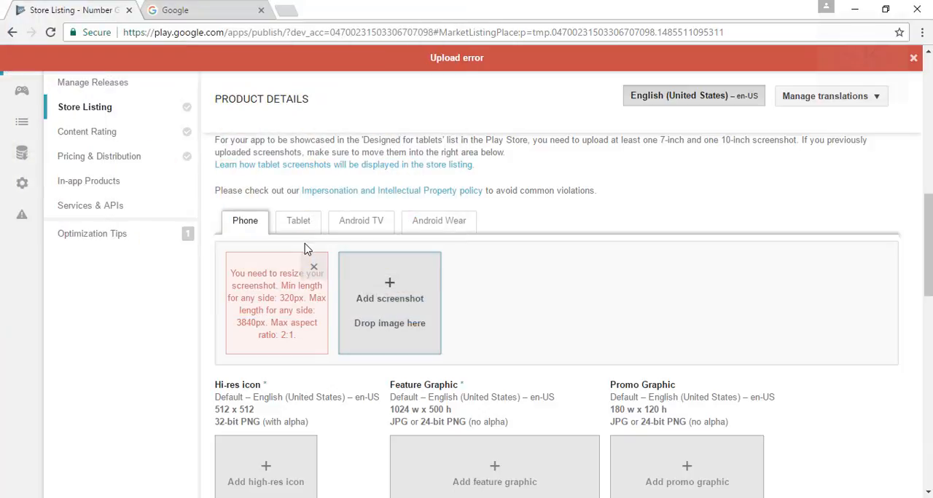
pyautogui.click(313, 267)
pyautogui.click(275, 292)
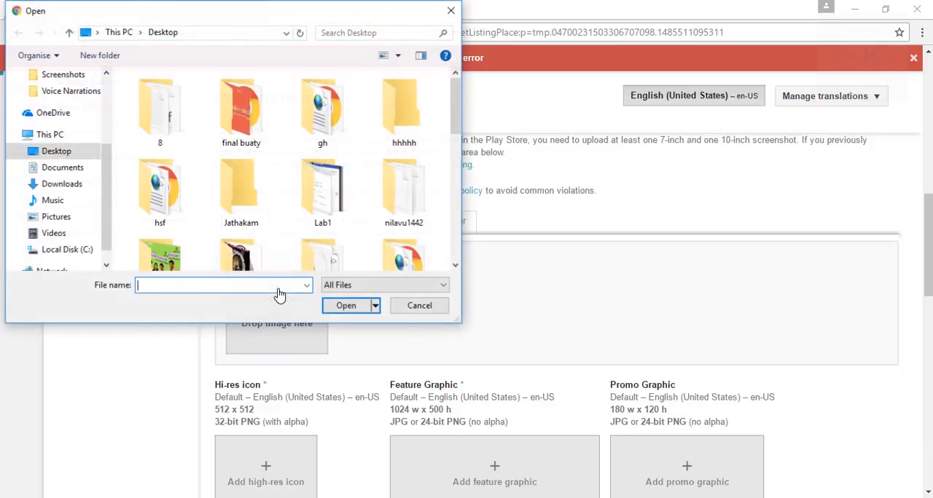
pyautogui.moveTo(458, 109); pyautogui.dragTo(456, 240)
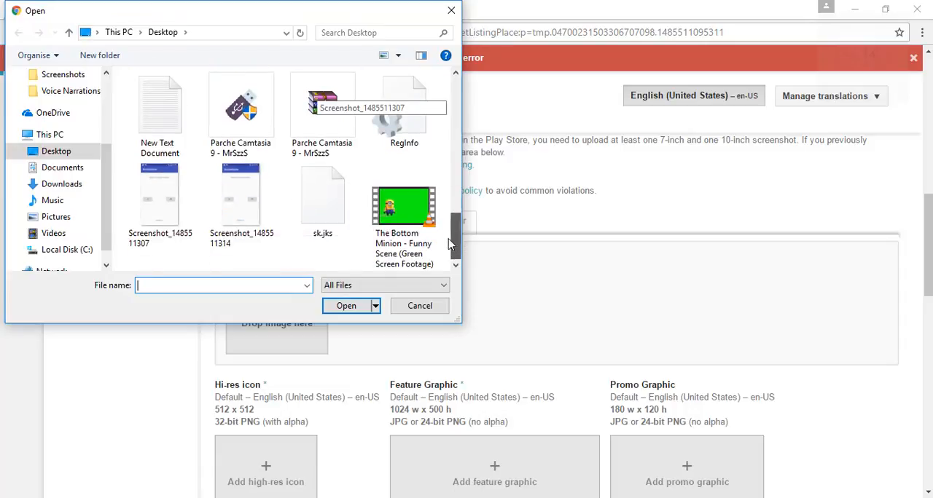
pyautogui.click(184, 201)
pyautogui.click(342, 307)
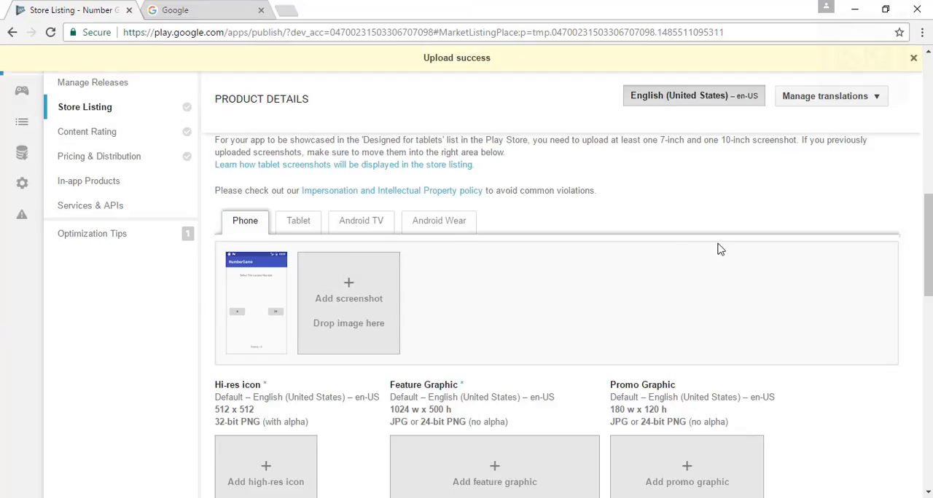
# Set the store listing's application type to Games and its category to Puzzle.
pyautogui.moveTo(927, 245); pyautogui.dragTo(927, 370)
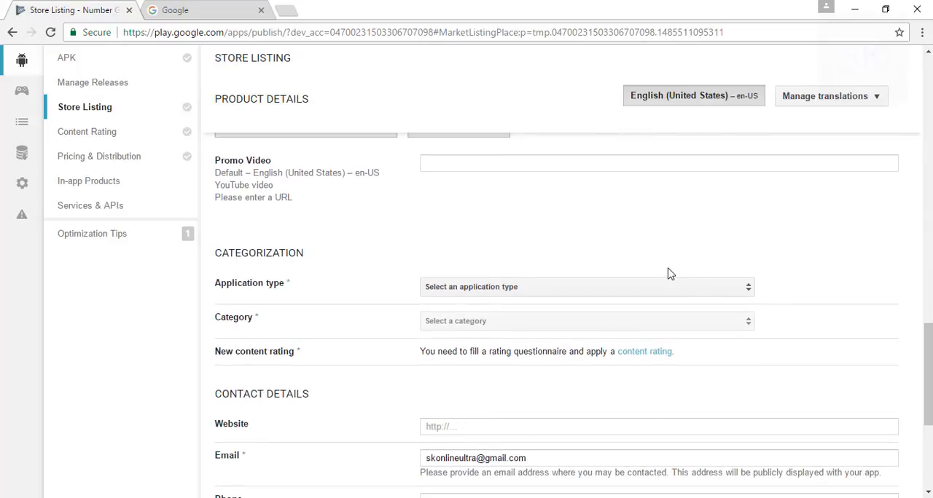
pyautogui.click(651, 289)
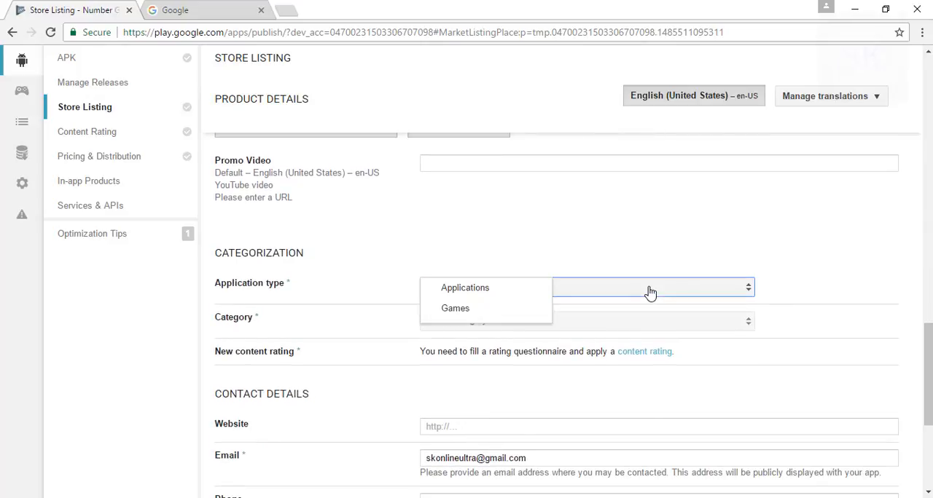
pyautogui.click(527, 314)
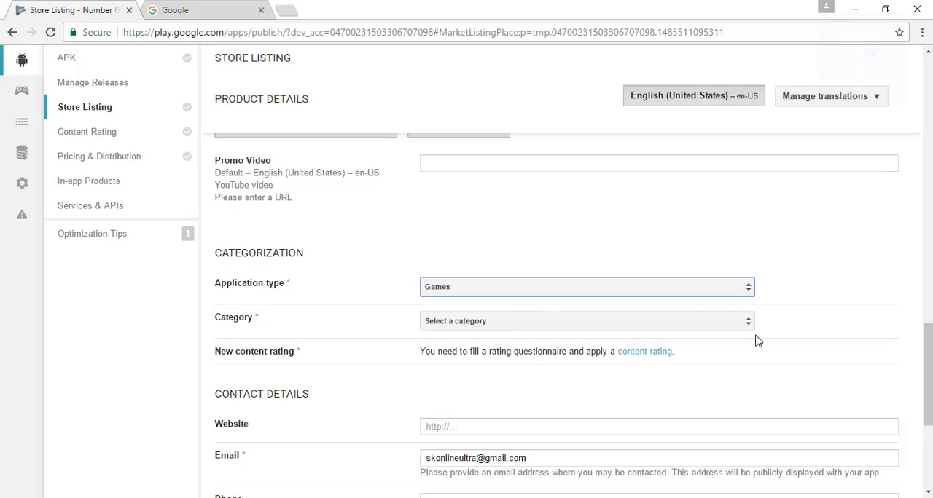
pyautogui.click(660, 322)
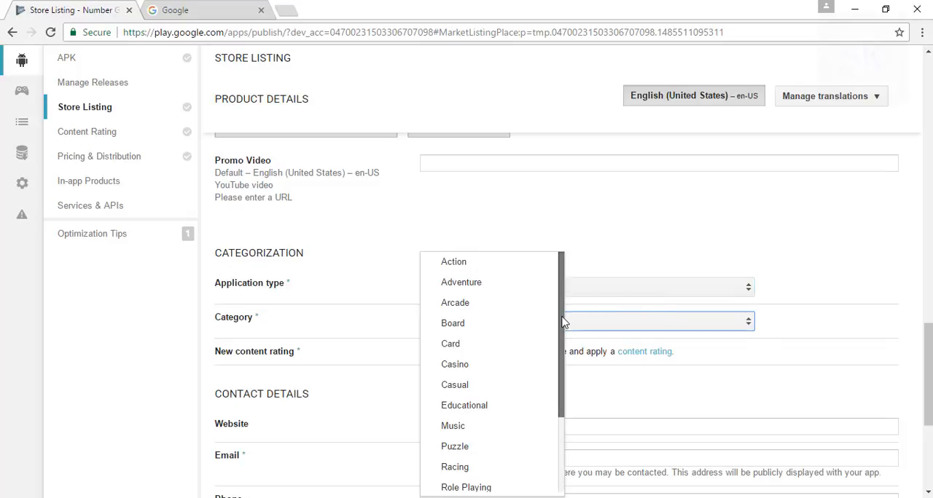
pyautogui.moveTo(562, 323); pyautogui.dragTo(572, 399)
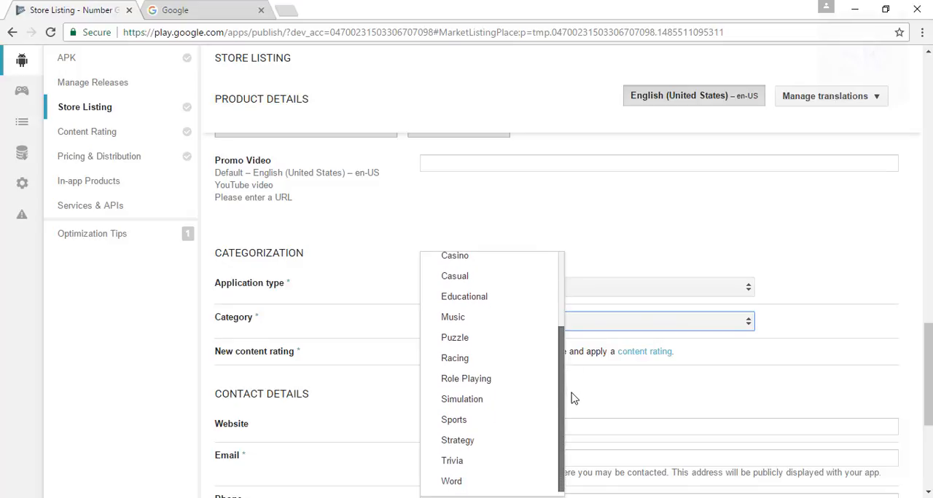
pyautogui.click(485, 340)
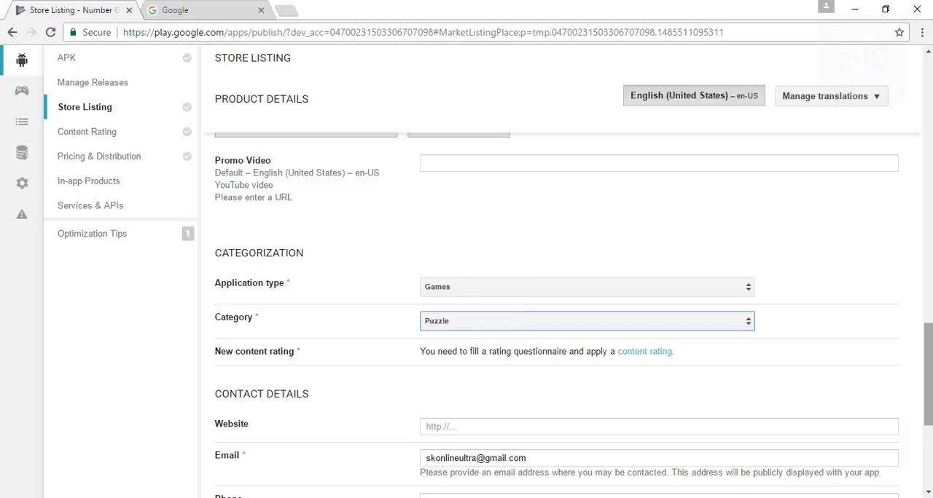
pyautogui.scroll(-3, 928, 374)
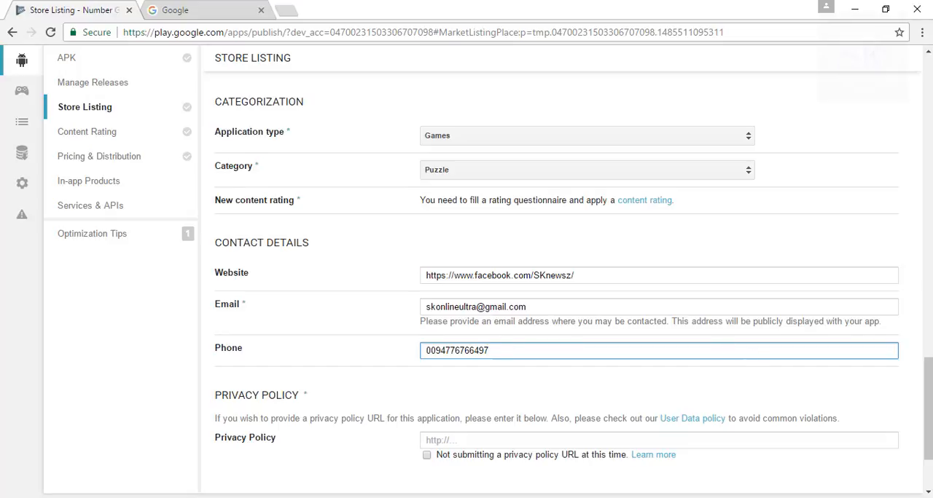
pyautogui.scroll(-2, 928, 408)
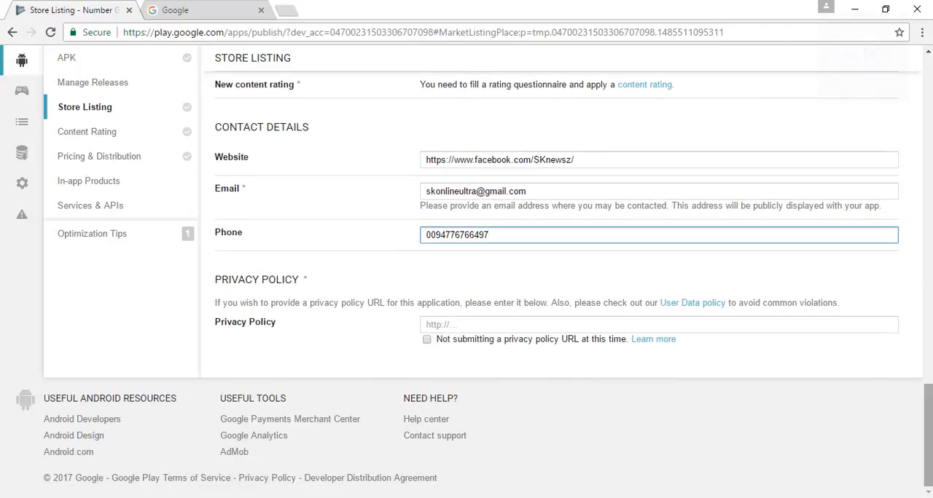
pyautogui.moveTo(928, 436)
pyautogui.mouseDown()
pyautogui.moveTo(928, 119)
pyautogui.moveTo(928, 435)
pyautogui.mouseUp()
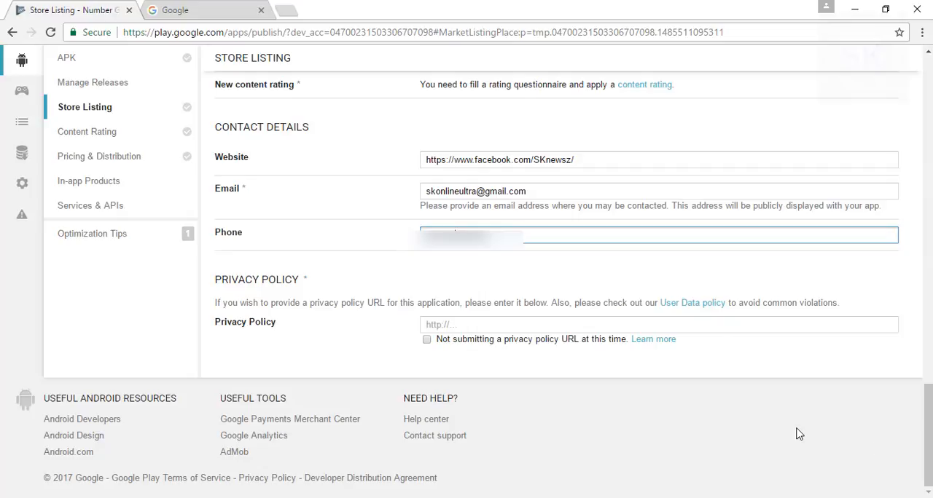
pyautogui.click(535, 342)
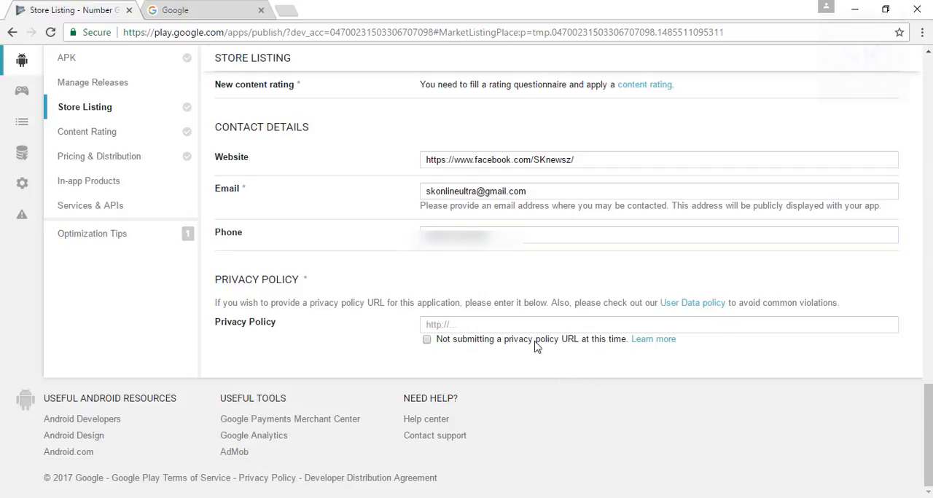
pyautogui.click(427, 340)
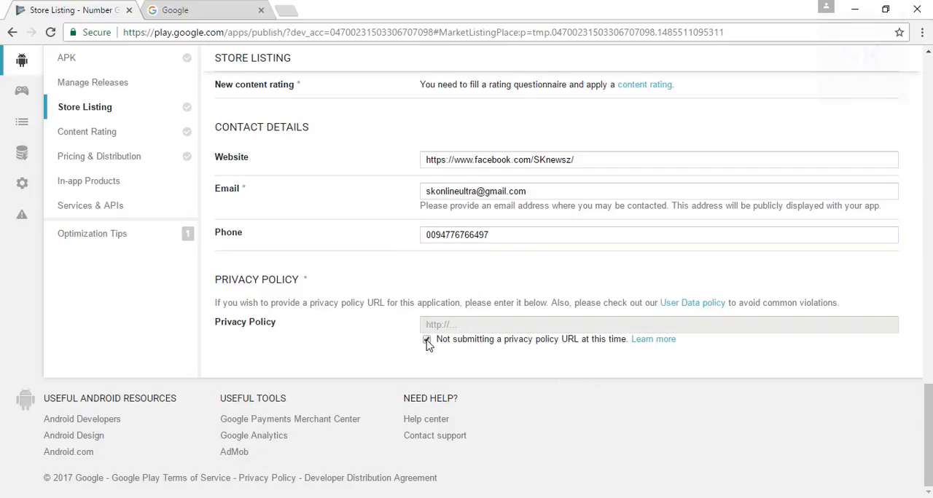
# Try to save the Number Game store listing as a draft.
pyautogui.scroll(10, 557, 277)
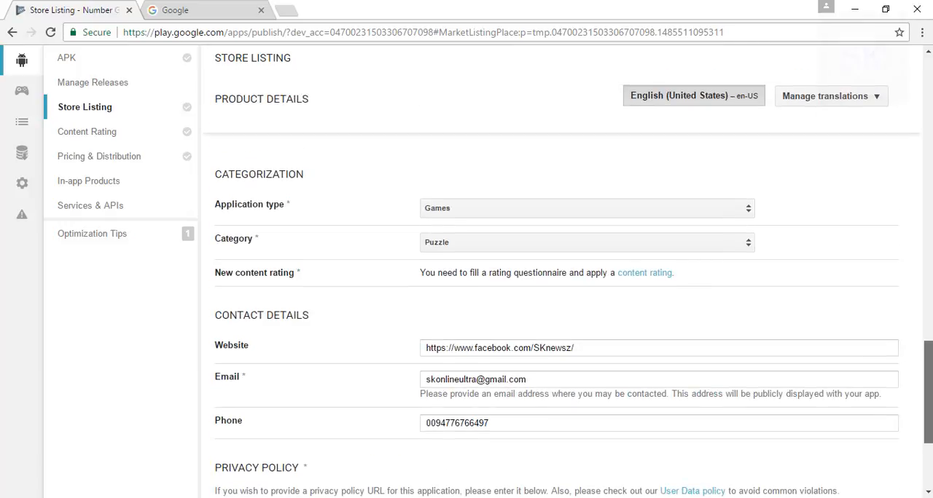
pyautogui.scroll(10, 557, 277)
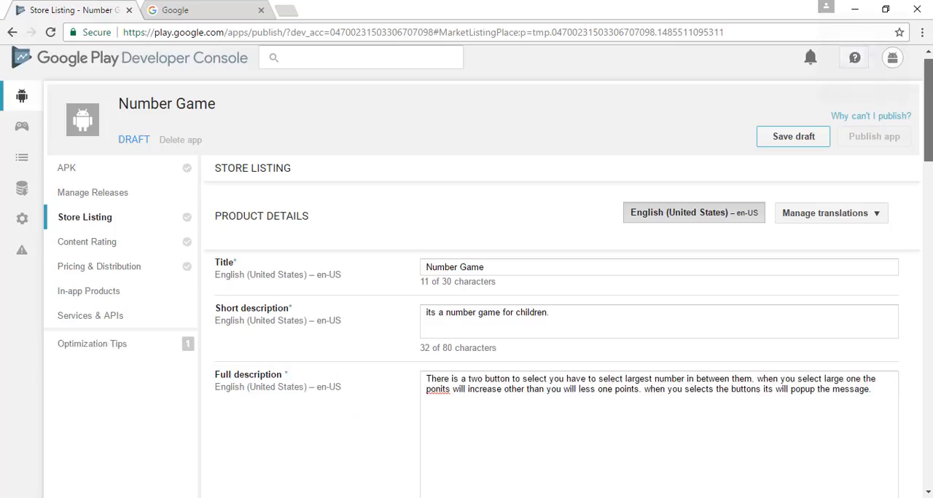
pyautogui.click(802, 153)
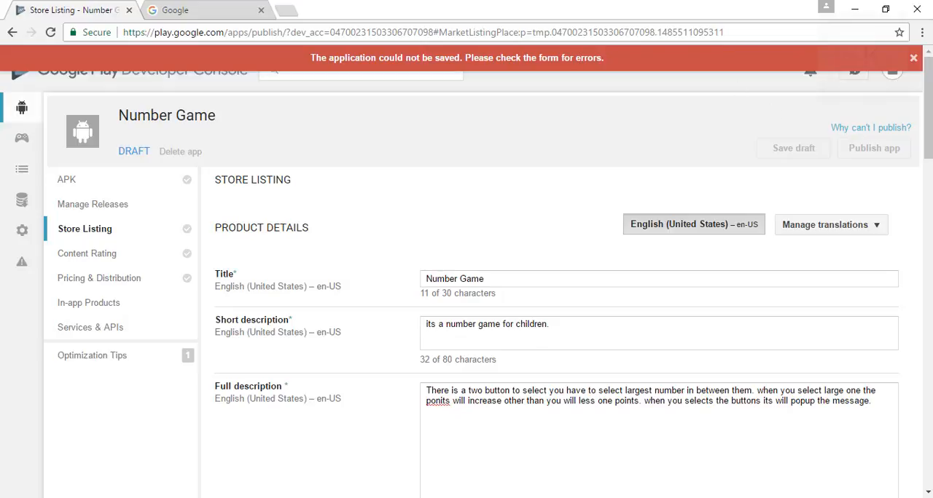
# Review the list of requirements that must be completed before the application can be published, and close it.
pyautogui.moveTo(928, 110)
pyautogui.mouseDown()
pyautogui.moveTo(928, 249)
pyautogui.moveTo(928, 109)
pyautogui.mouseUp()
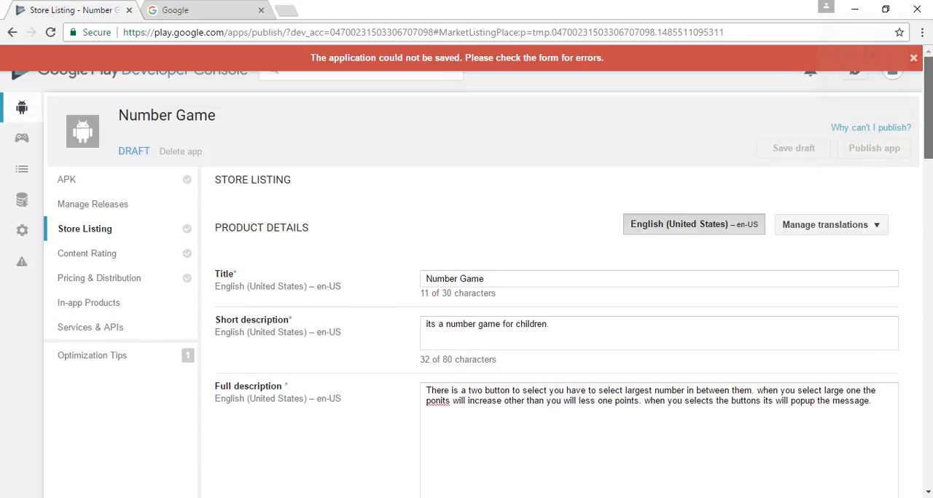
pyautogui.click(902, 129)
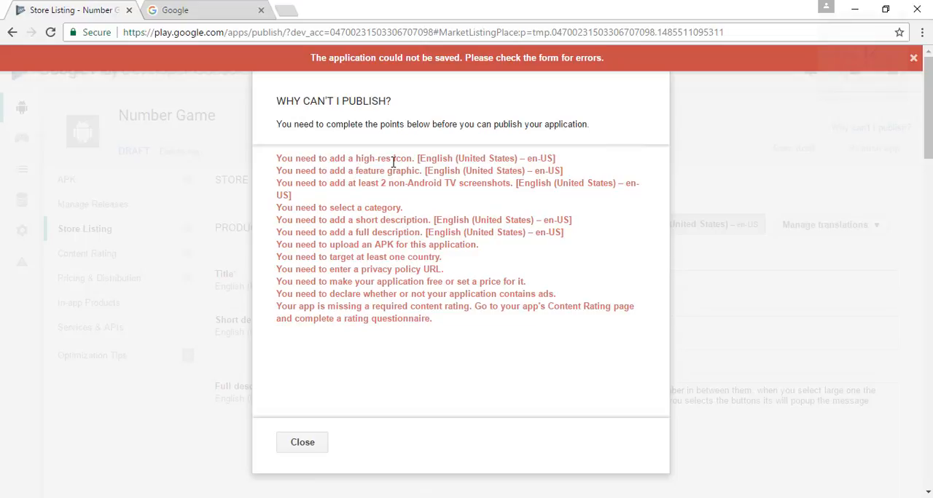
pyautogui.click(298, 444)
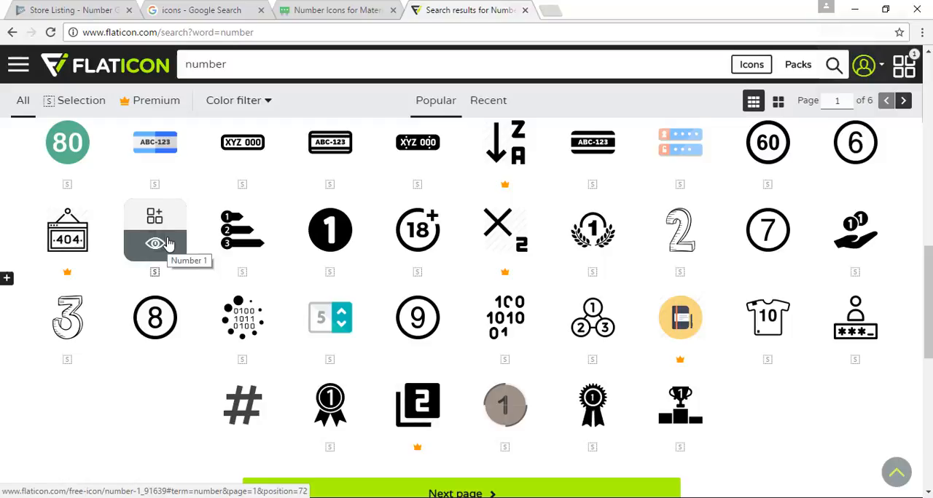
# Open the Binary code loading symbol icon and show its PNG customization options.
pyautogui.click(252, 334)
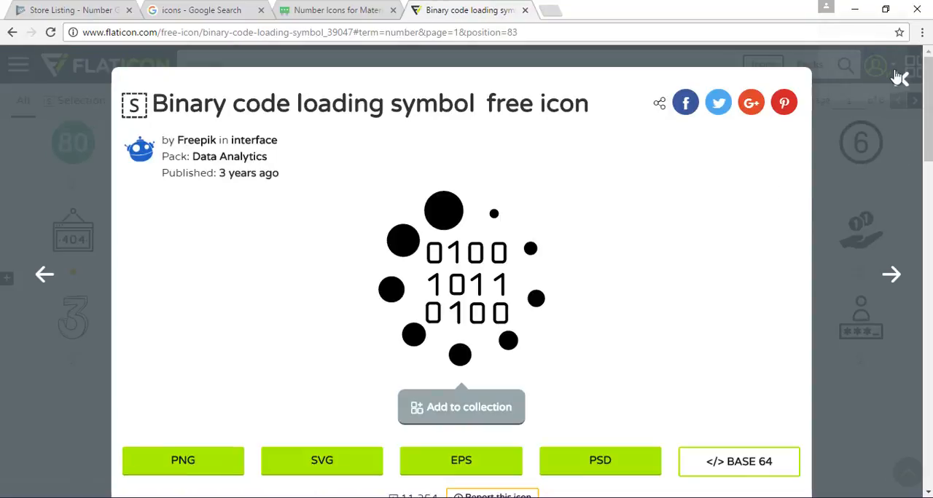
pyautogui.scroll(-2, 432, 290)
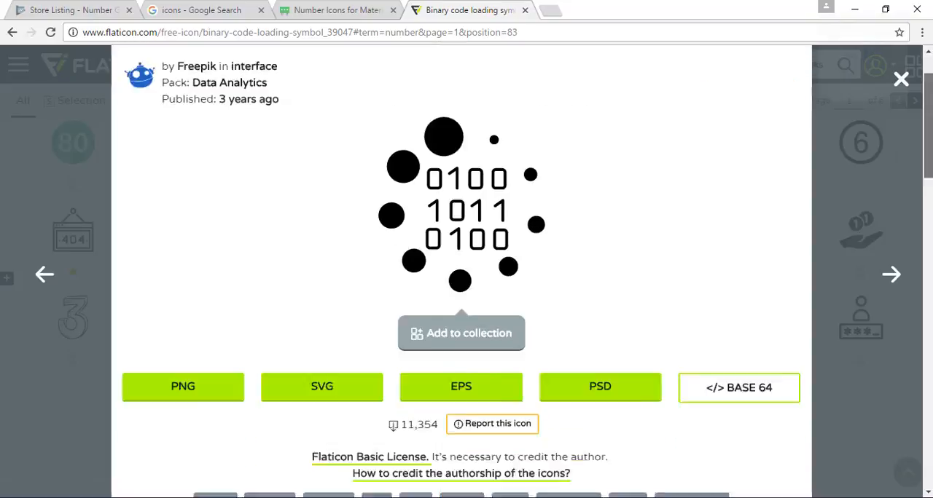
pyautogui.click(226, 287)
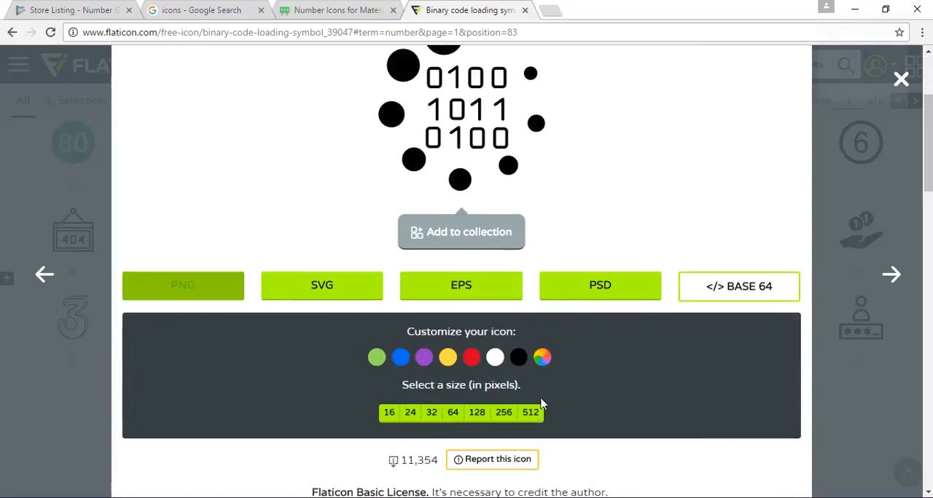
# Try the custom color 051724, white, red, yellow and purple on the icon.
pyautogui.click(541, 358)
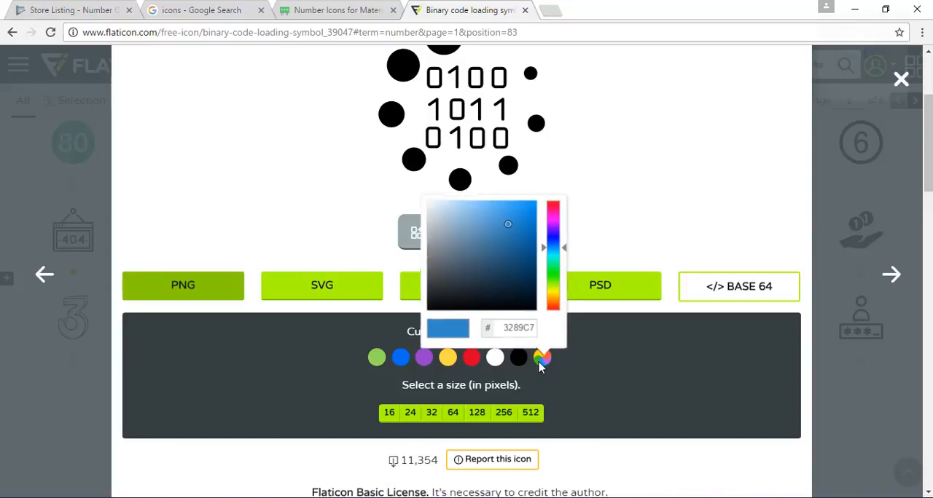
pyautogui.click(519, 293)
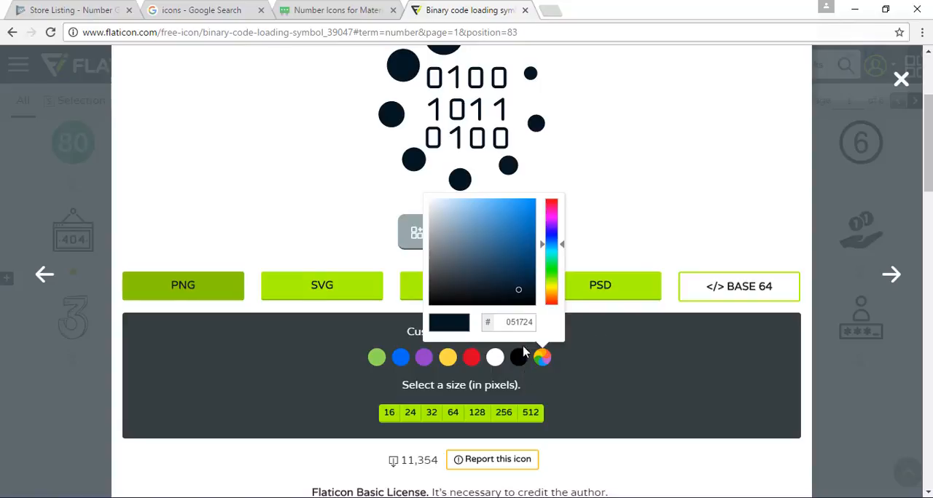
pyautogui.click(497, 359)
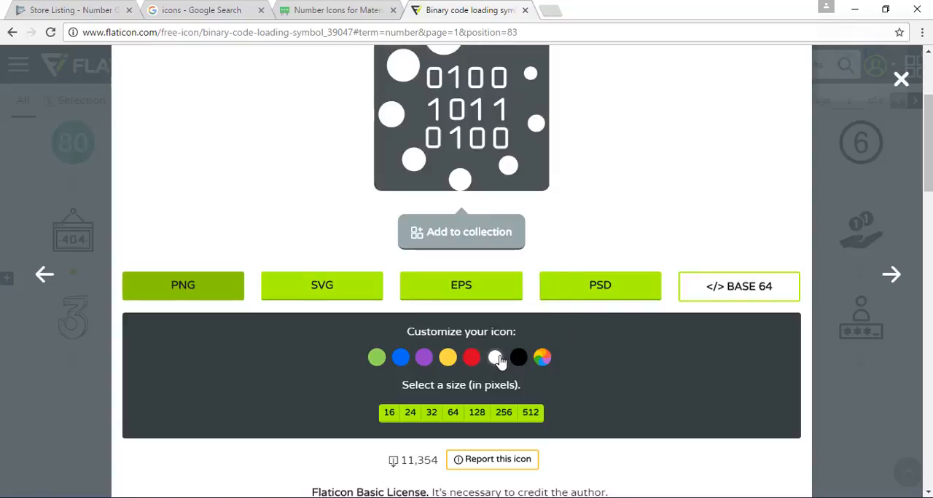
pyautogui.click(471, 359)
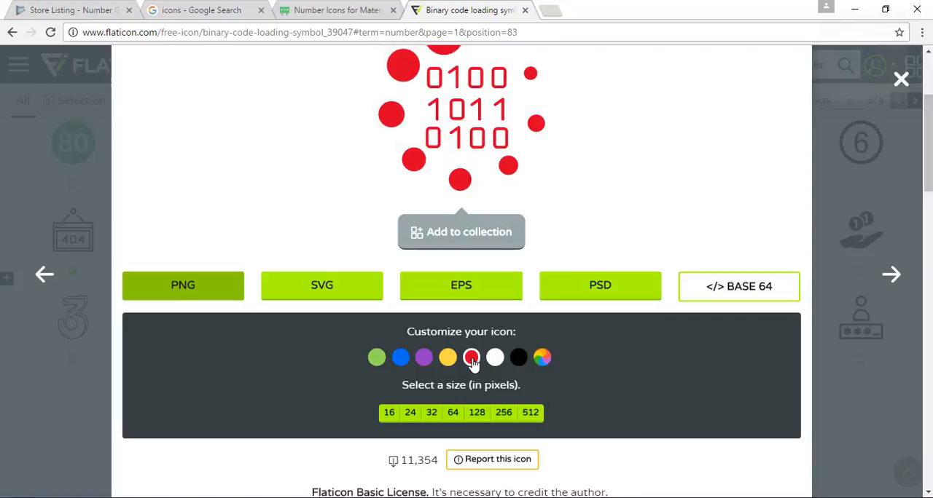
pyautogui.click(447, 359)
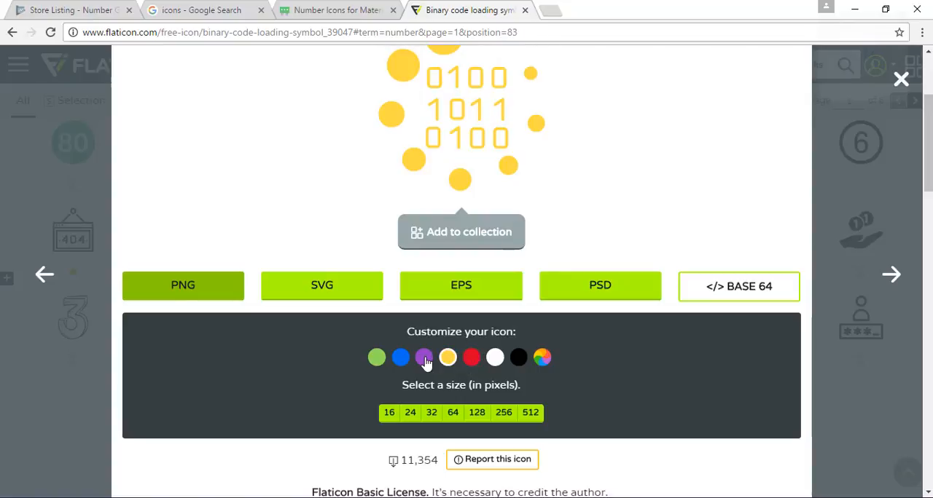
pyautogui.click(425, 360)
# Color the icon blue and download it as a 512-pixel PNG with the free, author-credited option.
pyautogui.click(400, 359)
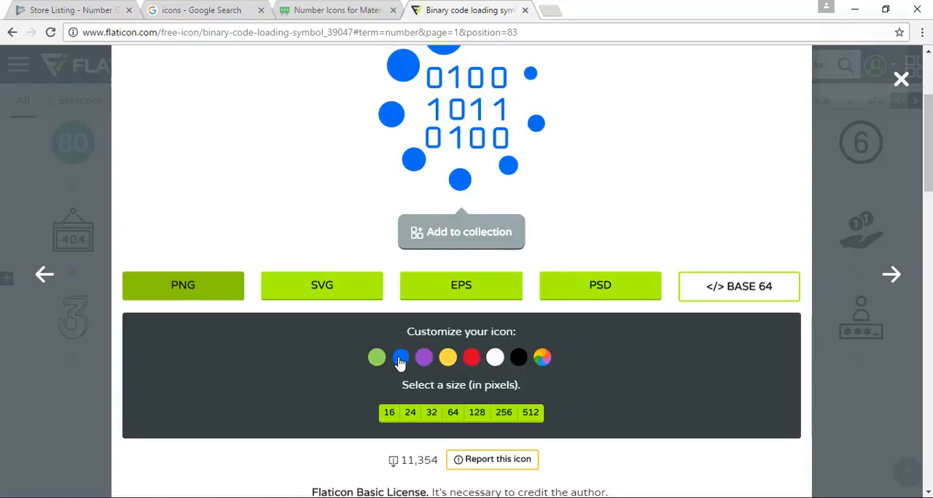
pyautogui.click(533, 414)
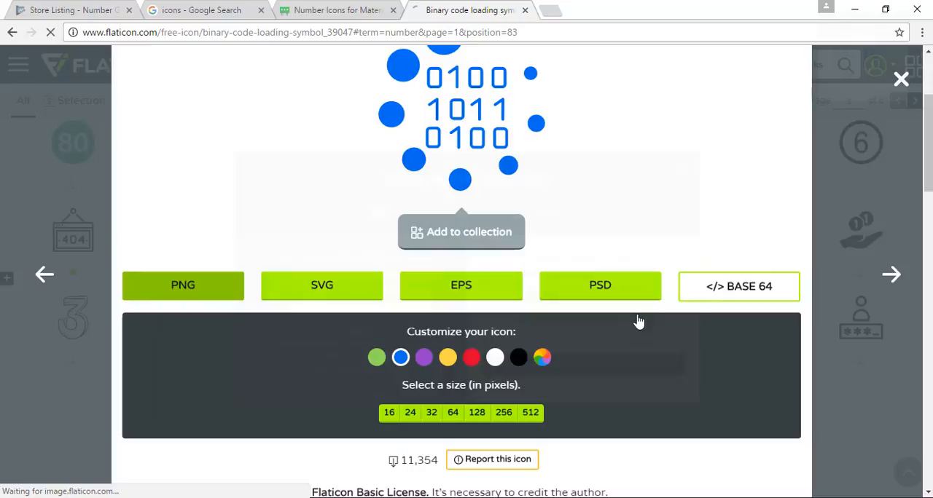
pyautogui.click(637, 322)
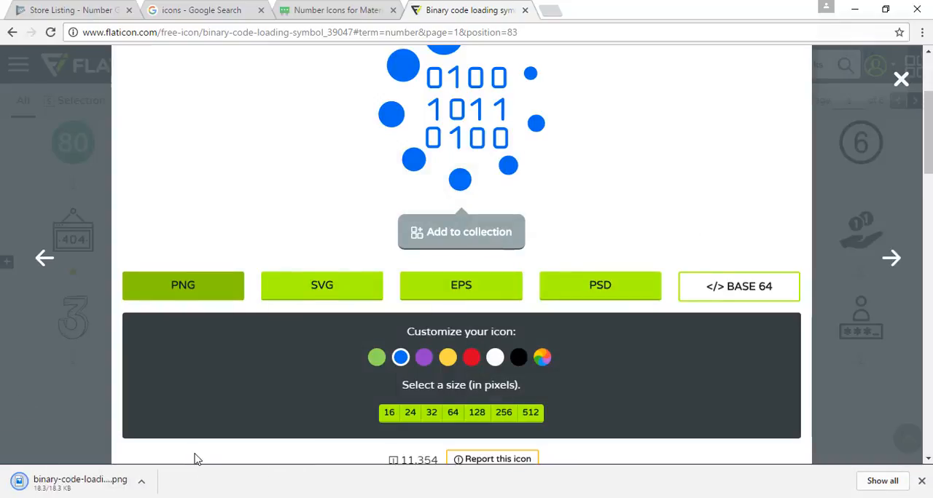
# Return to the Number Game store listing and upload the downloaded binary code PNG as the hi-res icon.
pyautogui.click(90, 7)
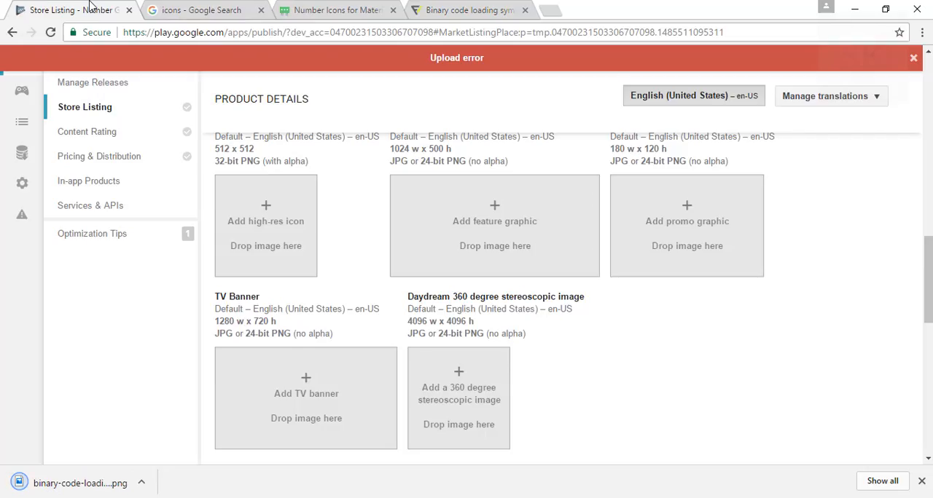
pyautogui.click(97, 482)
pyautogui.moveTo(97, 483); pyautogui.dragTo(272, 210)
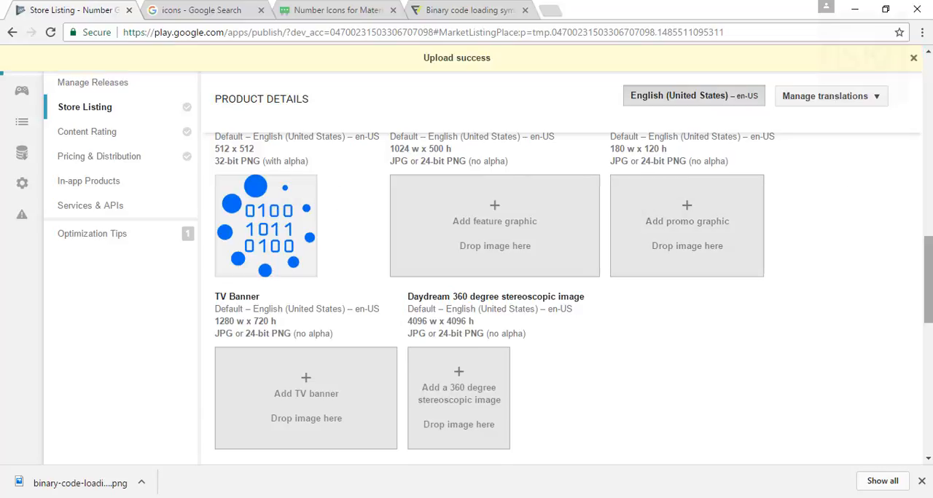
# Try to save the store listing draft with the new hi-res icon.
pyautogui.scroll(-4, 928, 284)
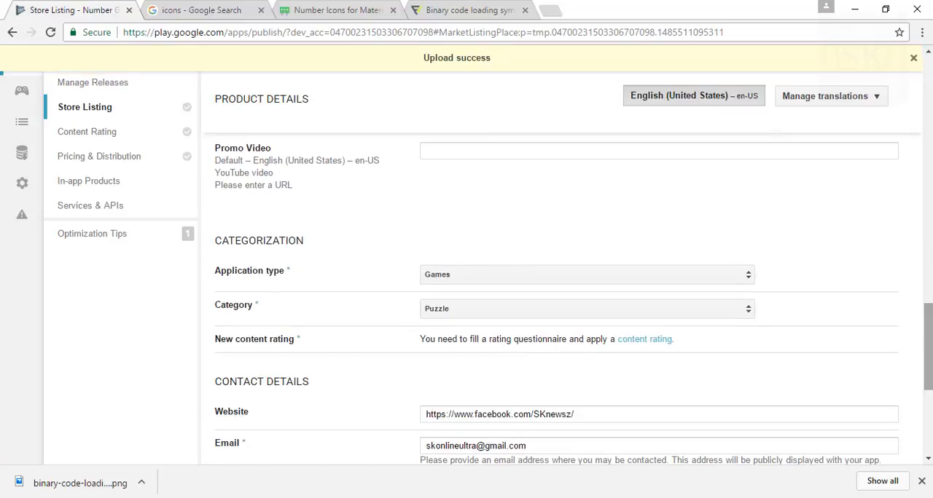
pyautogui.moveTo(928, 347); pyautogui.dragTo(928, 99)
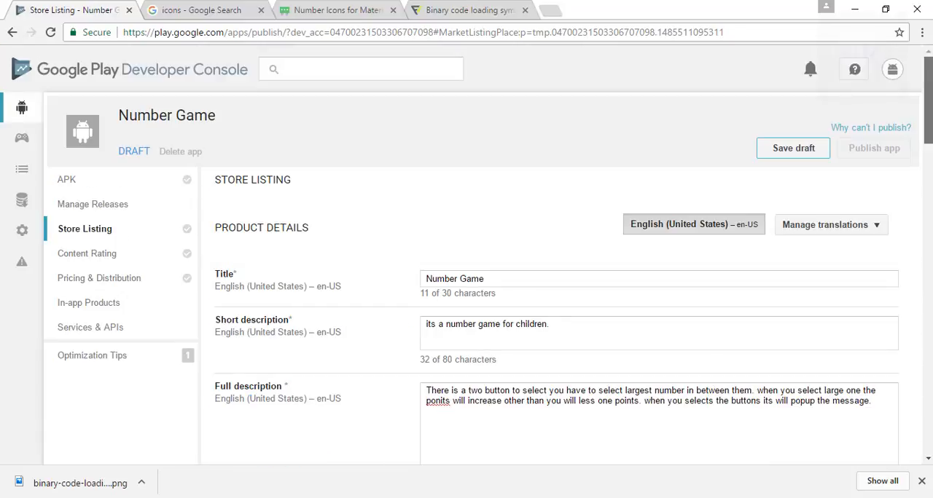
pyautogui.click(796, 149)
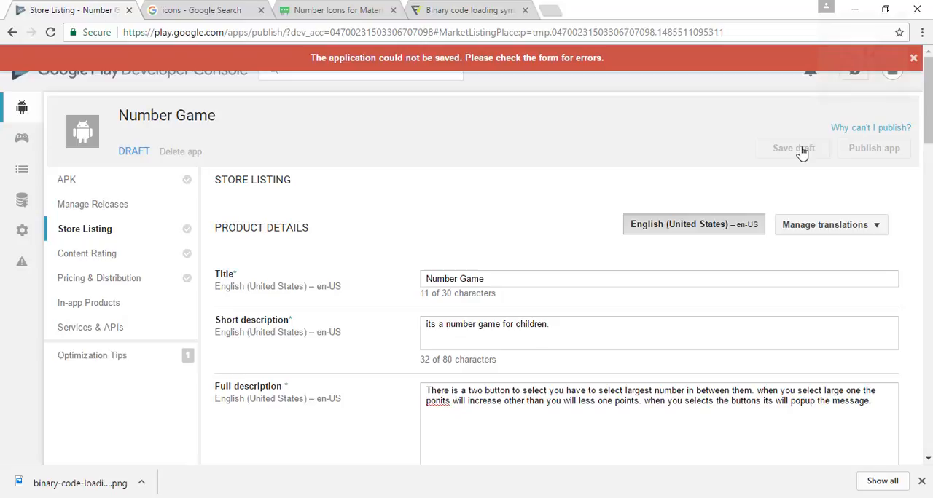
# Check the store listing form for missing entries, then review the requirements for publishing the application and close the list.
pyautogui.scroll(-4, 927, 110)
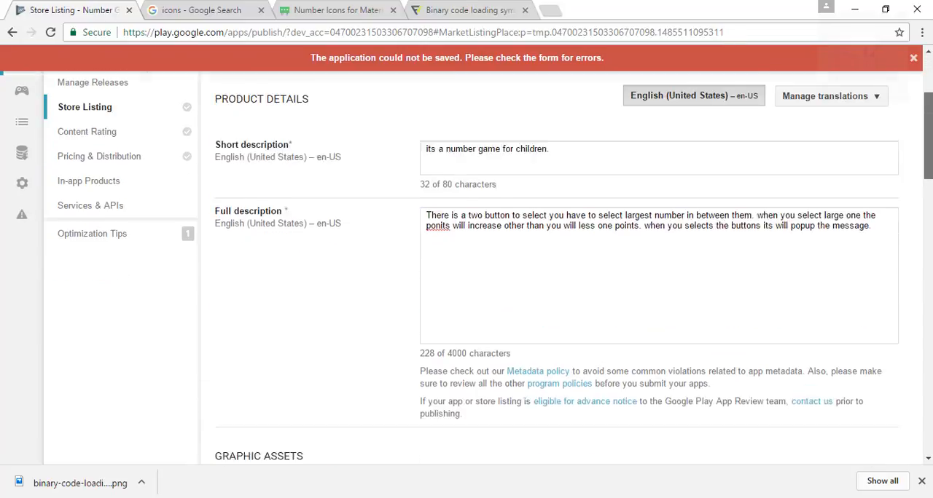
pyautogui.scroll(-4, 558, 301)
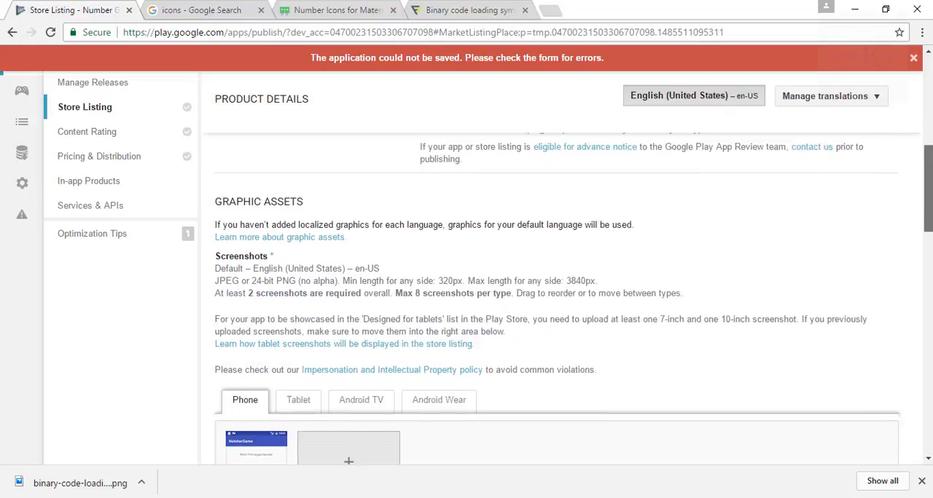
pyautogui.scroll(-1, 558, 301)
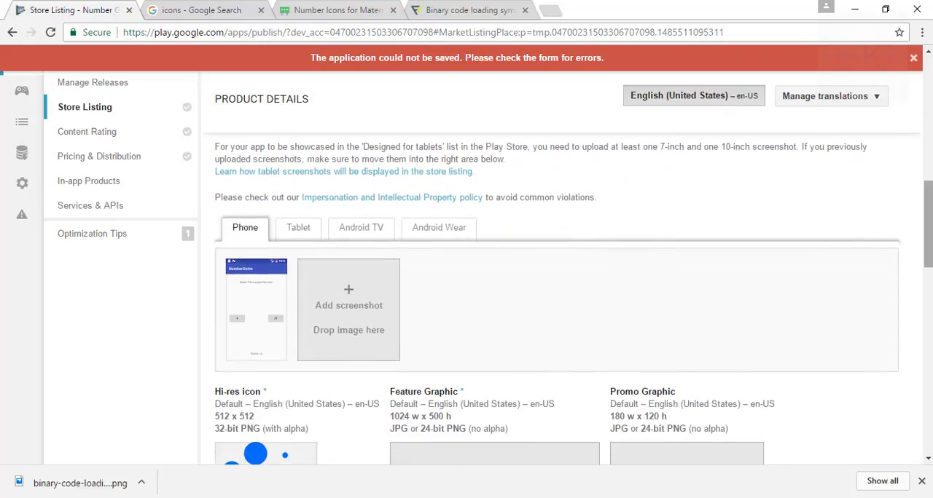
pyautogui.scroll(-4, 558, 301)
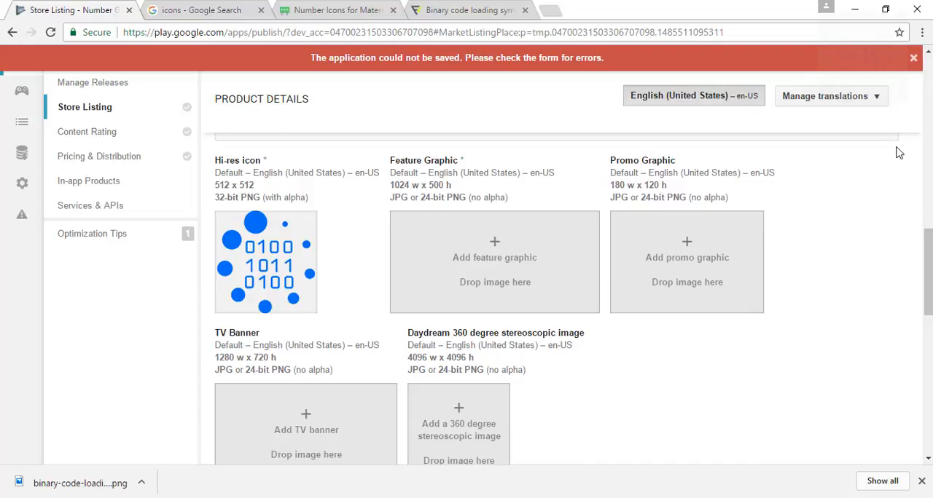
pyautogui.moveTo(930, 241); pyautogui.dragTo(931, 72)
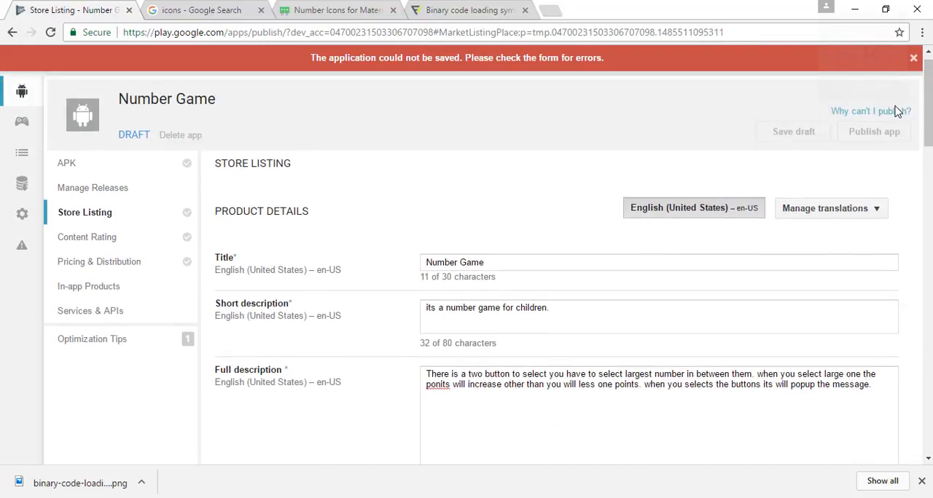
pyautogui.click(896, 113)
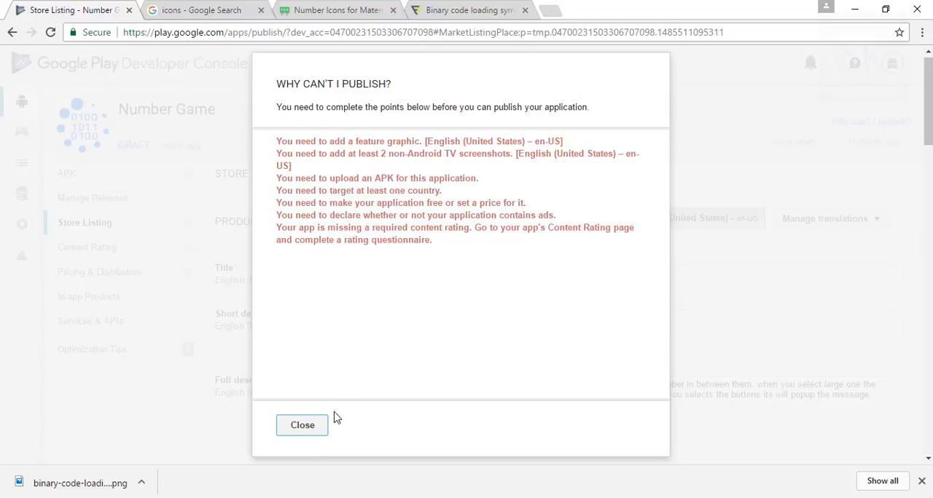
pyautogui.click(321, 426)
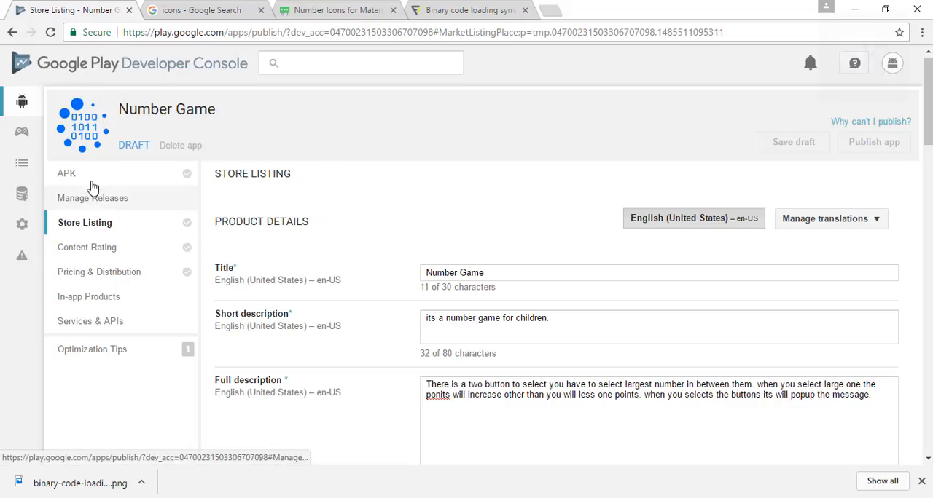
# Upload app-release.apk from the Desktop as the first production APK of Number Game.
pyautogui.click(91, 181)
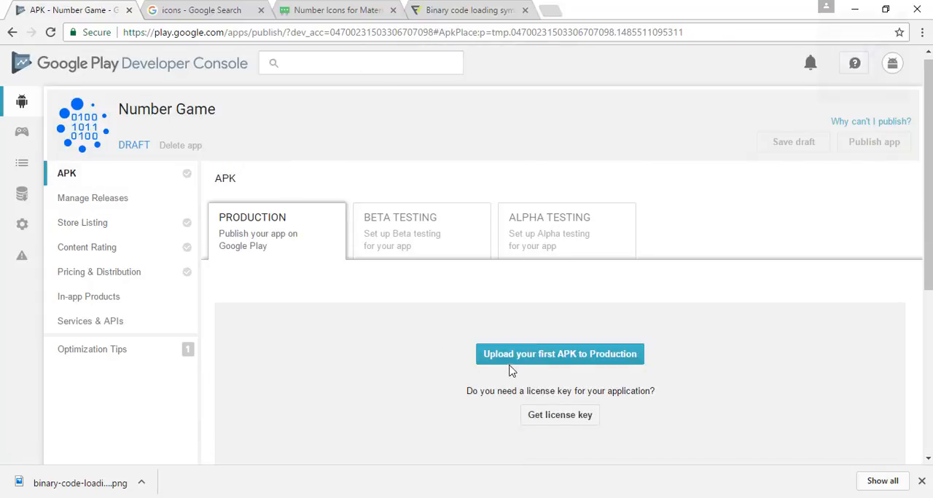
pyautogui.click(512, 357)
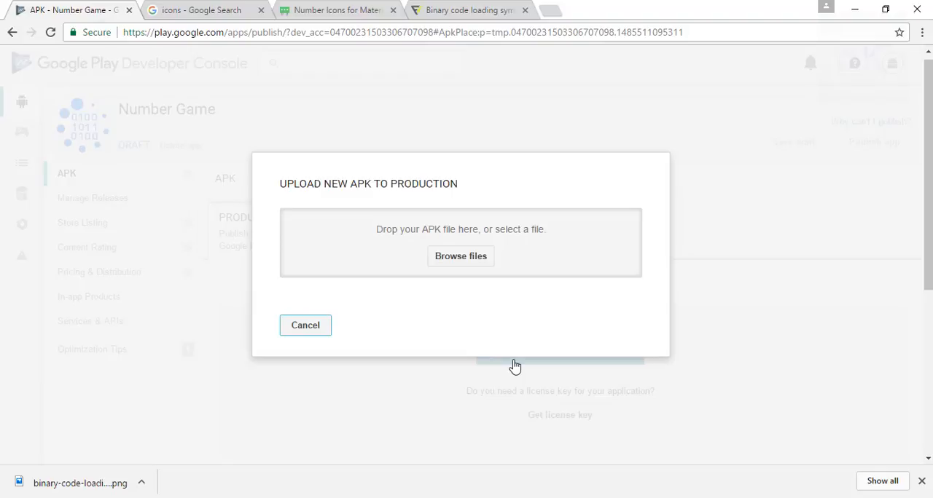
pyautogui.click(454, 261)
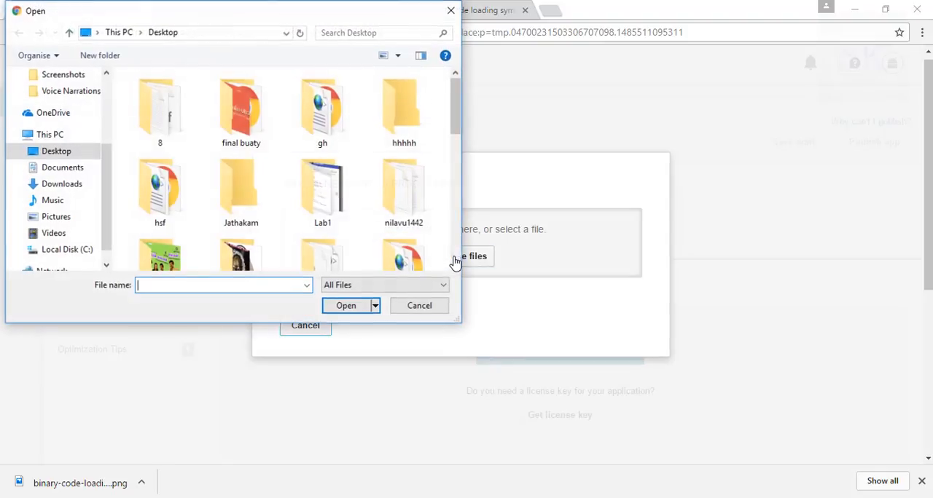
pyautogui.moveTo(453, 102); pyautogui.dragTo(463, 179)
pyautogui.click(152, 136)
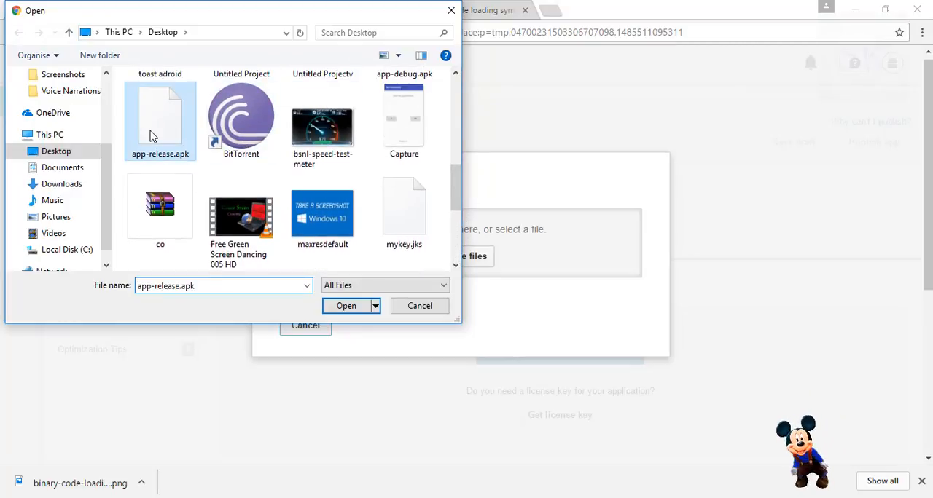
pyautogui.click(358, 309)
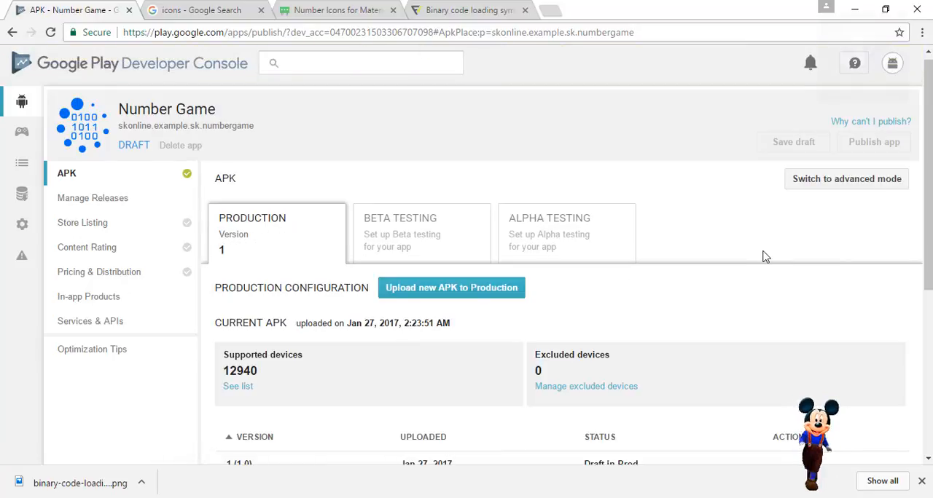
# View the app's beta testing setup, then review the remaining publishing requirements and close the list.
pyautogui.moveTo(928, 203)
pyautogui.mouseDown()
pyautogui.moveTo(927, 298)
pyautogui.moveTo(928, 200)
pyautogui.mouseUp()
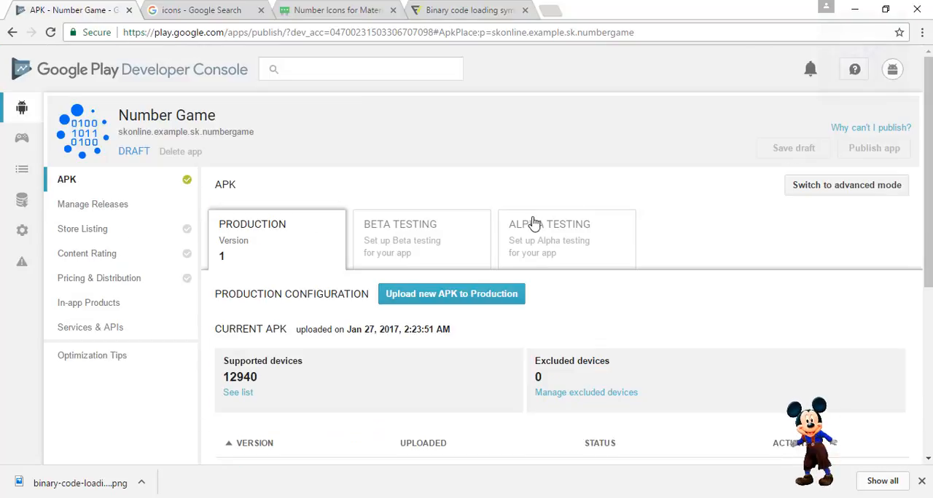
pyautogui.click(442, 248)
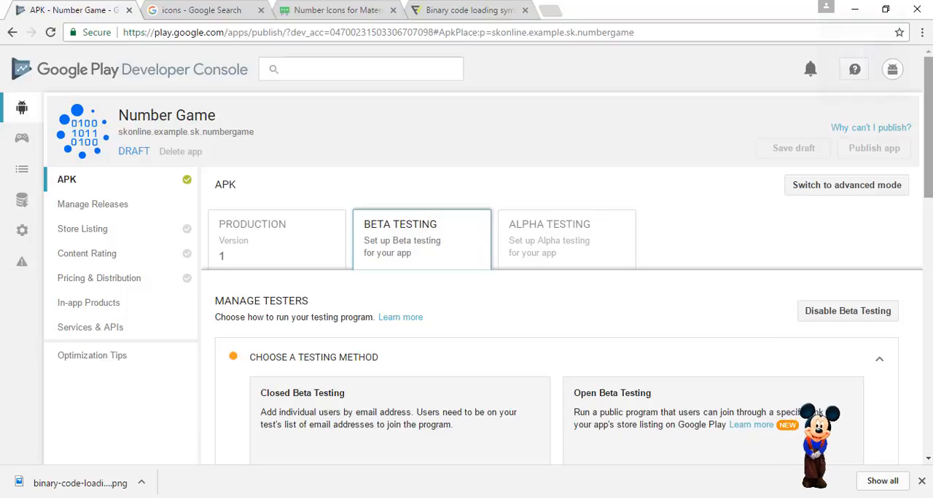
pyautogui.moveTo(928, 146)
pyautogui.mouseDown()
pyautogui.moveTo(927, 233)
pyautogui.moveTo(928, 146)
pyautogui.mouseUp()
pyautogui.click(889, 129)
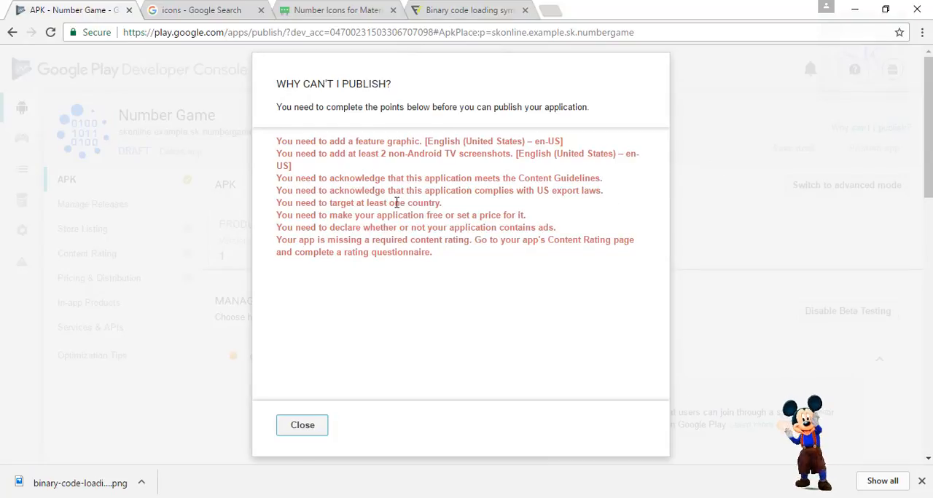
pyautogui.click(319, 432)
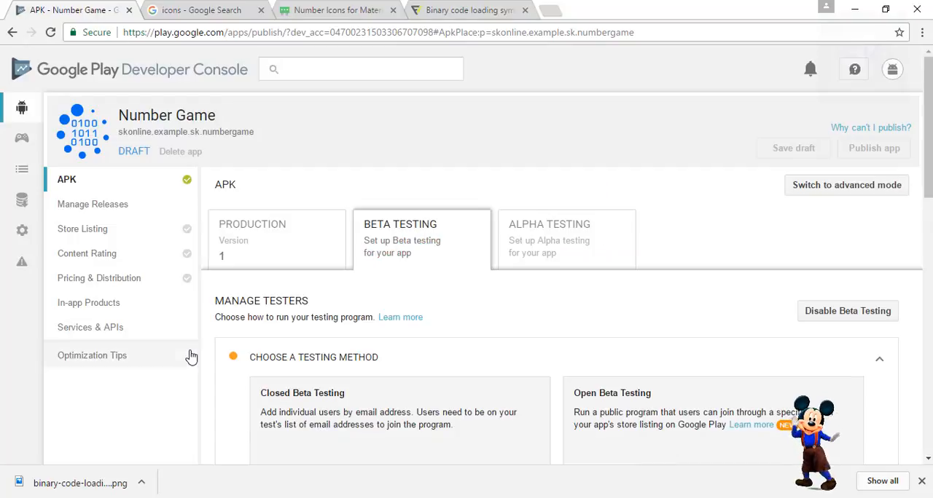
# Open the pricing and distribution settings and select all countries for distributing the free app.
pyautogui.click(115, 312)
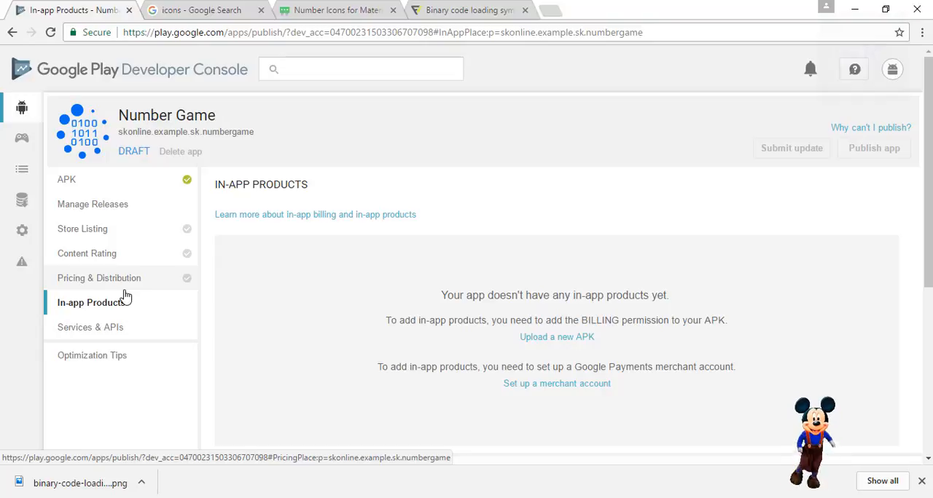
pyautogui.click(125, 295)
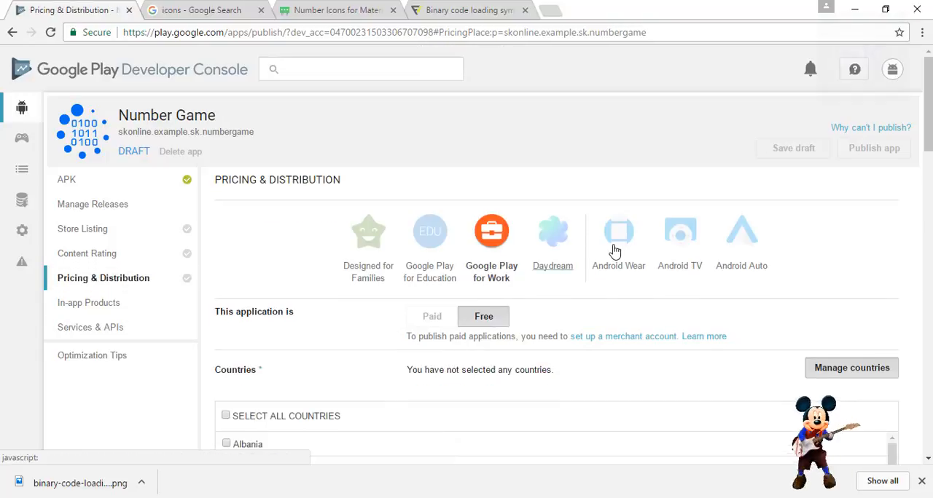
pyautogui.scroll(-1, 927, 102)
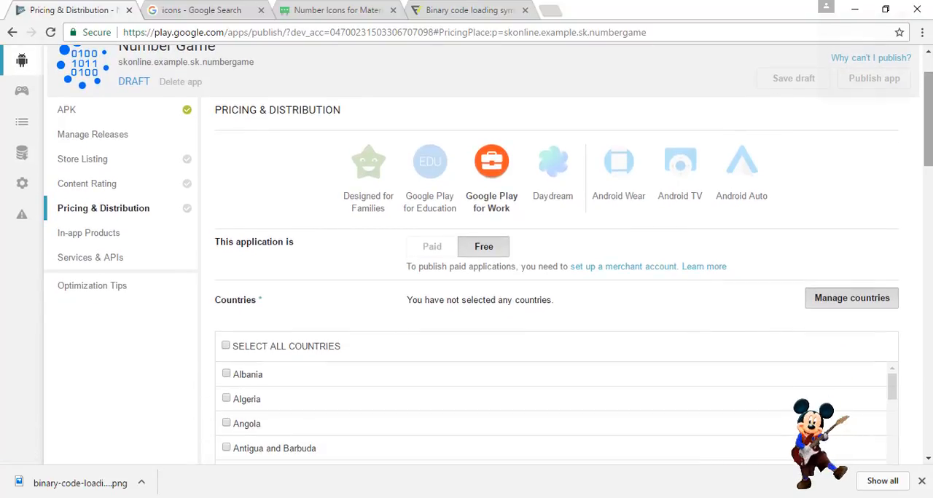
pyautogui.click(225, 346)
pyautogui.scroll(-1, 928, 138)
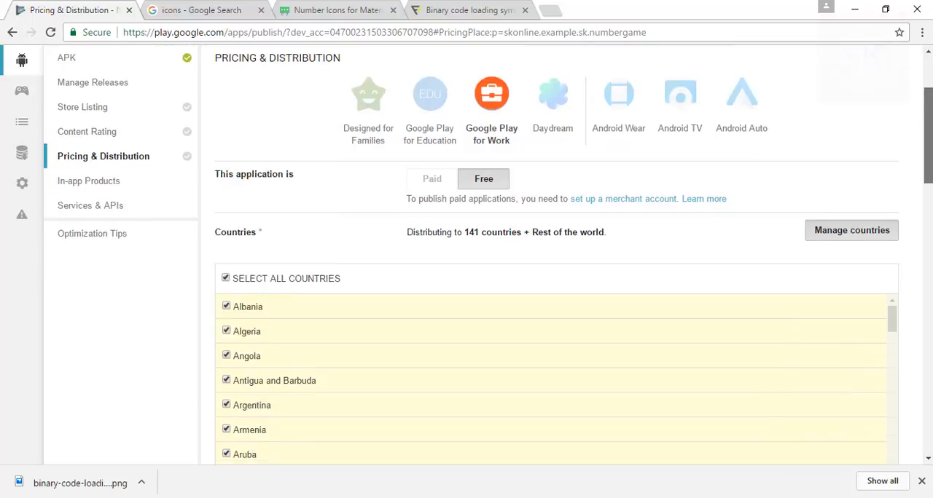
# Declare in the pricing and distribution settings that the application has ads.
pyautogui.scroll(-5, 554, 263)
pyautogui.moveTo(928, 220); pyautogui.dragTo(928, 222)
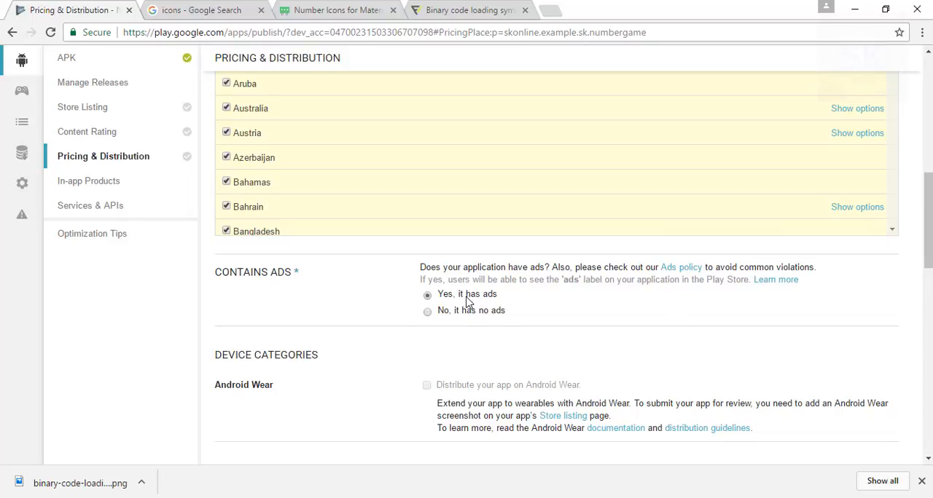
pyautogui.moveTo(928, 218); pyautogui.dragTo(928, 237)
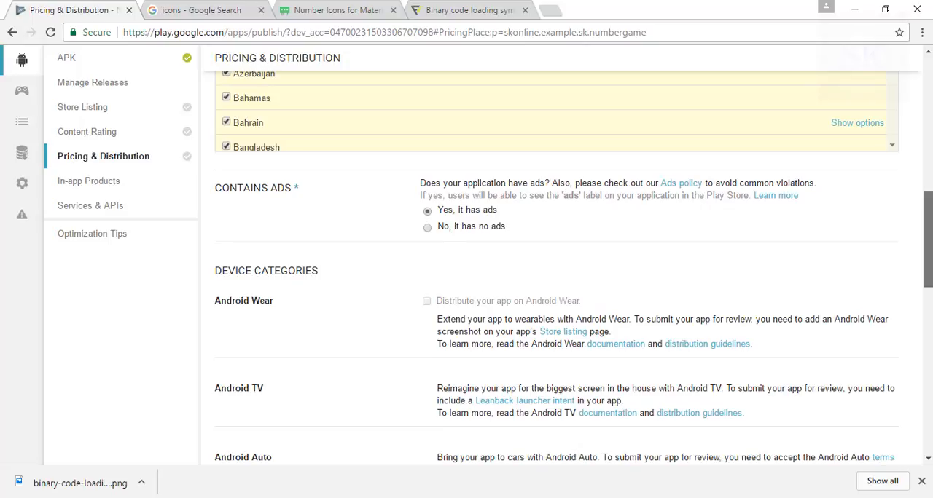
# Review the device categories, user programs and consent options, then view the Google Play for Education criteria and cancel the opt-in.
pyautogui.scroll(-4, 554, 269)
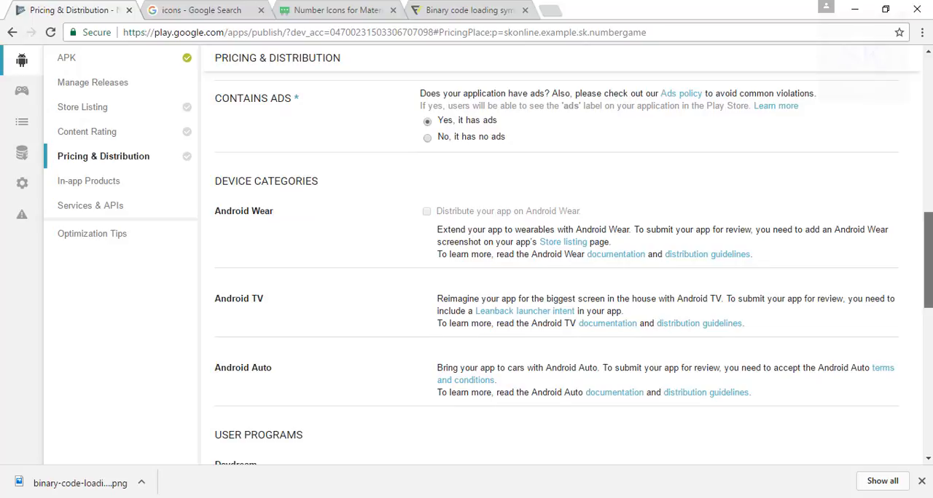
pyautogui.scroll(-4, 553, 270)
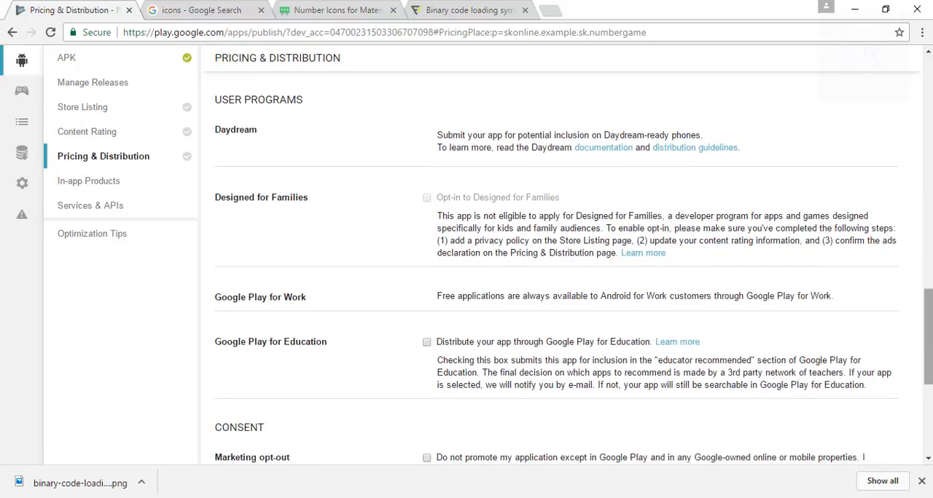
pyautogui.scroll(-1, 554, 269)
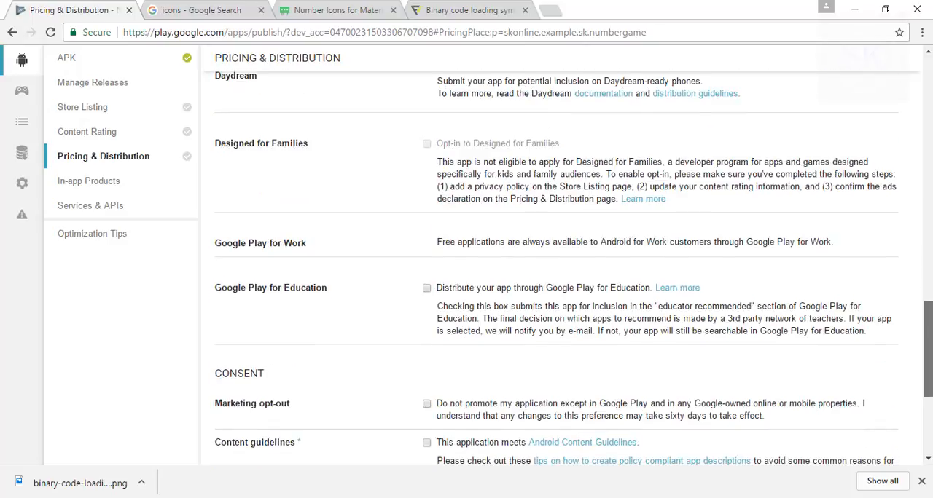
pyautogui.scroll(-1, 553, 270)
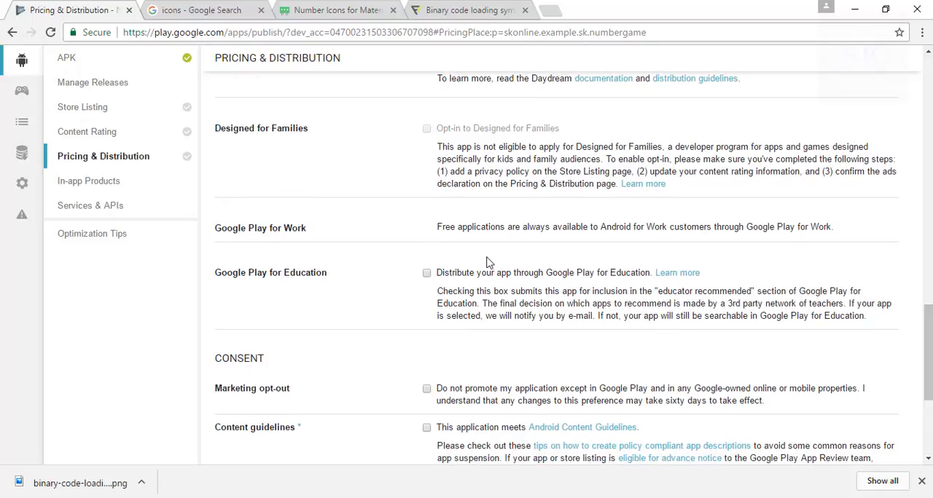
pyautogui.click(426, 274)
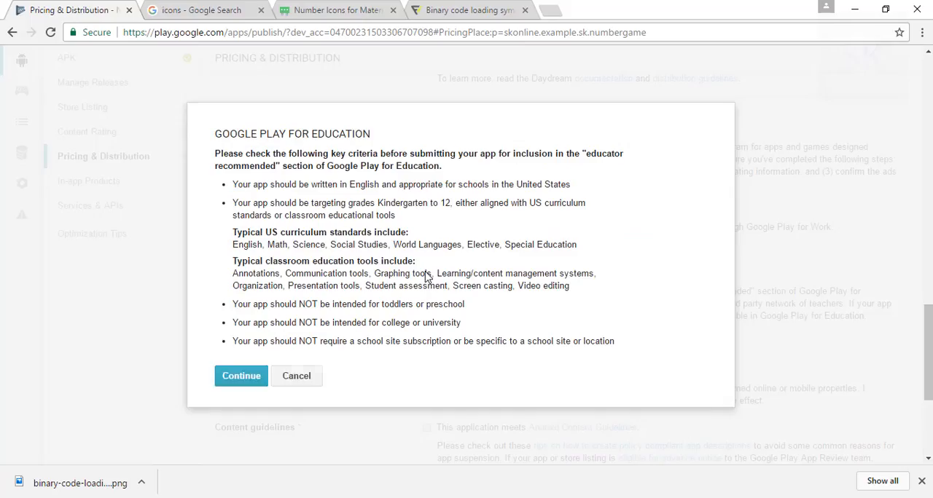
pyautogui.click(290, 386)
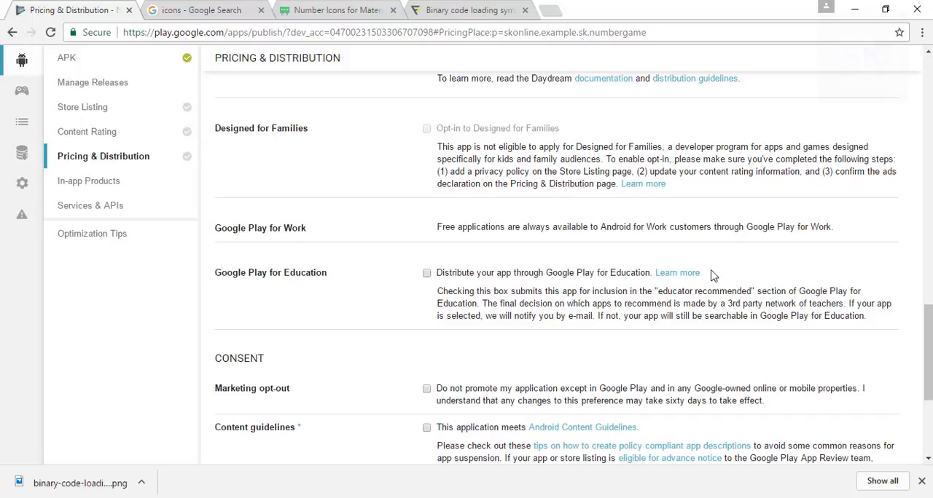
# Save the pricing and distribution changes as a draft, staying on the page if asked about leaving without saving.
pyautogui.moveTo(930, 302); pyautogui.dragTo(929, 61)
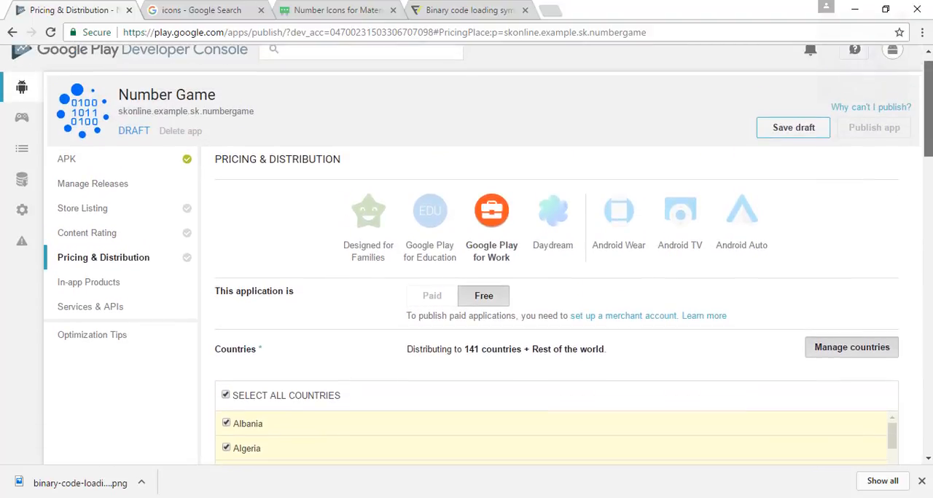
pyautogui.click(133, 249)
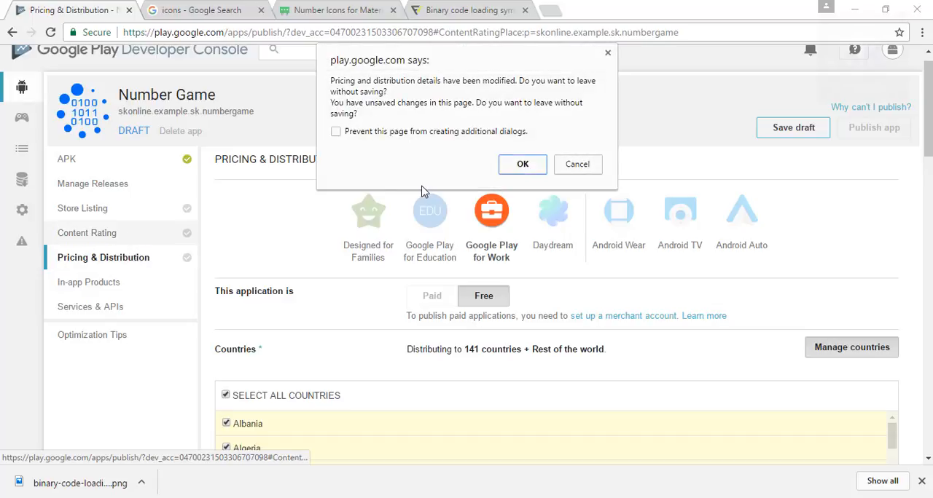
pyautogui.click(607, 53)
pyautogui.click(774, 128)
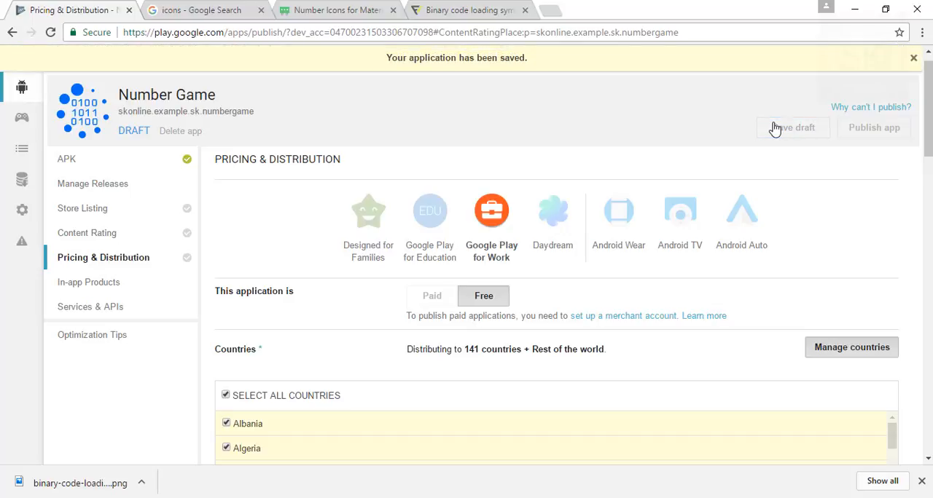
# Start the content rating questionnaire and fill in the contact e-mail address and its confirmation.
pyautogui.click(89, 233)
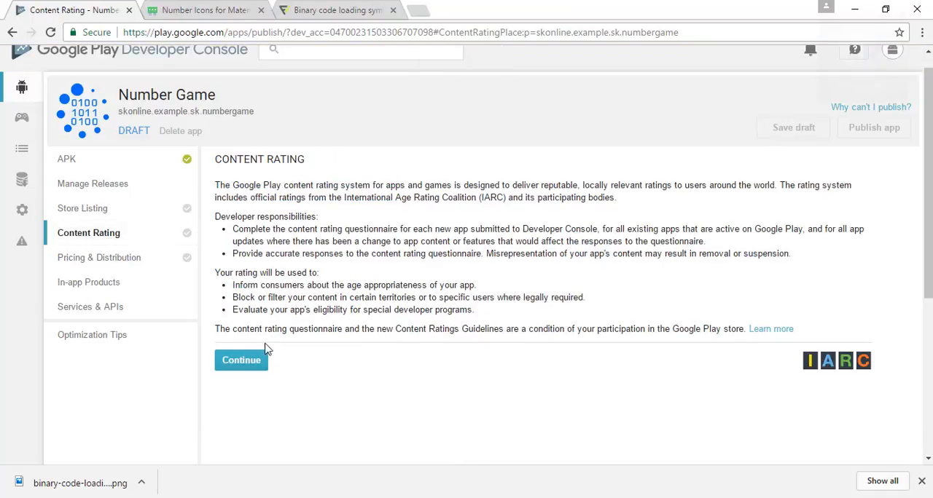
pyautogui.click(258, 363)
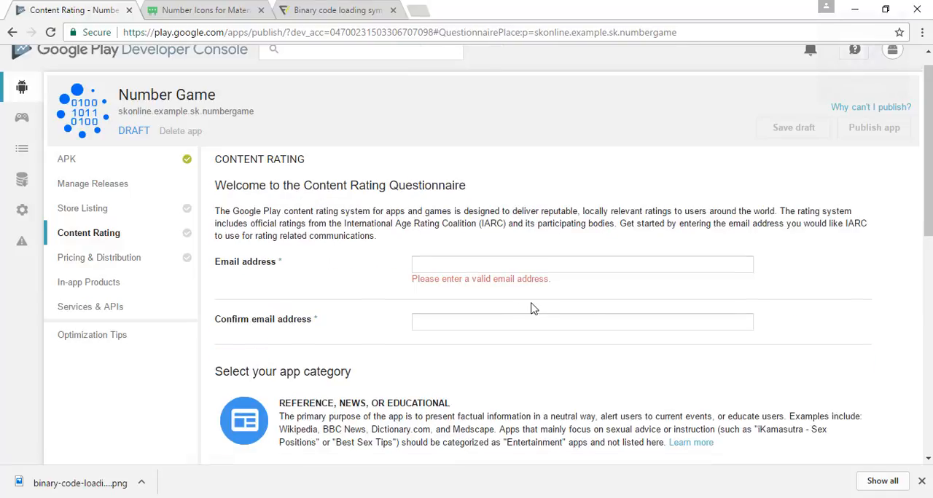
pyautogui.click(607, 265)
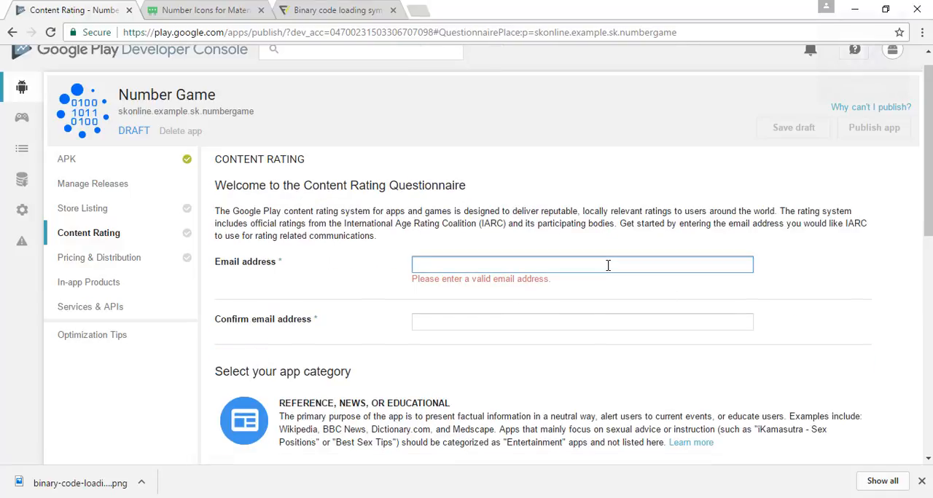
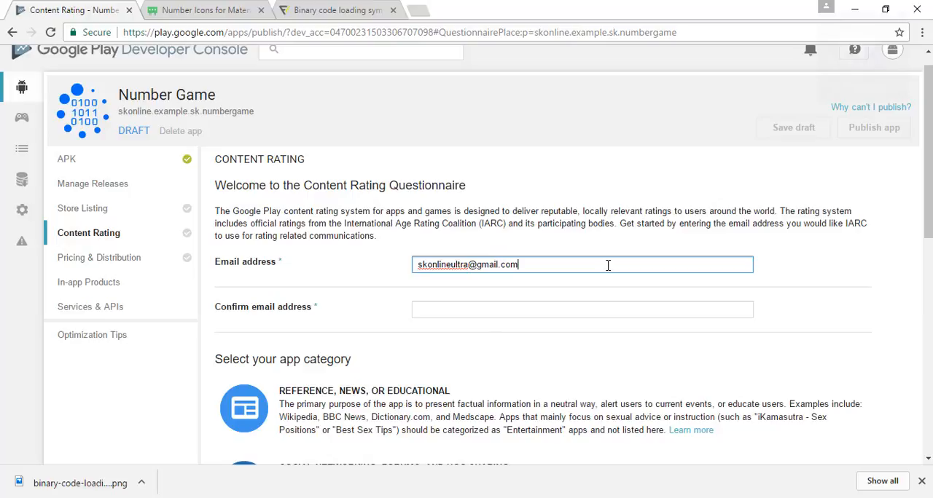
pyautogui.press('Tab')
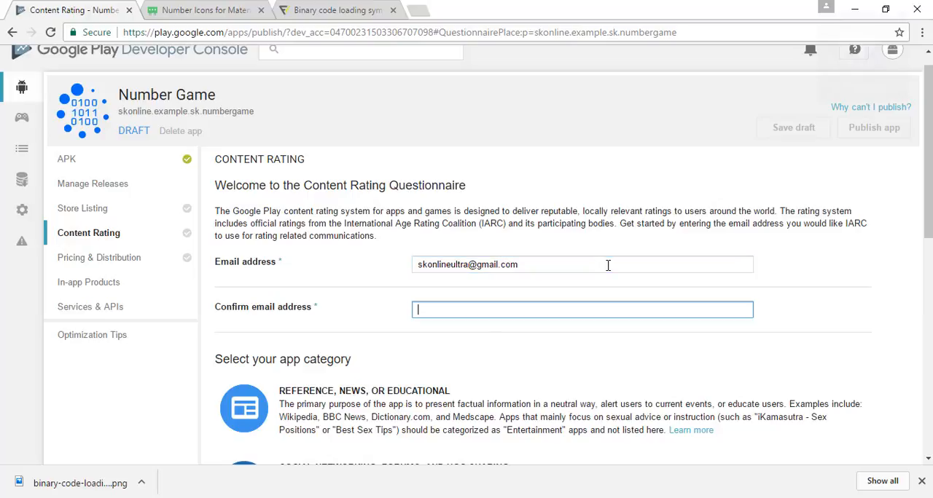
pyautogui.tripleClick(607, 266)
pyautogui.hotkey('ctrl', 'c')
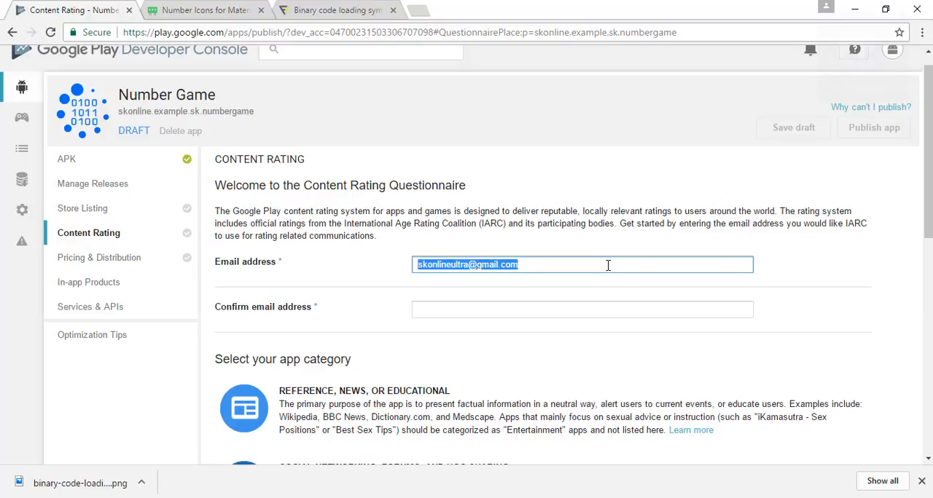
pyautogui.click(578, 313)
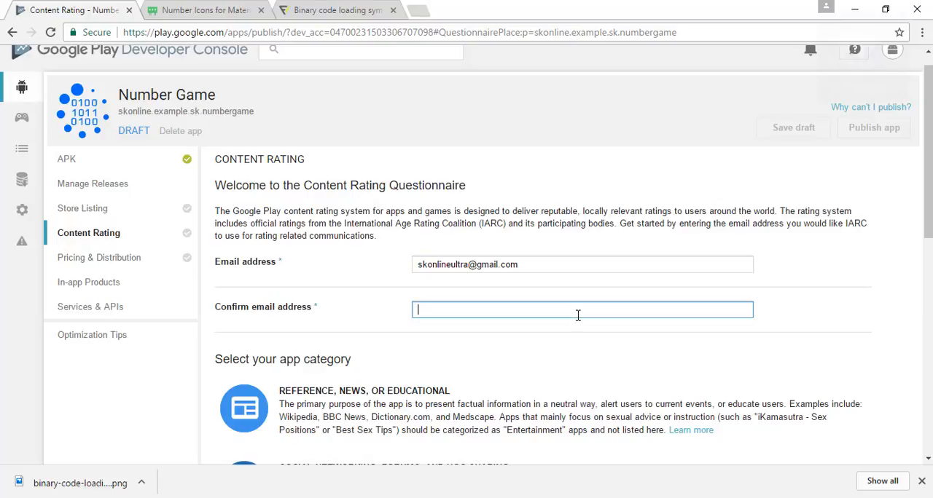
pyautogui.hotkey('ctrl', 'v')
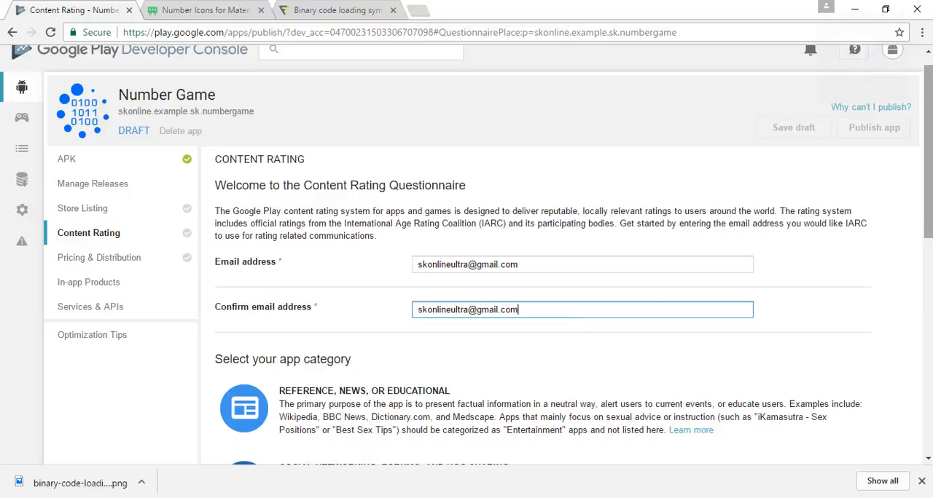
# Choose Game as the app category in the content rating questionnaire.
pyautogui.scroll(-3, 578, 313)
pyautogui.scroll(-5, 574, 268)
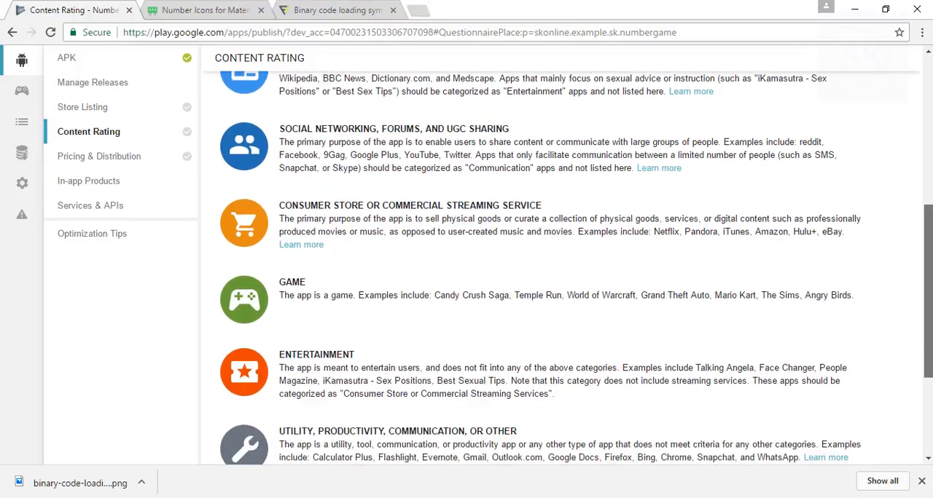
pyautogui.scroll(8, 809, 147)
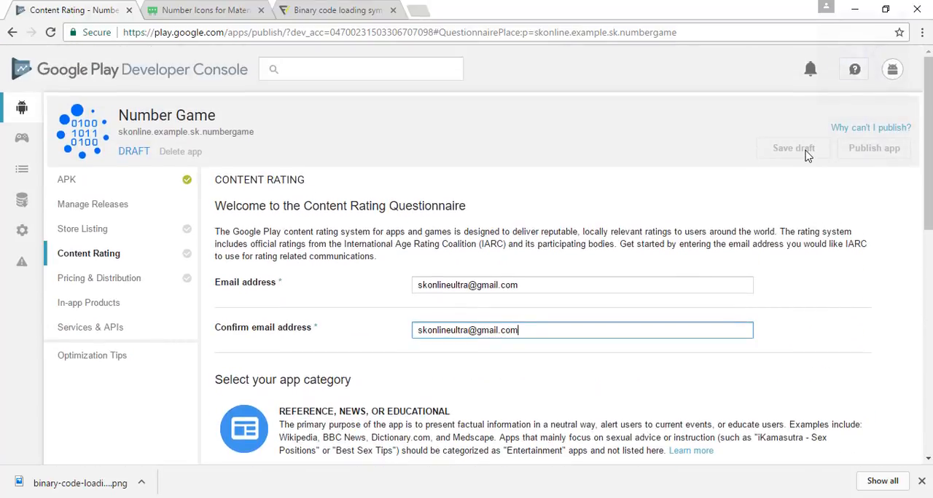
pyautogui.click(806, 151)
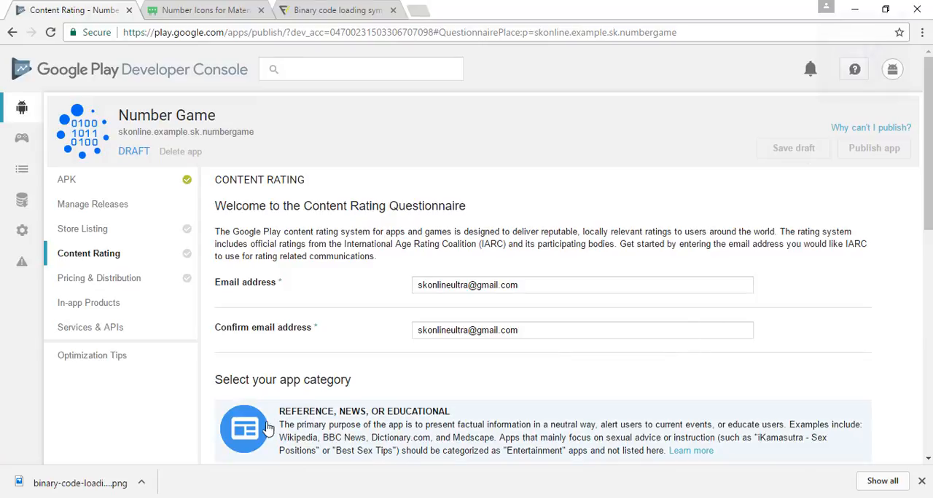
pyautogui.moveTo(928, 172); pyautogui.dragTo(928, 254)
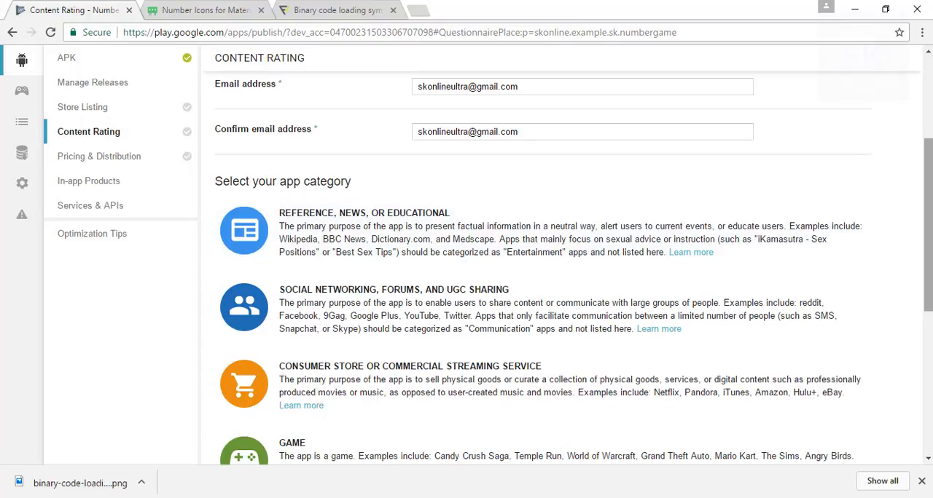
pyautogui.moveTo(927, 228); pyautogui.dragTo(928, 287)
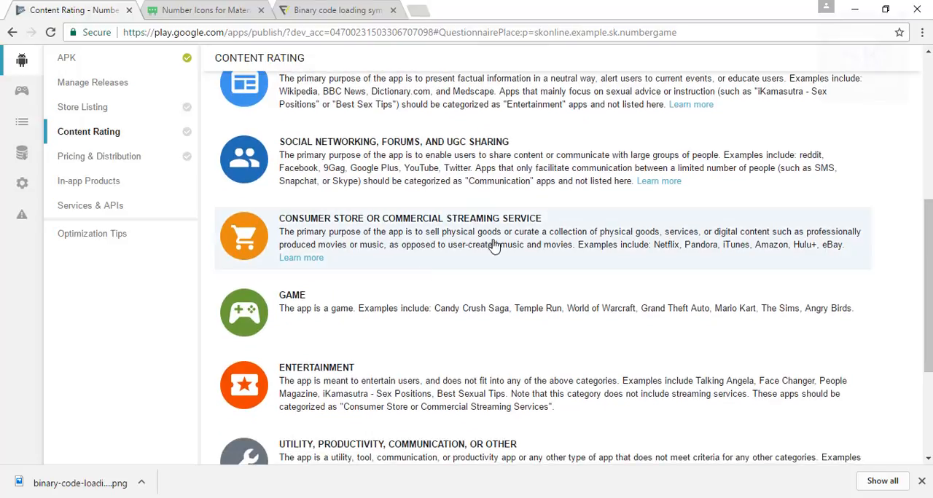
pyautogui.click(290, 311)
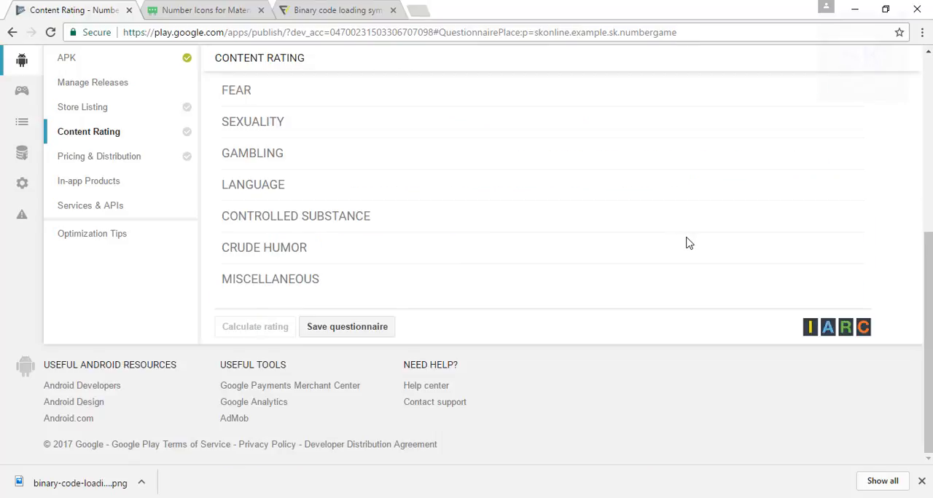
# Answer No to the violence, fear, sexuality, gambling and language questions in the content rating questionnaire.
pyautogui.moveTo(927, 293); pyautogui.dragTo(928, 212)
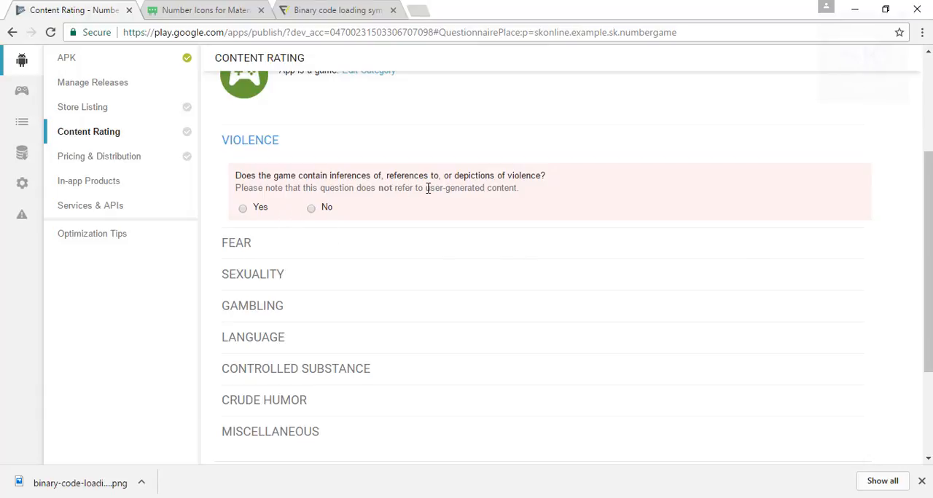
pyautogui.click(312, 209)
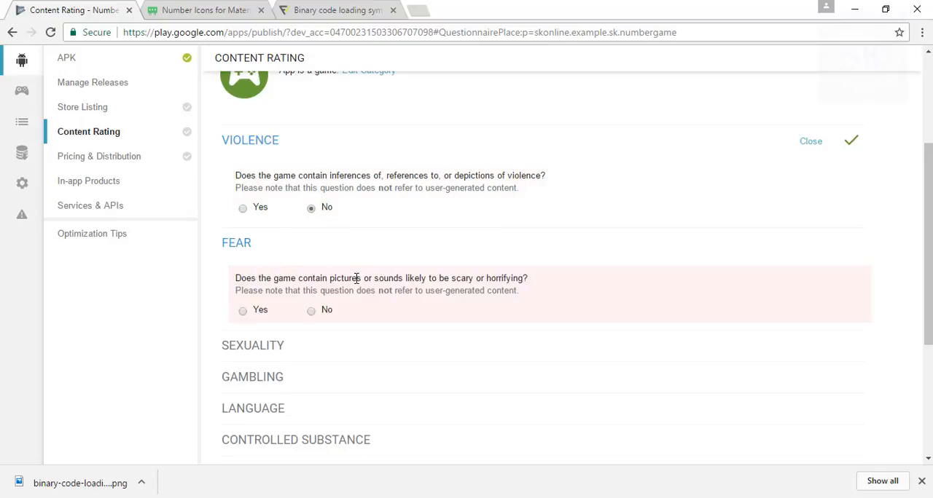
pyautogui.click(311, 312)
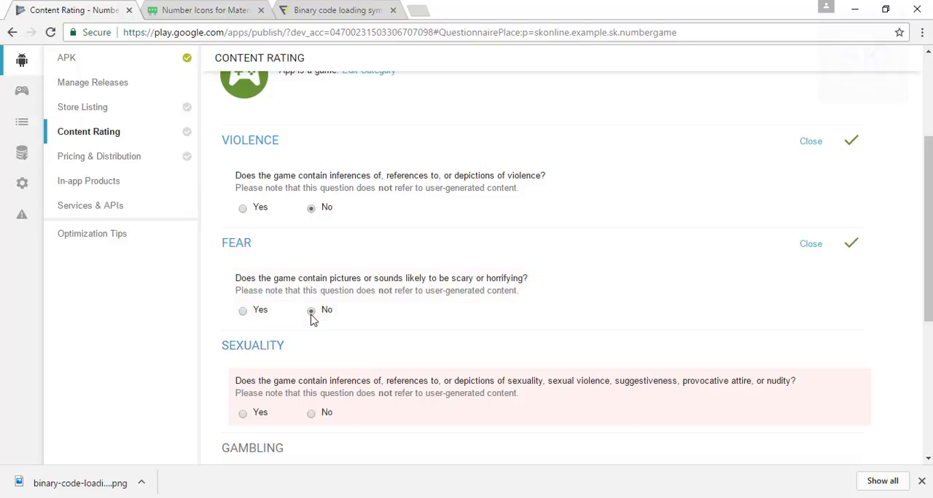
pyautogui.click(312, 414)
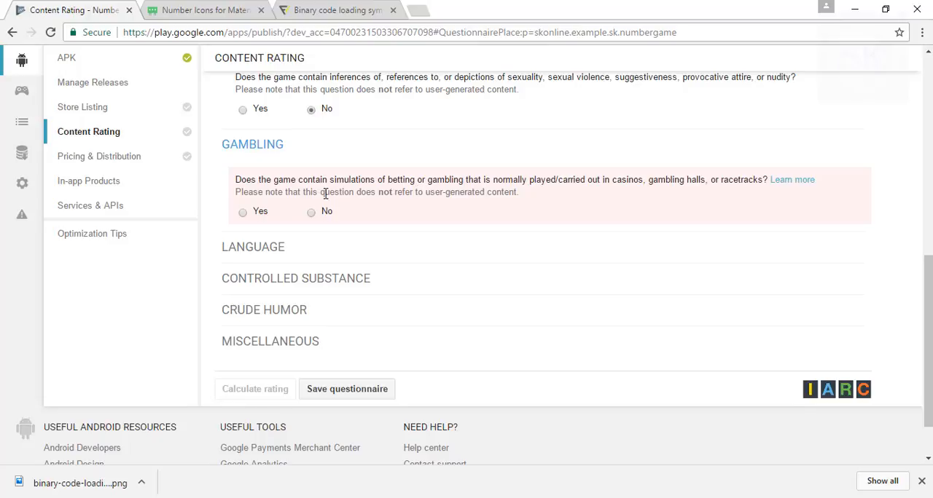
pyautogui.click(311, 212)
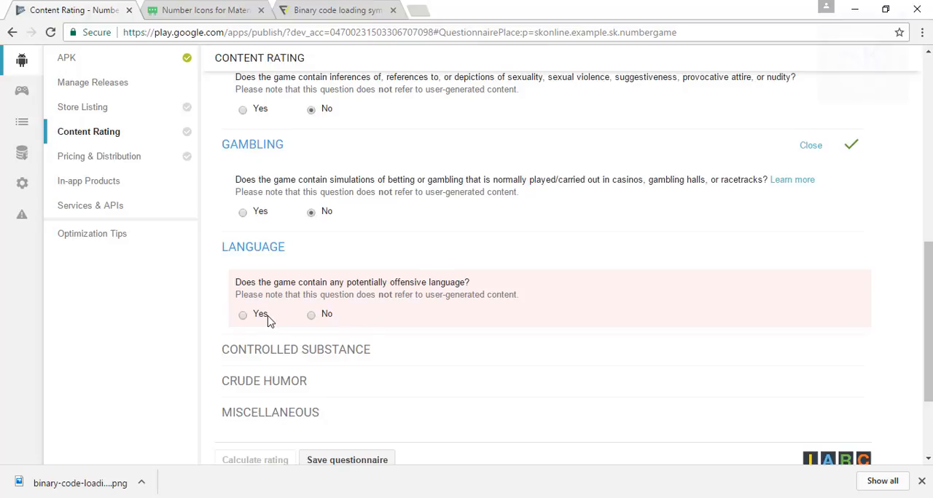
pyautogui.click(311, 316)
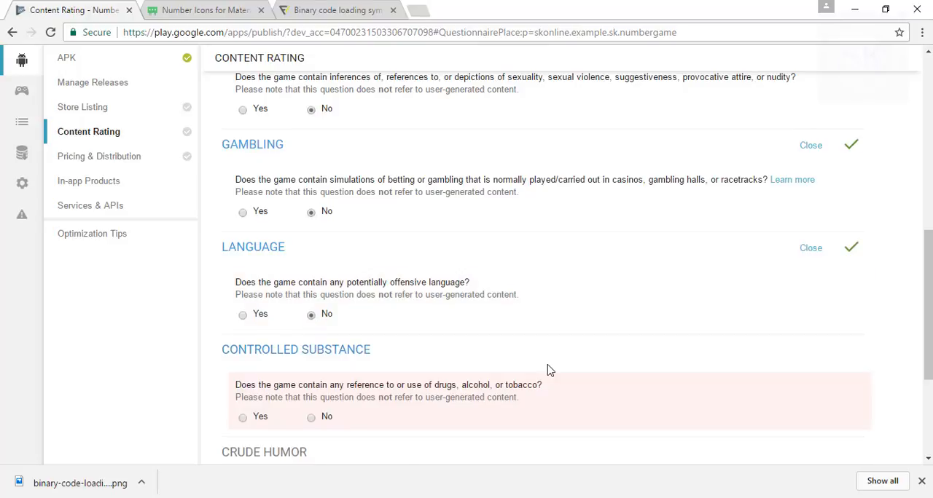
# Answer No to the controlled substance and crude humor questions.
pyautogui.moveTo(928, 251); pyautogui.dragTo(928, 328)
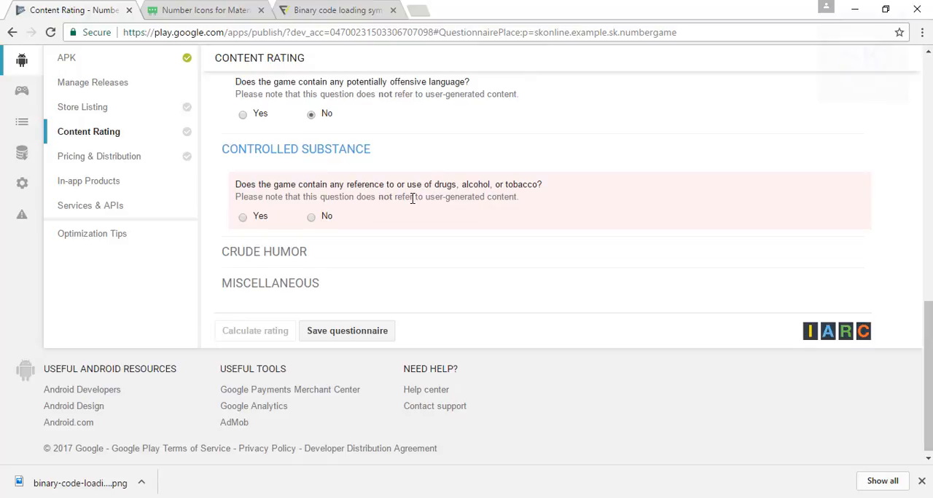
pyautogui.click(312, 217)
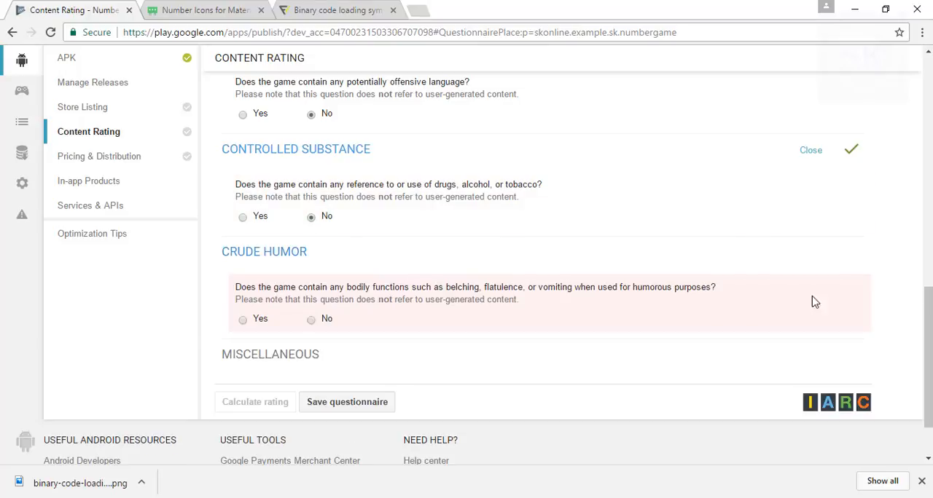
pyautogui.scroll(-1, 925, 349)
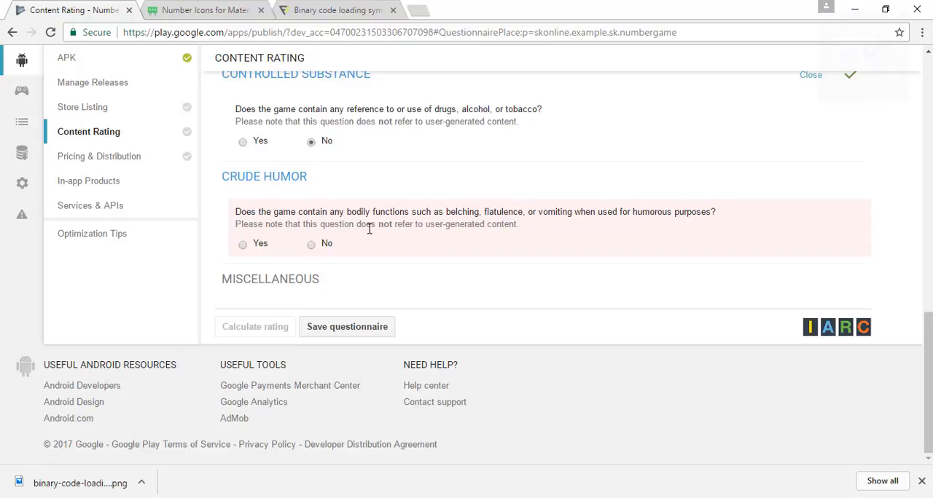
pyautogui.click(312, 245)
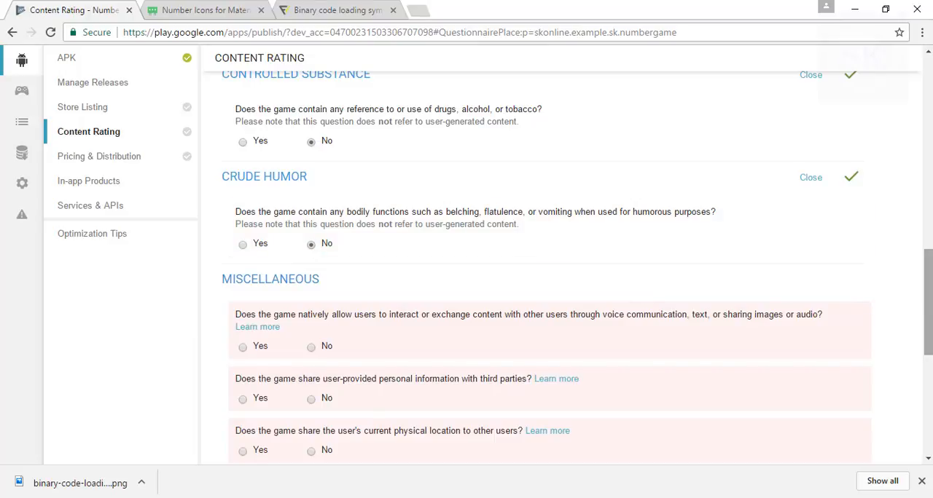
# Answer No to the miscellaneous questions, including user interaction and sharing of personal information, and calculate the rating.
pyautogui.scroll(-3, 928, 302)
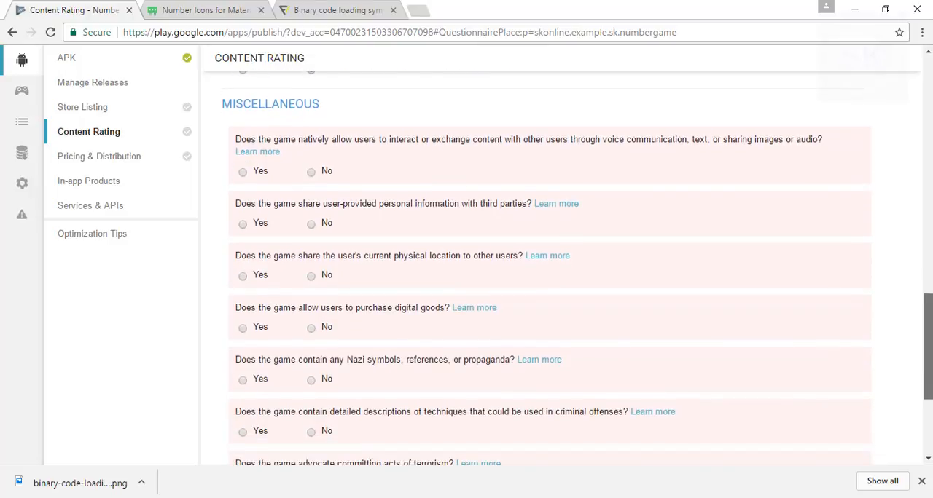
pyautogui.click(311, 172)
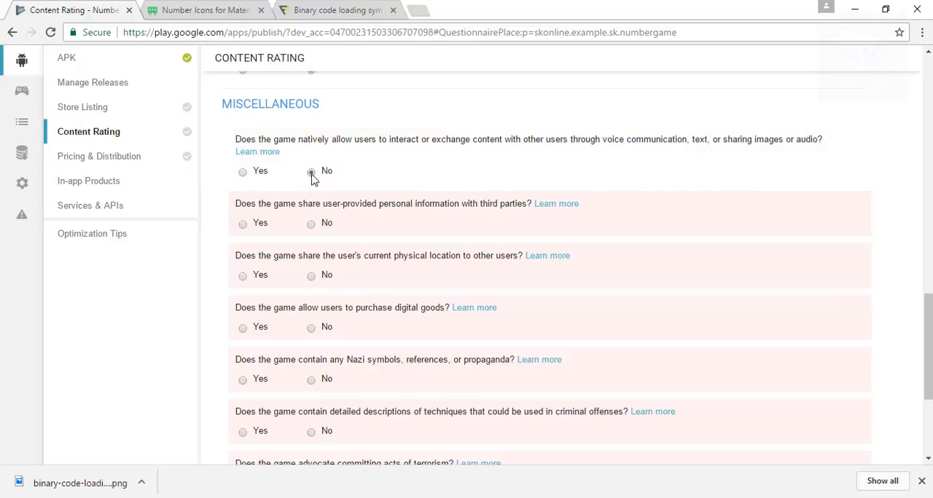
pyautogui.click(313, 227)
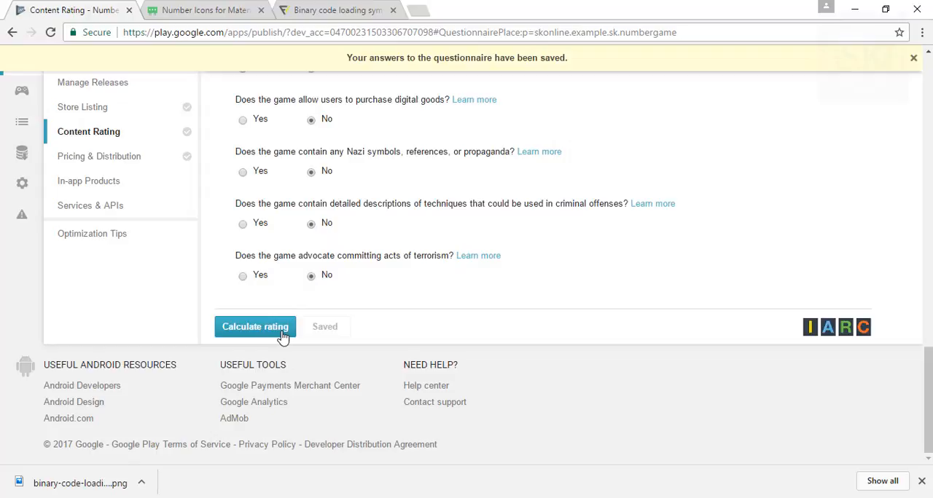
pyautogui.click(283, 335)
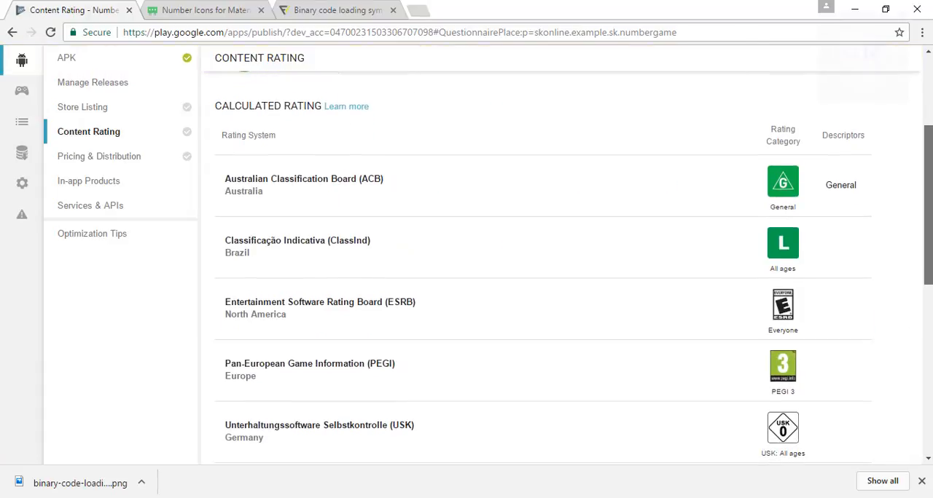
# Review the calculated ratings and apply them to the app.
pyautogui.moveTo(927, 206); pyautogui.dragTo(927, 329)
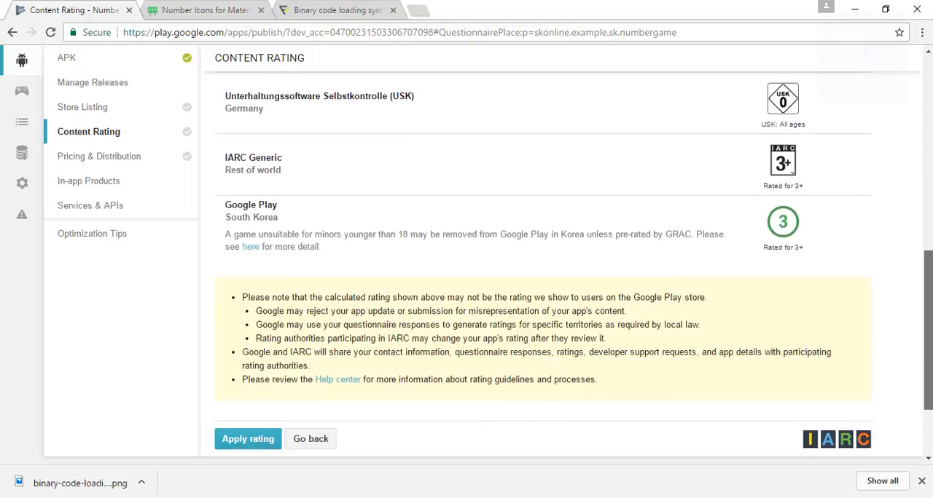
pyautogui.click(248, 439)
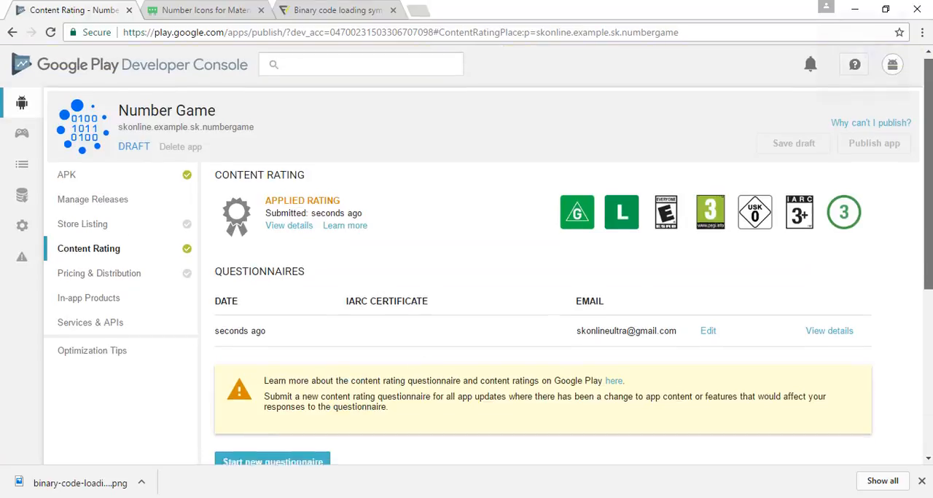
pyautogui.scroll(-3, 488, 255)
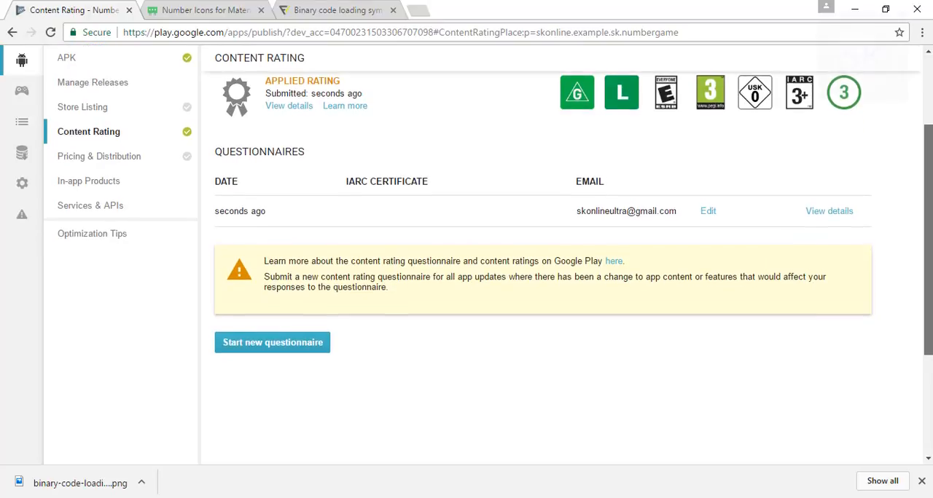
pyautogui.scroll(2, 488, 255)
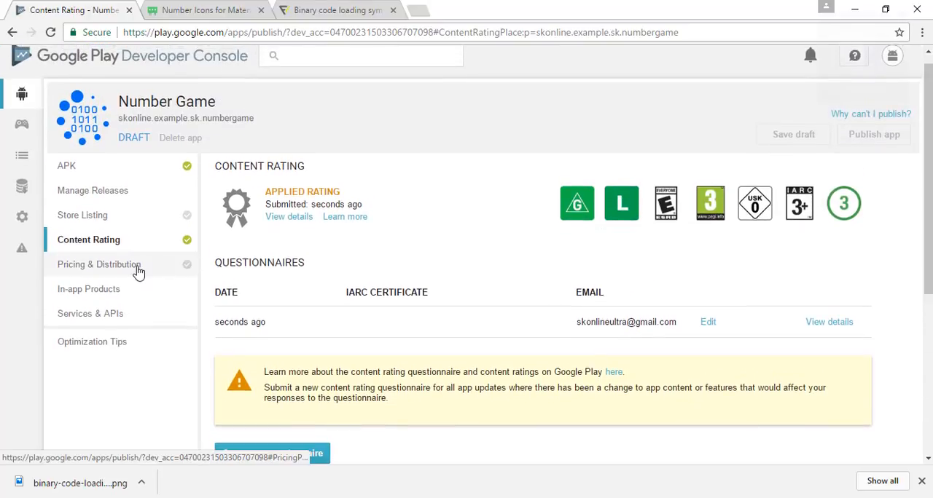
# Open the pricing and distribution settings and review them as far as the user programs section.
pyautogui.click(139, 265)
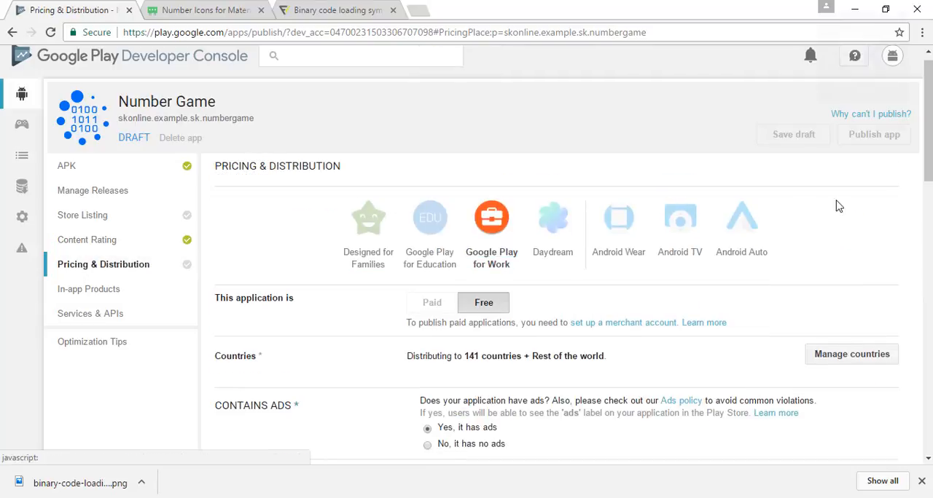
pyautogui.scroll(-2, 467, 292)
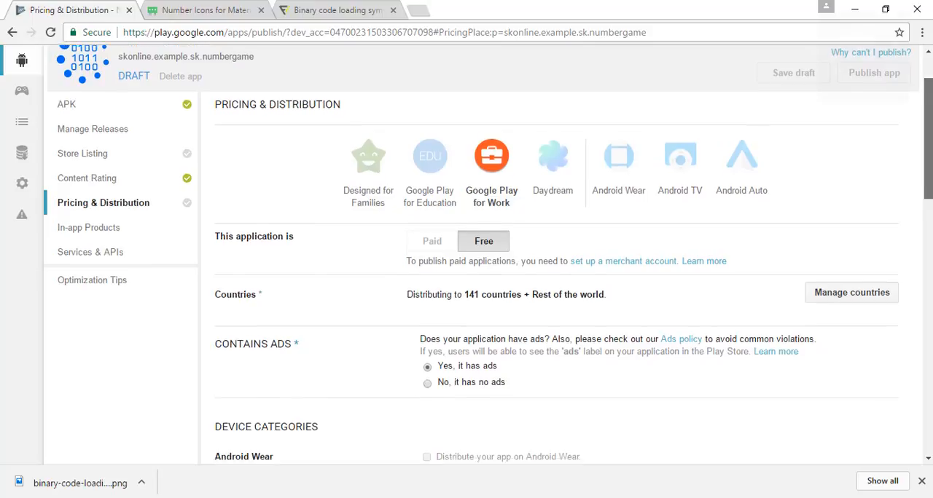
pyautogui.scroll(-1, 466, 292)
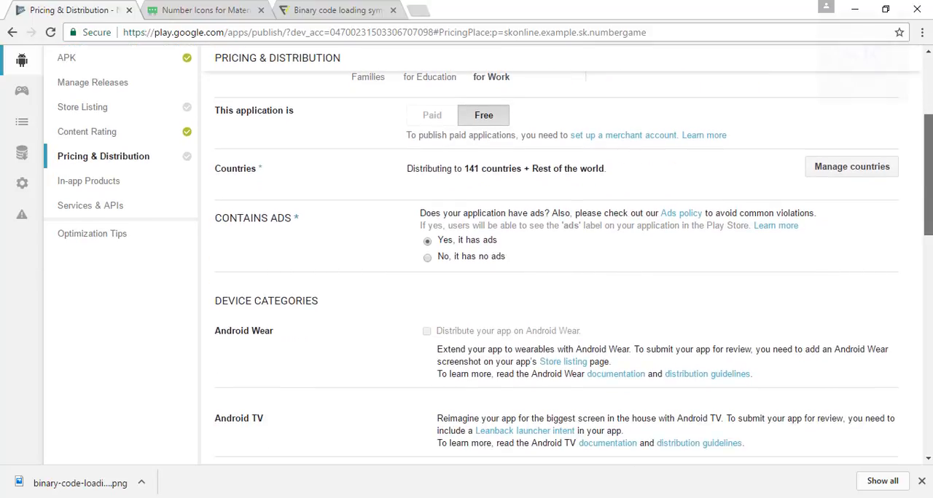
pyautogui.scroll(-1, 554, 263)
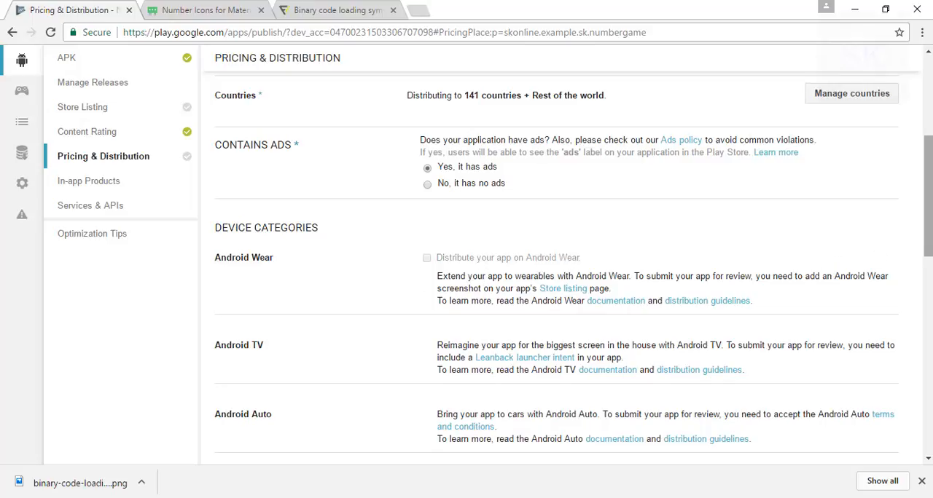
pyautogui.moveTo(929, 196); pyautogui.dragTo(929, 308)
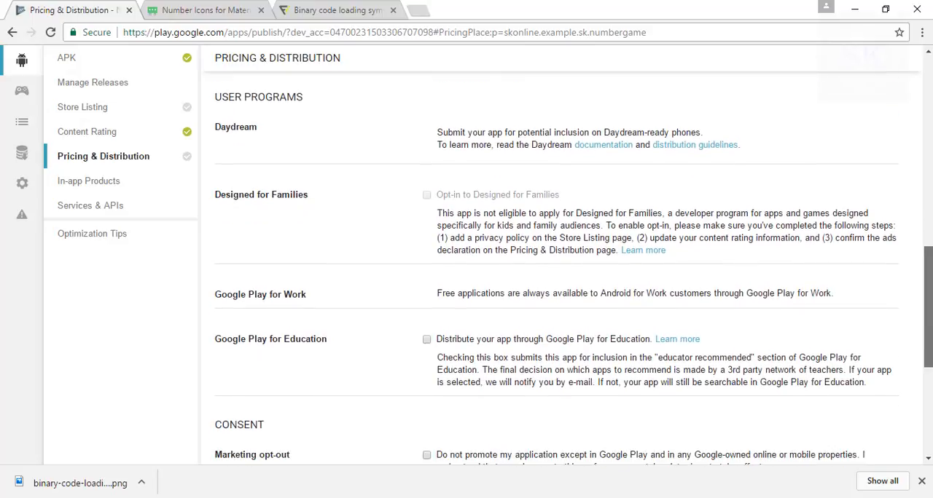
pyautogui.click(427, 340)
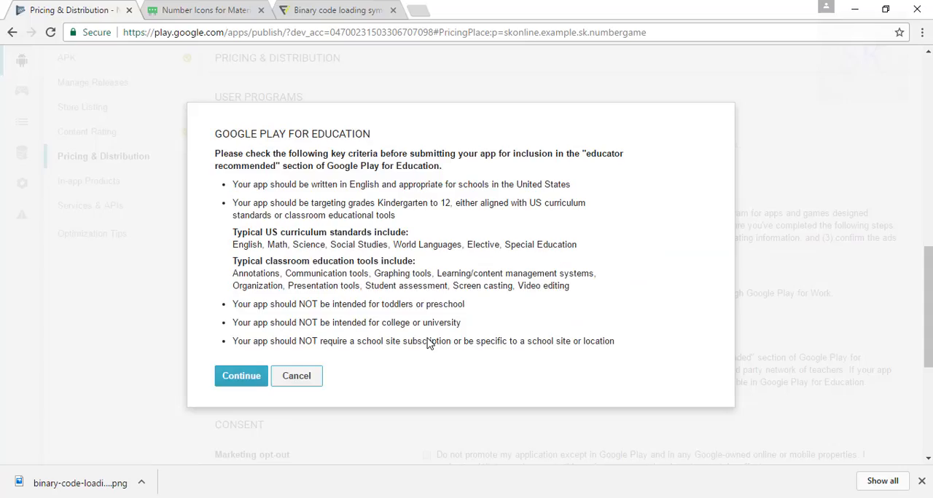
pyautogui.click(242, 377)
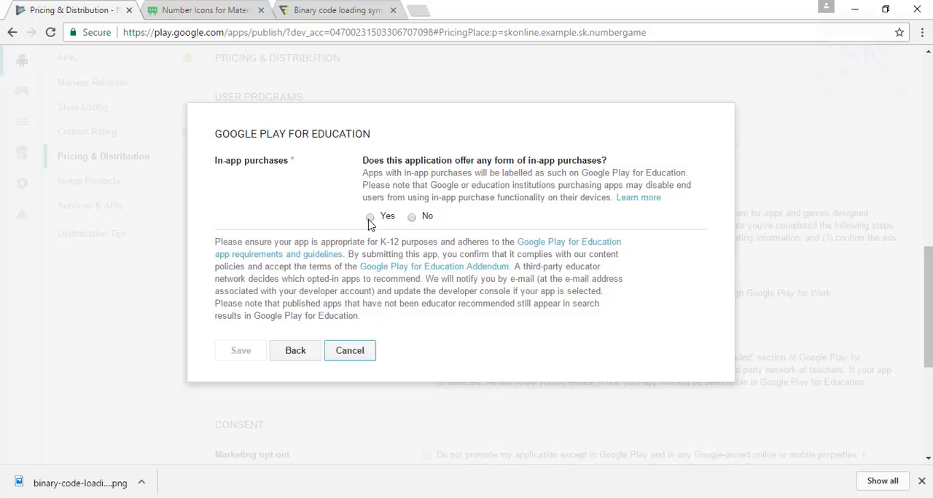
pyautogui.click(345, 352)
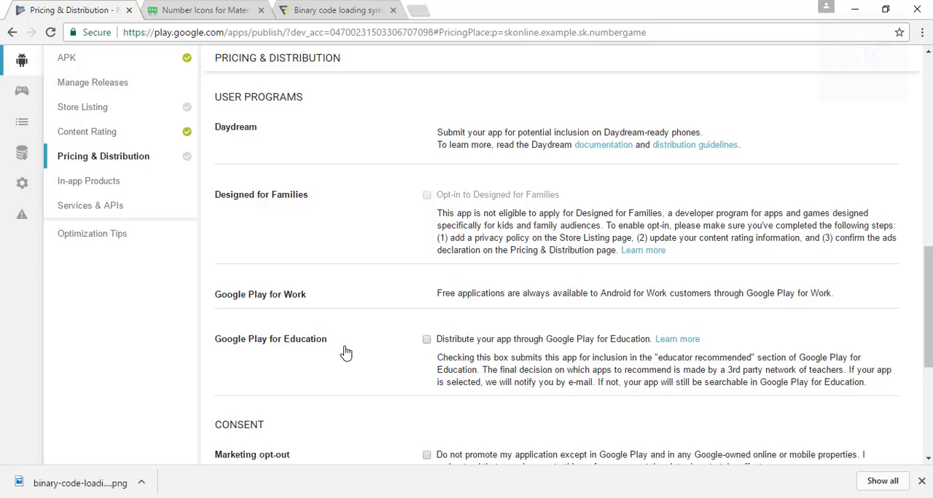
# Confirm that the application meets the Android Content Guidelines and save the pricing and distribution changes as a draft.
pyautogui.moveTo(926, 300); pyautogui.dragTo(926, 349)
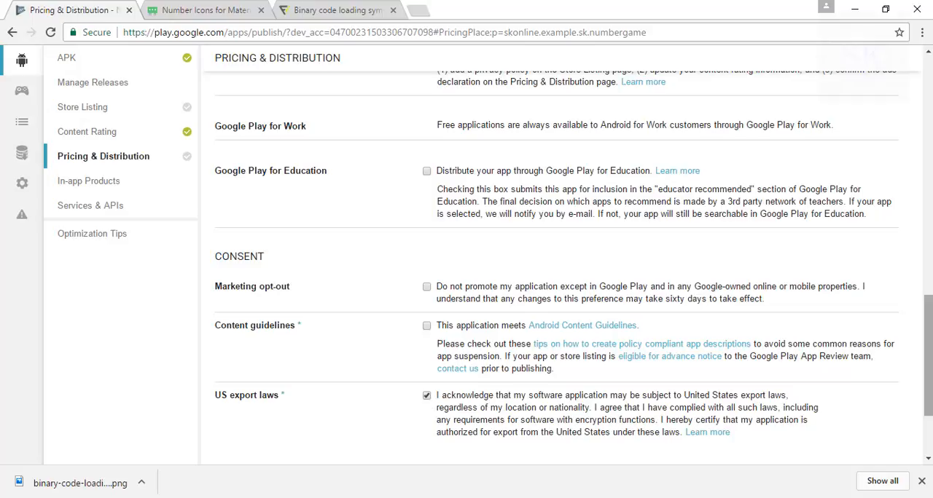
pyautogui.scroll(-2, 928, 357)
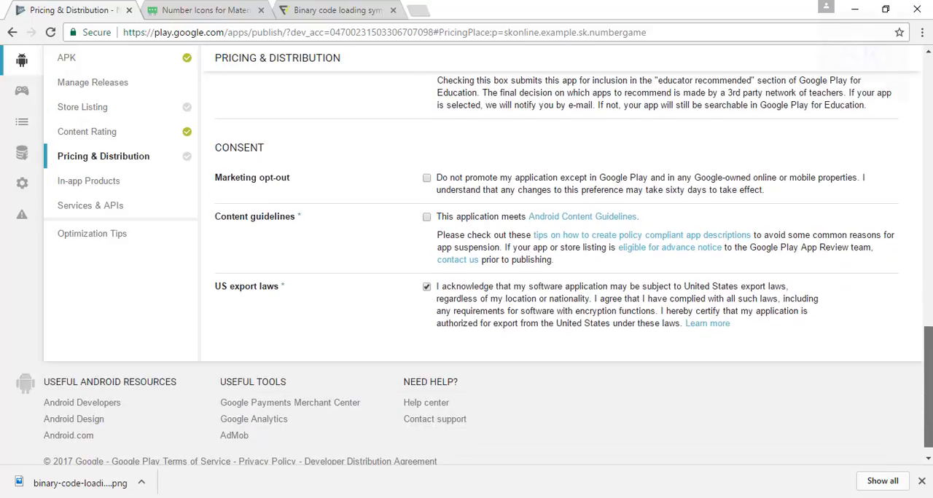
pyautogui.click(427, 218)
pyautogui.moveTo(928, 365); pyautogui.dragTo(927, 95)
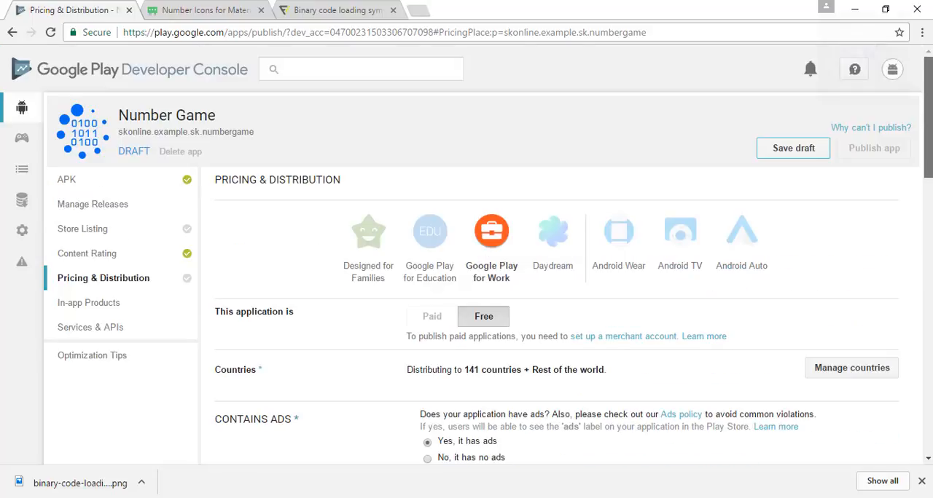
pyautogui.click(793, 149)
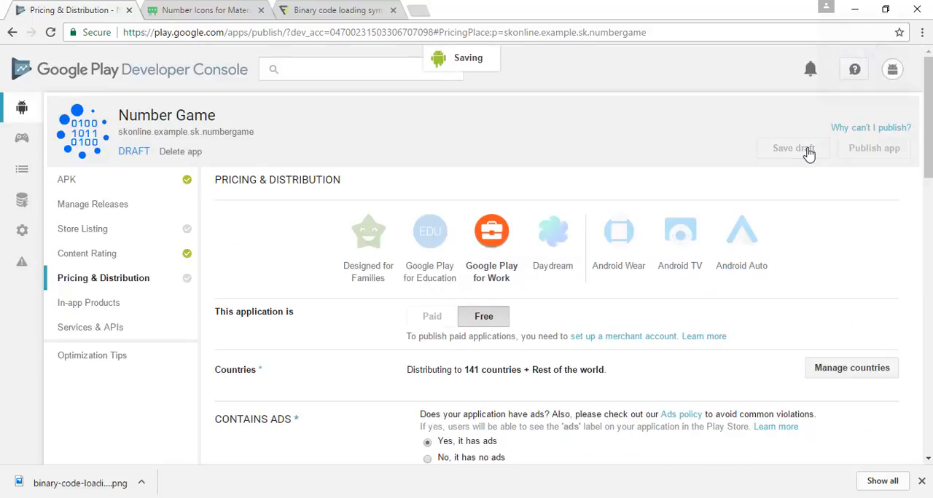
# Open the store listing, check why the app cannot be published, and go to its phone screenshots and graphics.
pyautogui.click(178, 237)
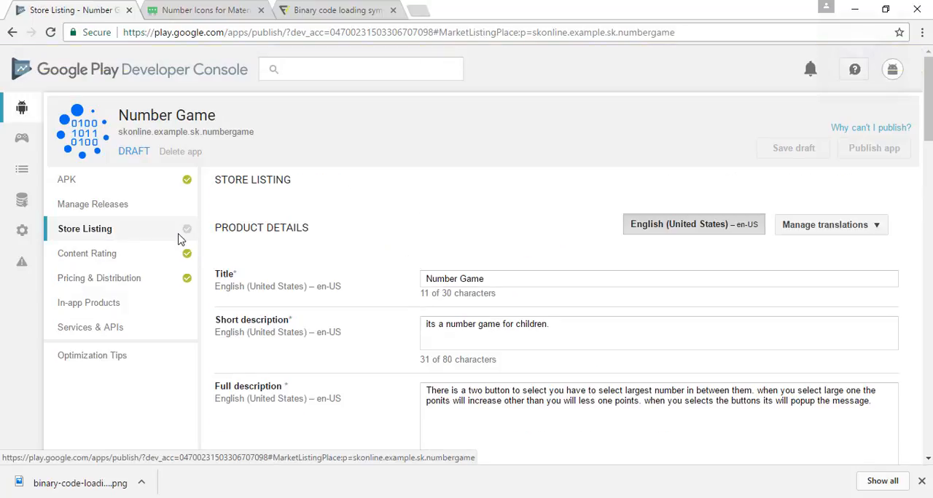
pyautogui.moveTo(929, 96)
pyautogui.mouseDown()
pyautogui.moveTo(928, 201)
pyautogui.moveTo(928, 98)
pyautogui.mouseUp()
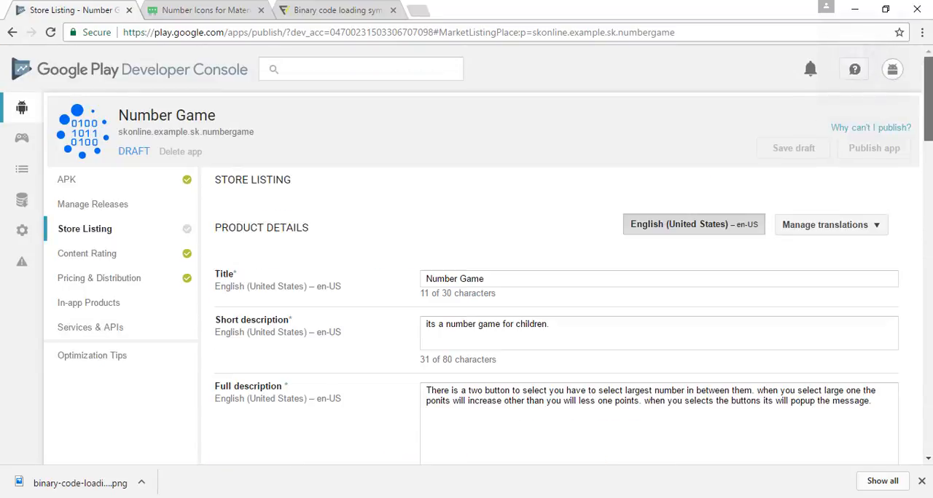
pyautogui.click(882, 135)
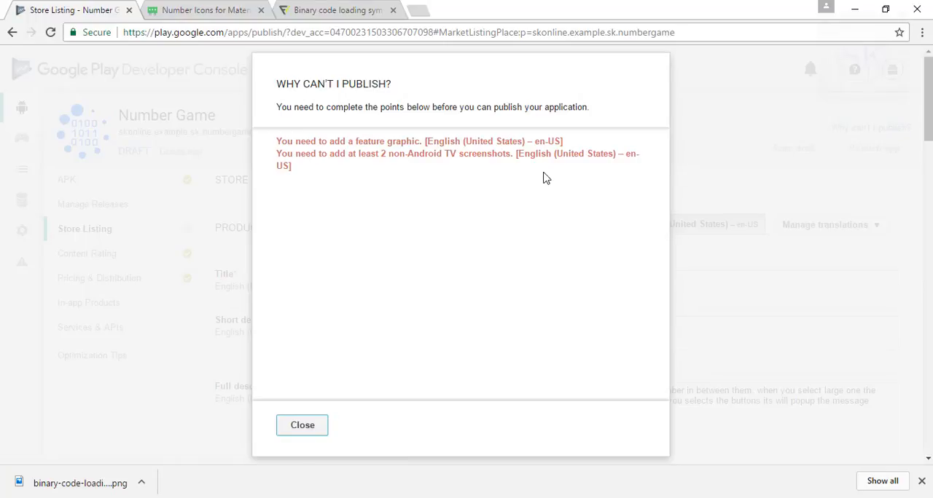
pyautogui.click(316, 428)
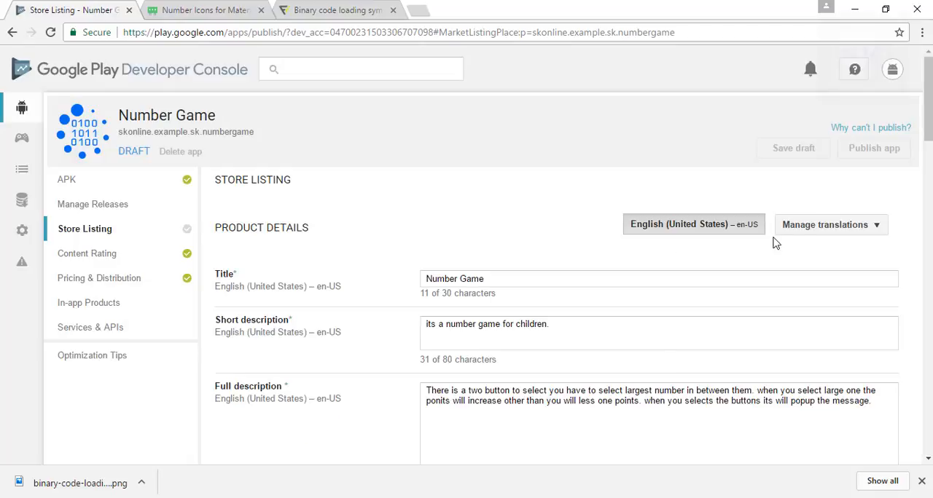
pyautogui.scroll(-10, 554, 291)
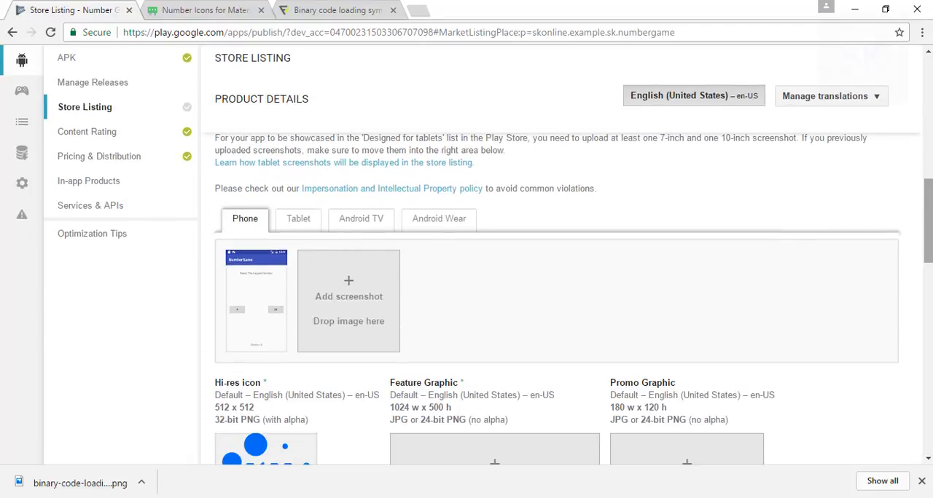
# Check the missing graphics in the store listing, and search the web for "android add features grapic" in the icon site's tab.
pyautogui.scroll(-3, 554, 298)
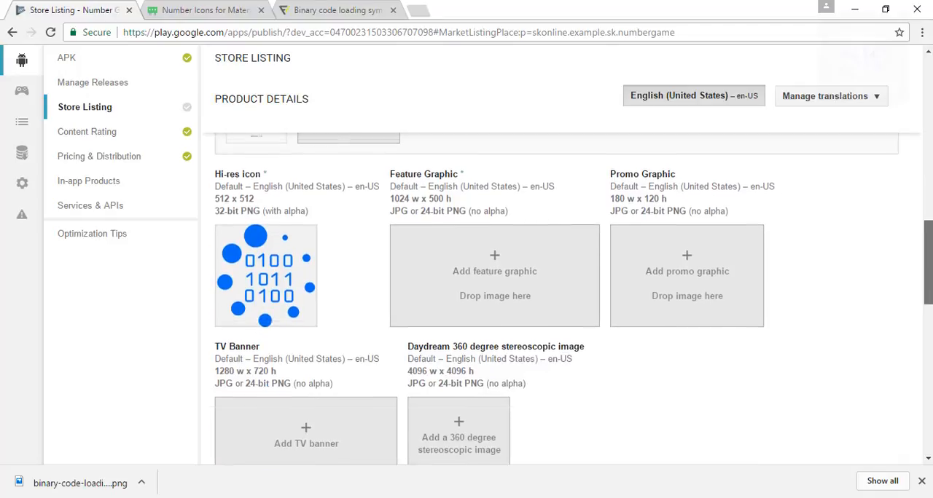
pyautogui.scroll(-1, 574, 299)
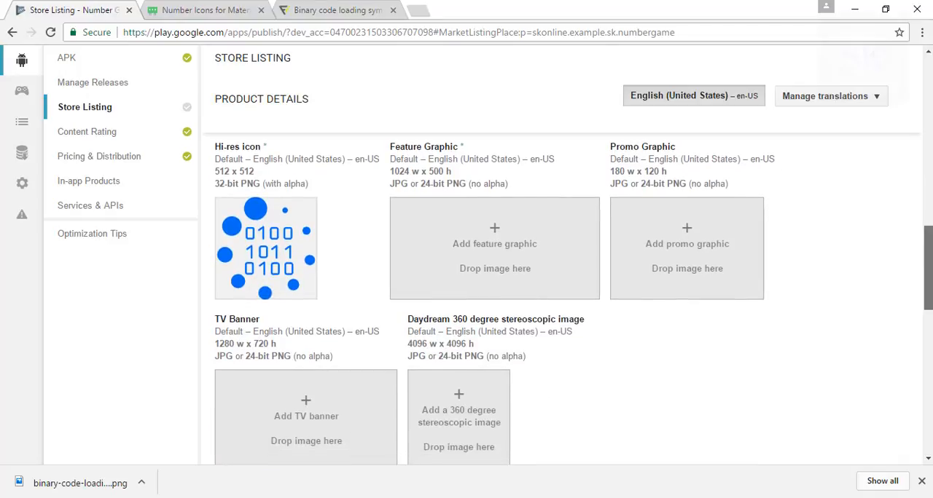
pyautogui.scroll(-2, 553, 299)
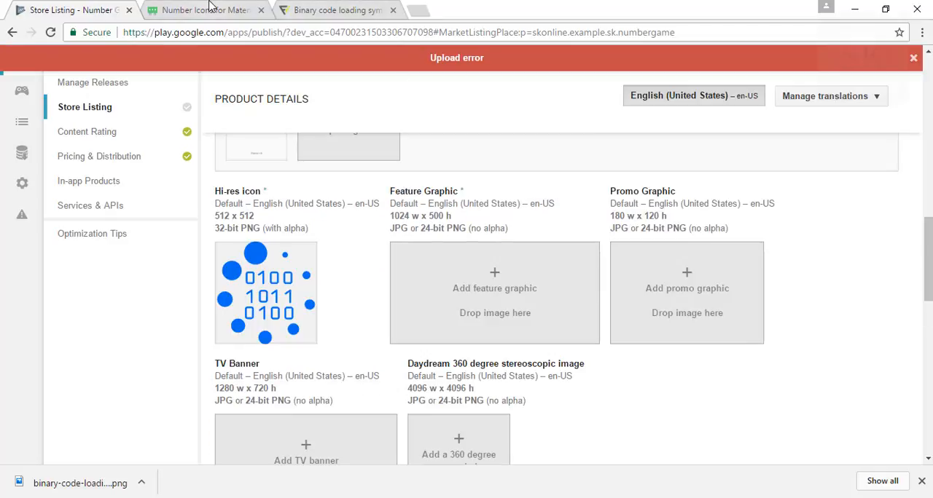
pyautogui.click(211, 12)
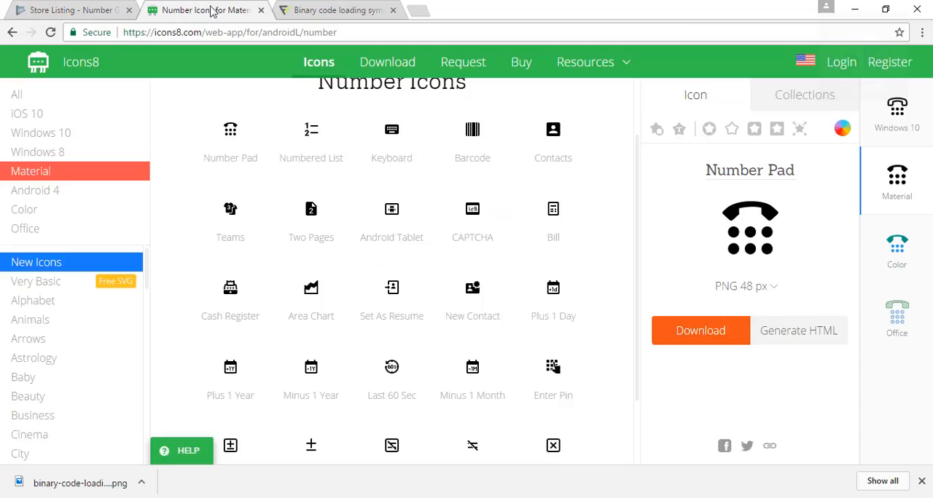
pyautogui.click(223, 32)
pyautogui.write('a')
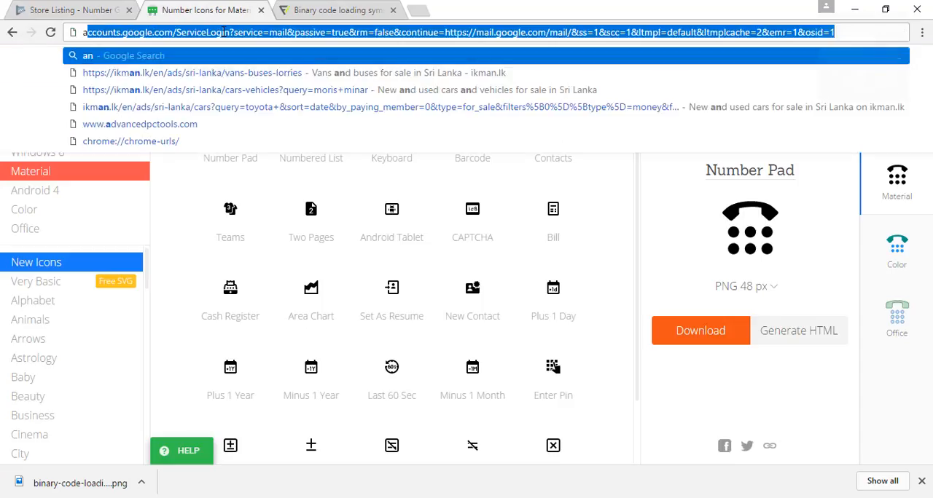
pyautogui.write('ndroid ')
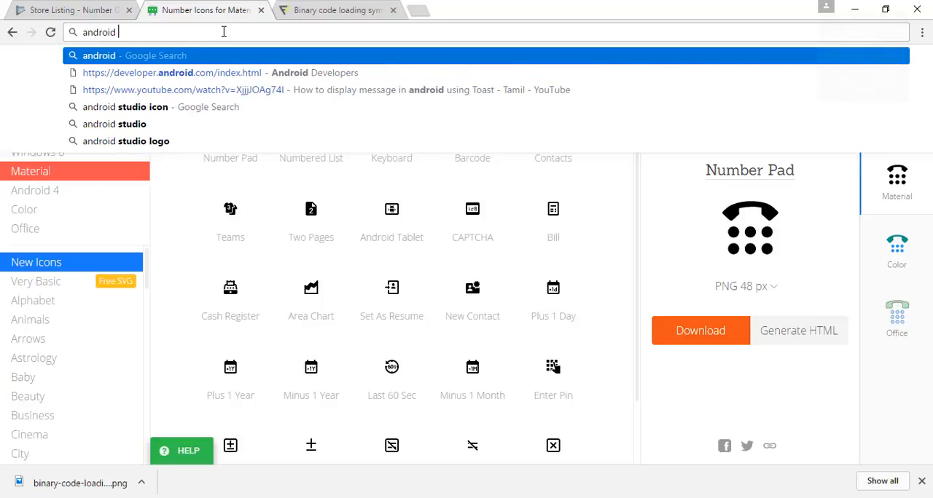
pyautogui.write('add ')
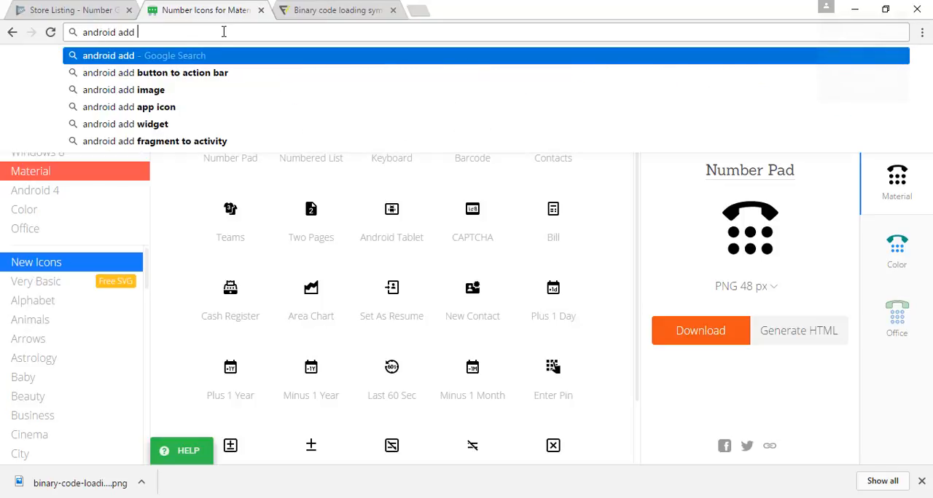
pyautogui.write('fea')
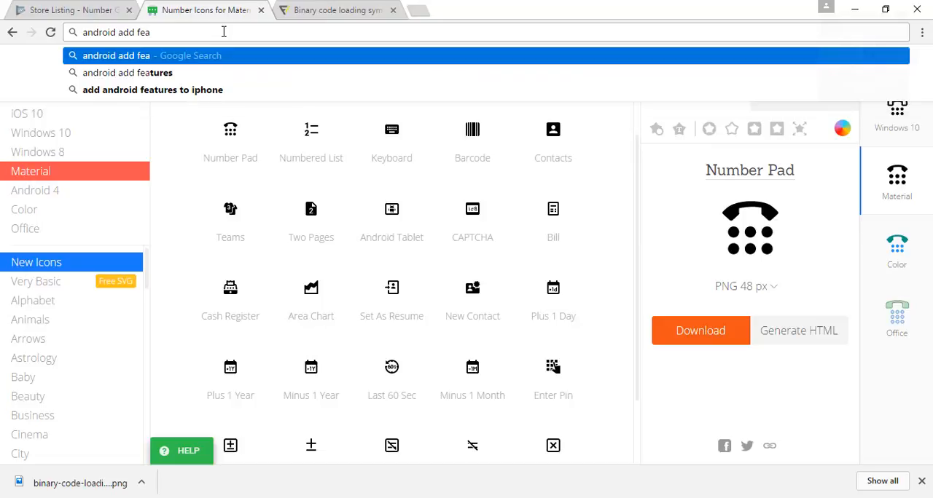
pyautogui.write('tures')
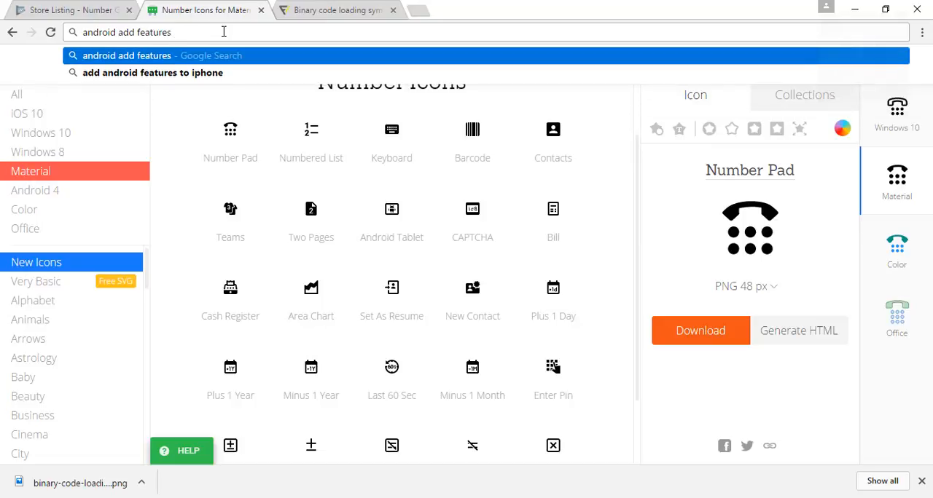
pyautogui.write(' gra')
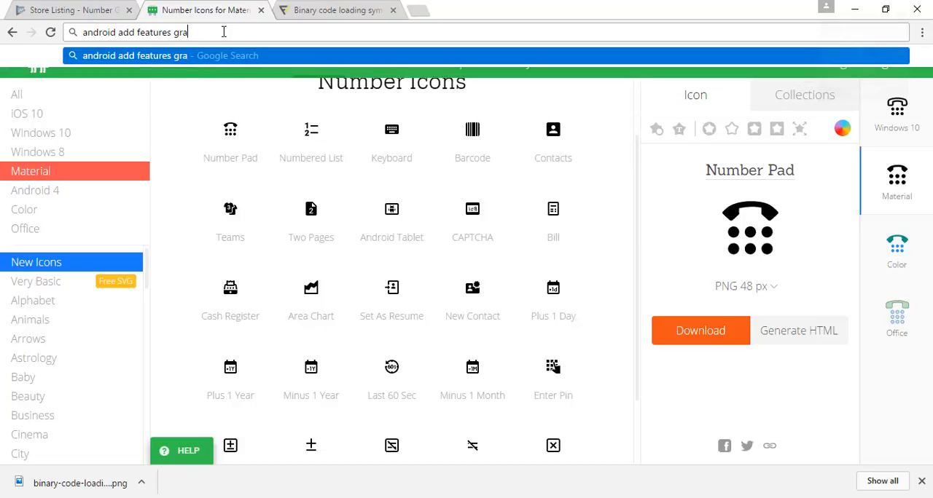
pyautogui.write('pic')
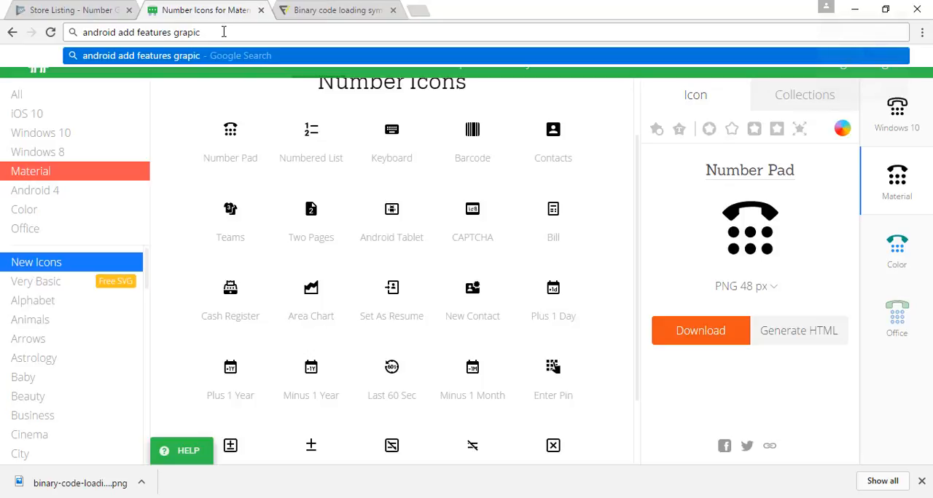
pyautogui.press('Return')
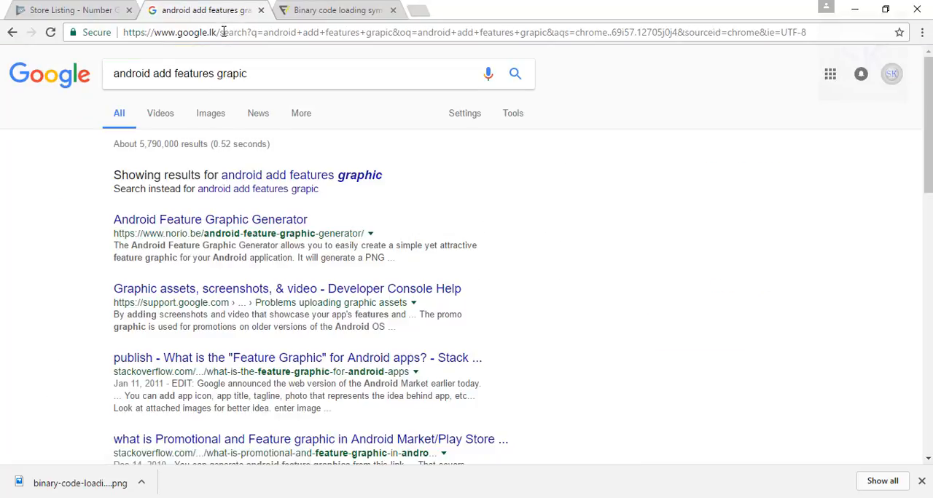
# Use the corrected spelling, find the 1024 × 500 Cheddar for Android image in the image results, and save it as feature-graphic PNG in Downloads.
pyautogui.click(370, 177)
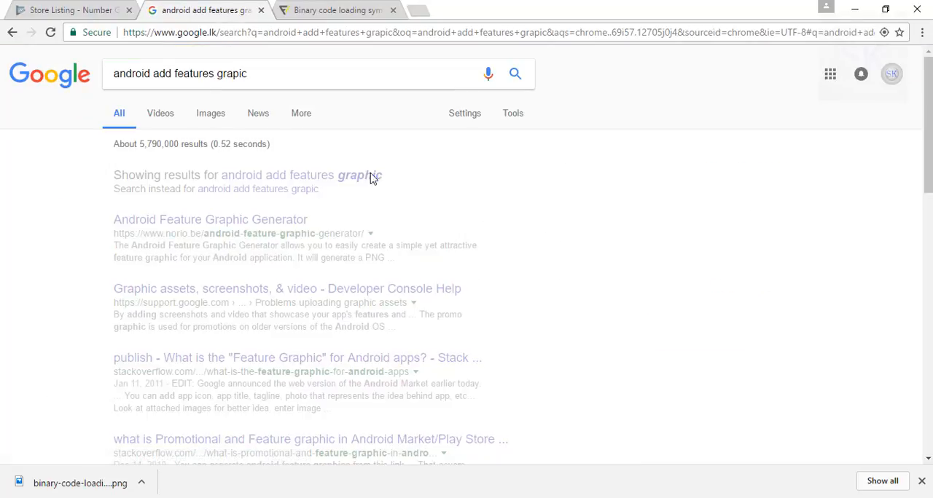
pyautogui.click(212, 115)
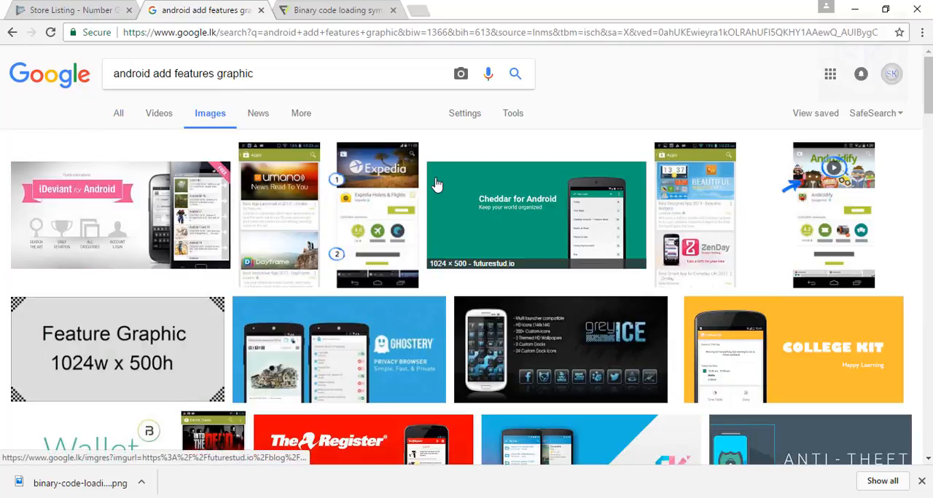
pyautogui.click(435, 184)
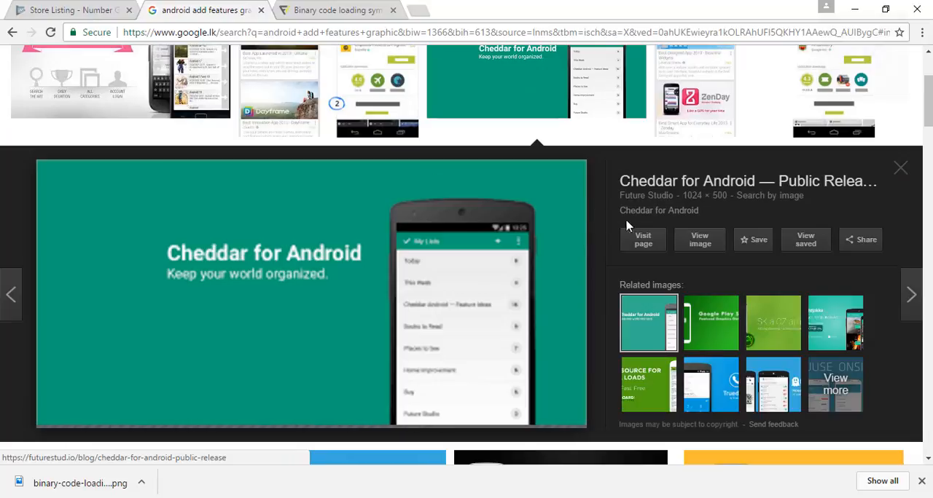
pyautogui.click(711, 244)
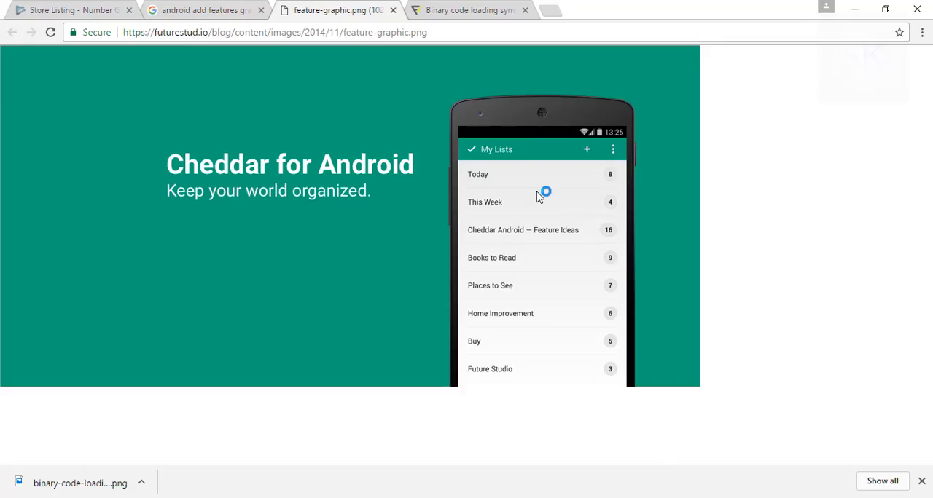
pyautogui.rightClick(390, 153)
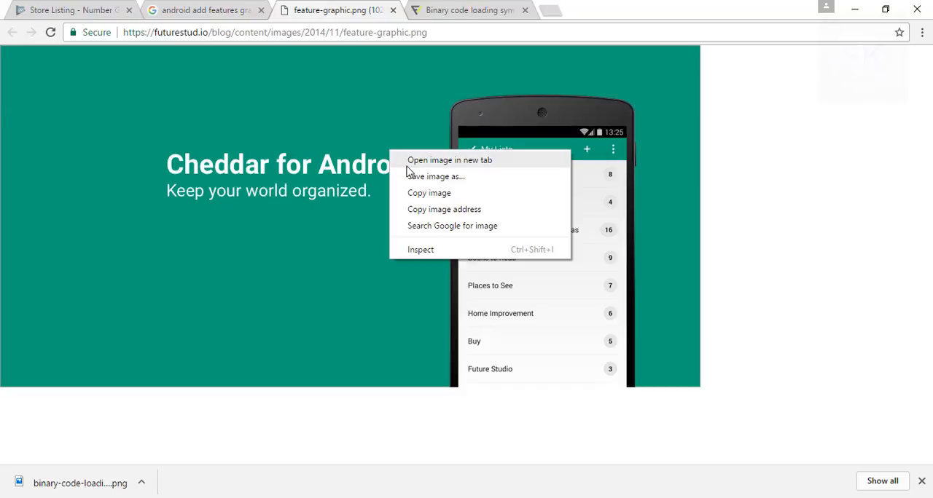
pyautogui.click(411, 175)
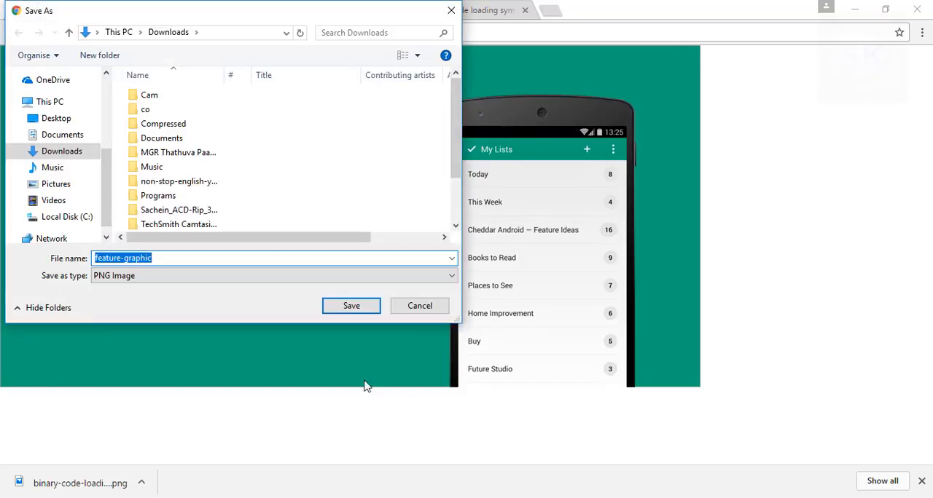
pyautogui.click(374, 307)
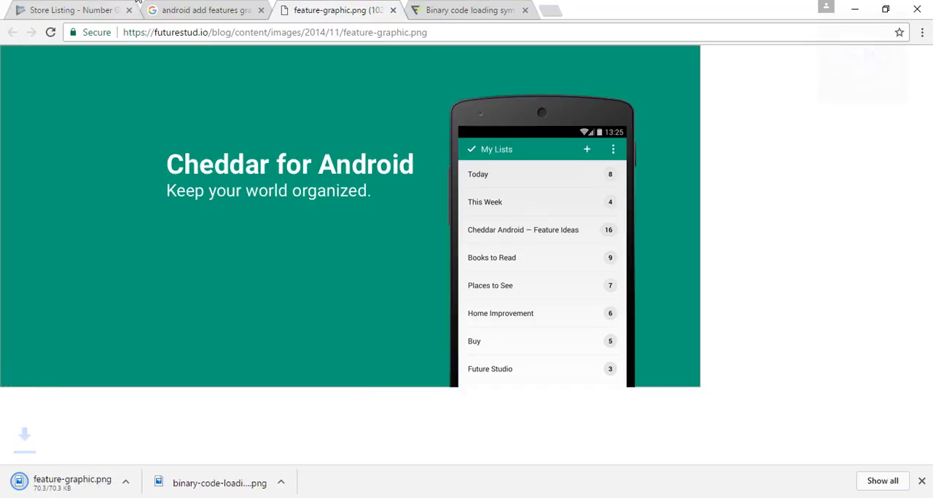
# Upload feature-graphic.png as the store listing's feature graphic and save the listing as a draft.
pyautogui.click(87, 8)
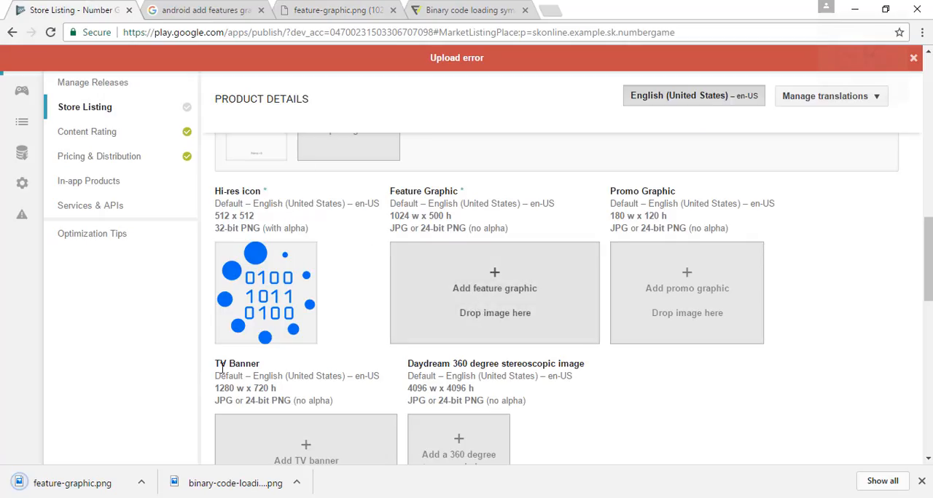
pyautogui.moveTo(107, 486); pyautogui.dragTo(480, 315)
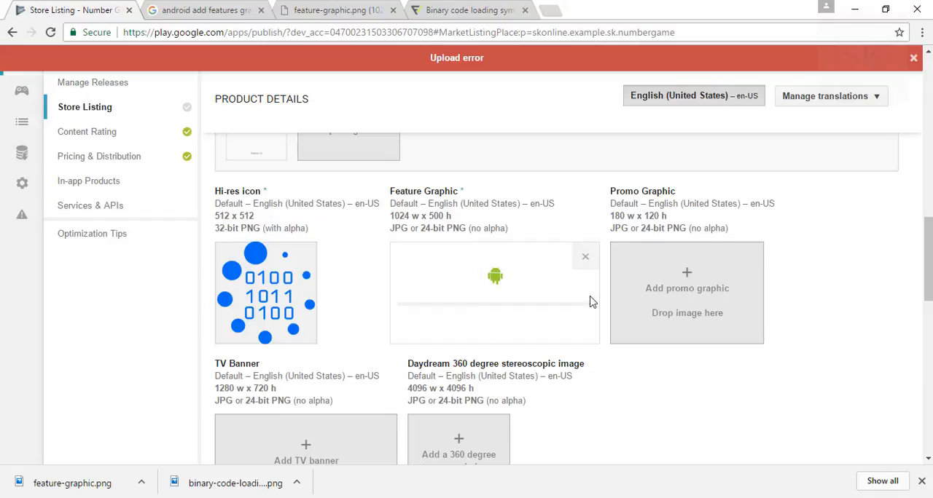
pyautogui.scroll(-3, 554, 291)
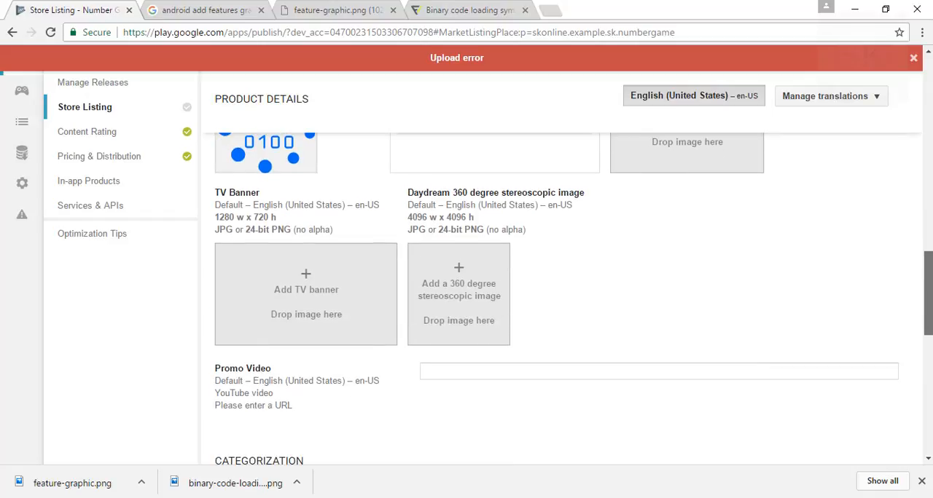
pyautogui.scroll(2, 554, 292)
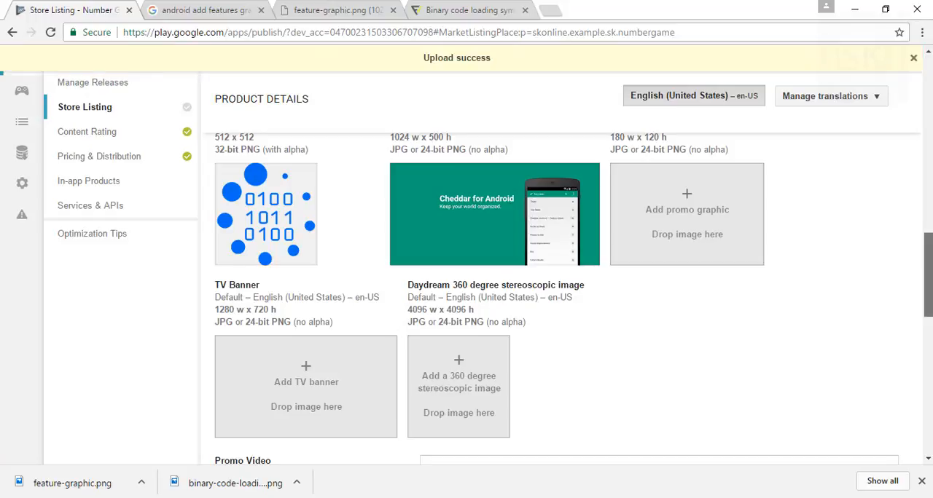
pyautogui.scroll(8, 553, 299)
pyautogui.scroll(3, 851, 148)
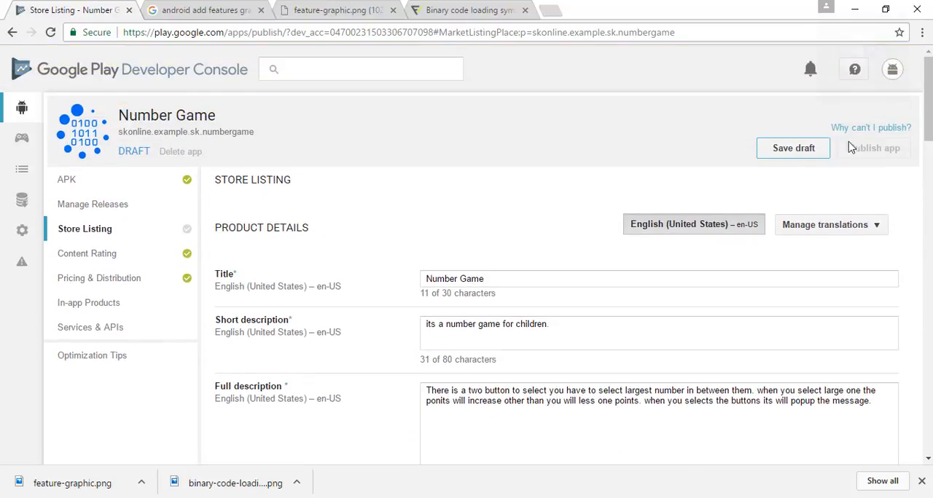
pyautogui.click(806, 154)
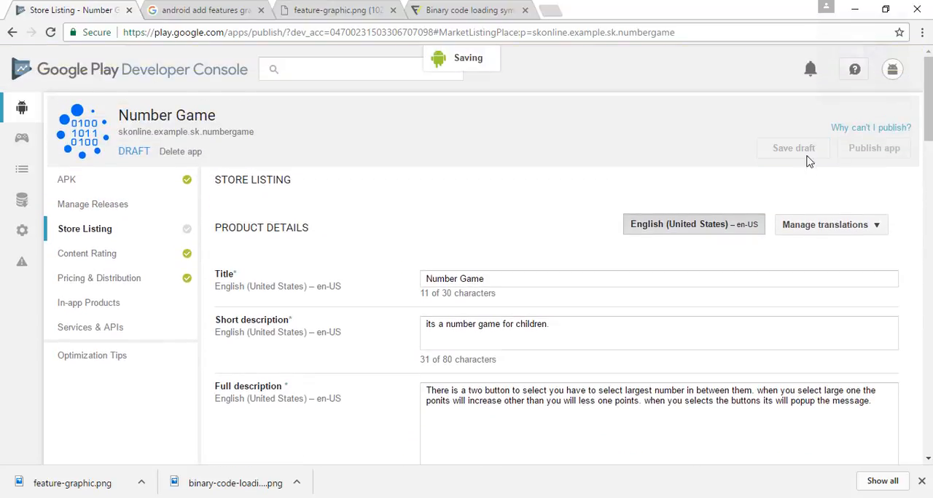
# Check why the app still cannot be published, and browse the computer's files for a TV banner image.
pyautogui.click(901, 129)
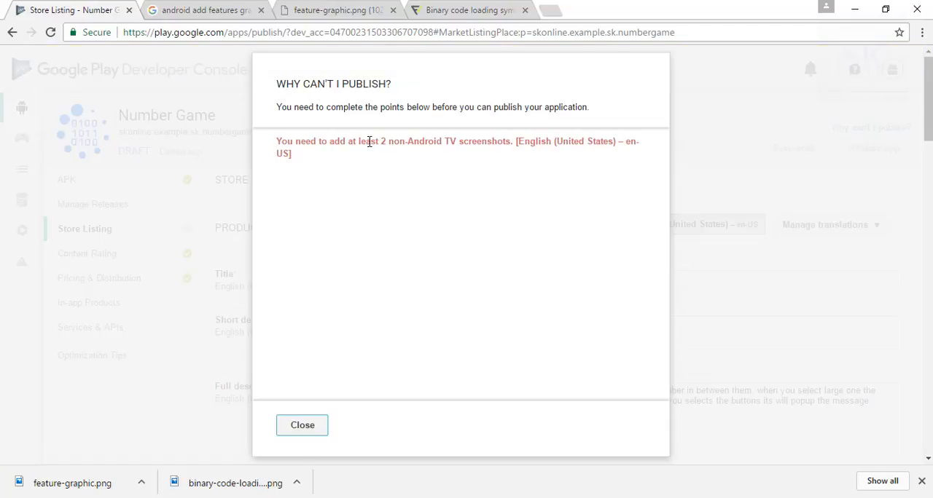
pyautogui.click(301, 426)
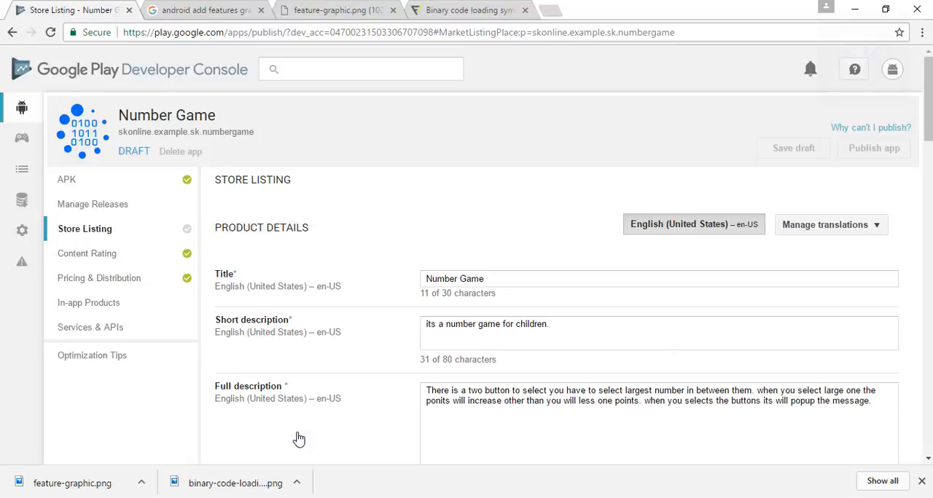
pyautogui.scroll(-10, 557, 292)
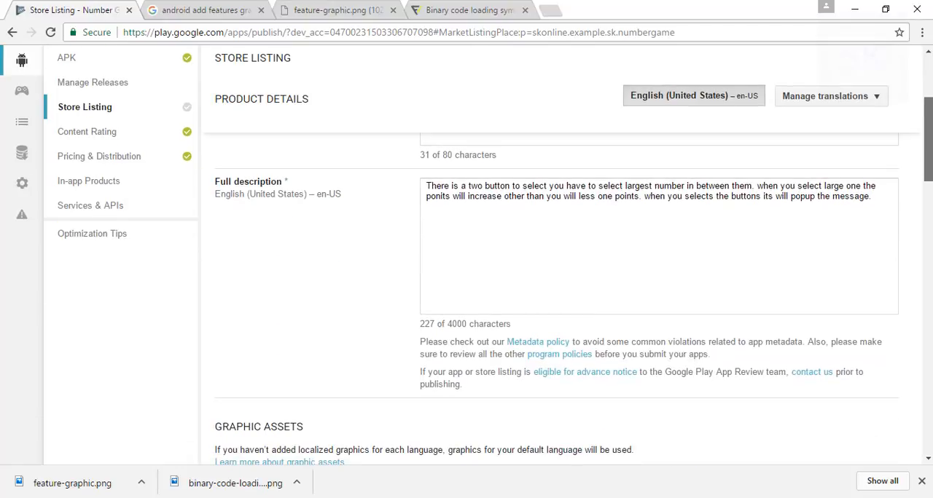
pyautogui.scroll(-3, 557, 291)
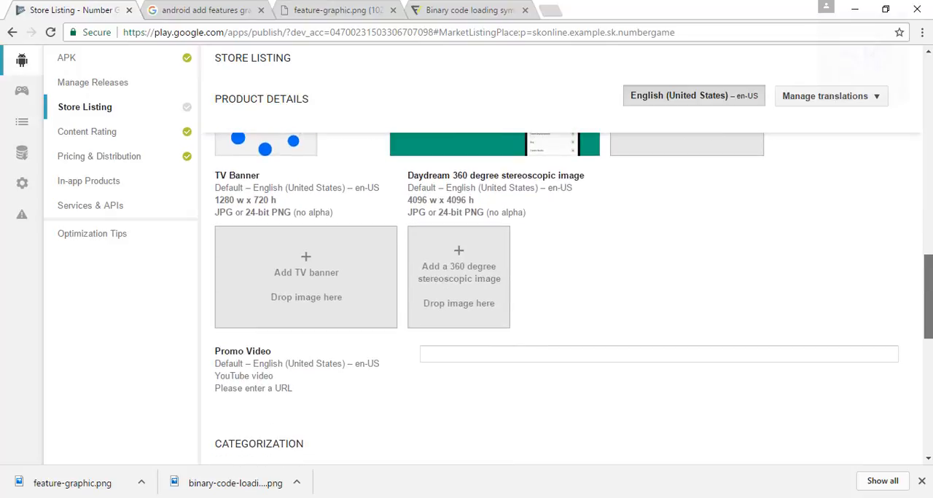
pyautogui.scroll(-1, 927, 291)
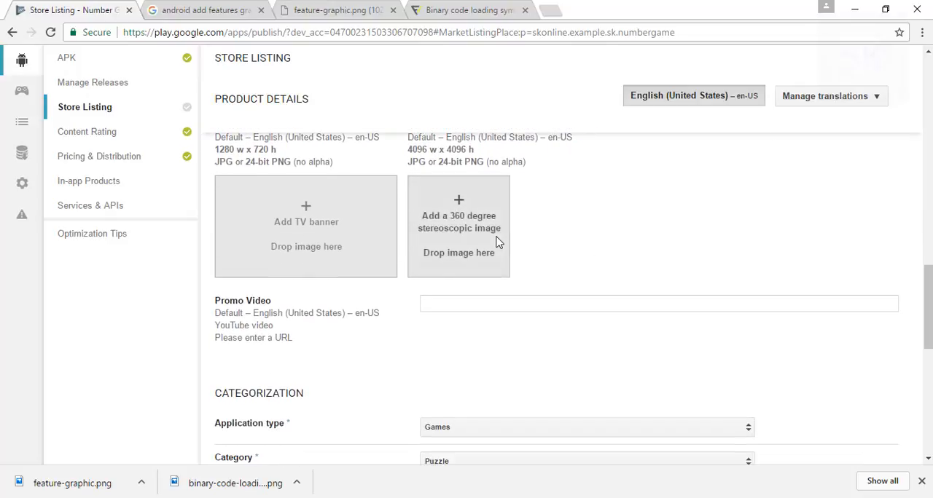
pyautogui.click(360, 228)
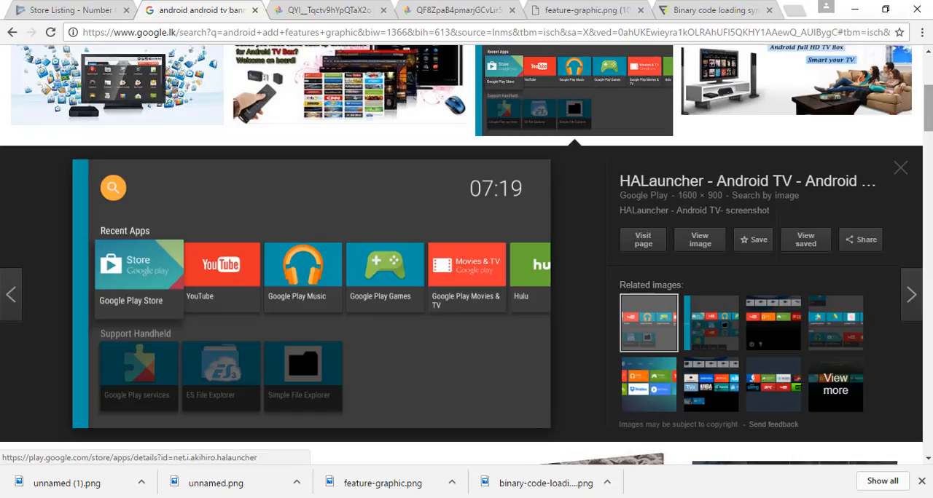
pyautogui.scroll(3, 409, 218)
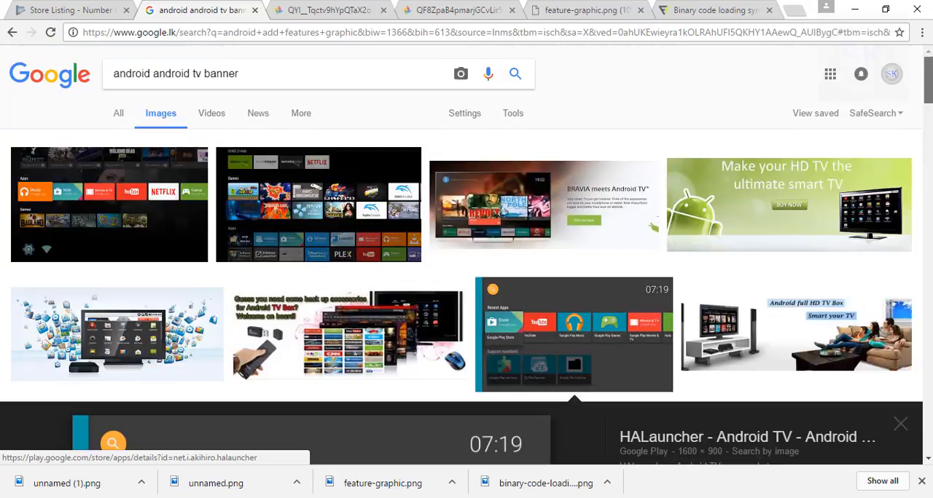
# Refine the image search to "android android tv banner 1280*720".
pyautogui.click(365, 84)
pyautogui.write('12')
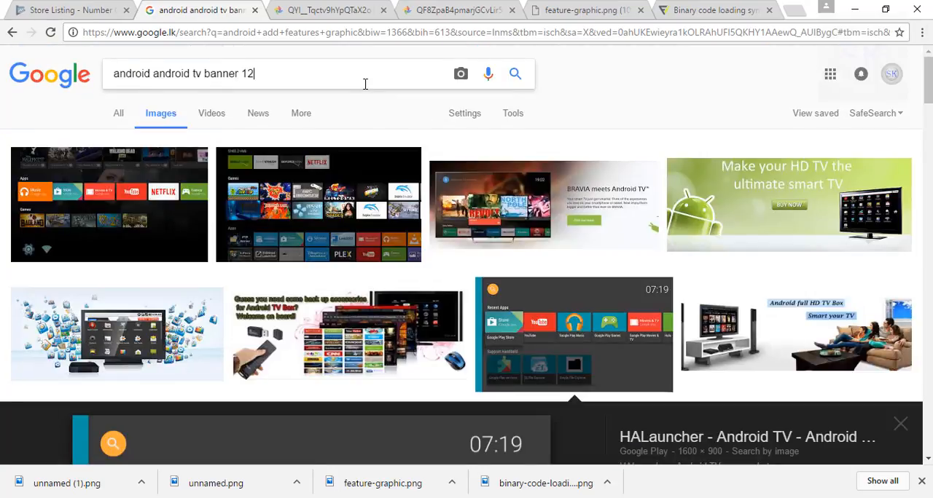
pyautogui.write('80')
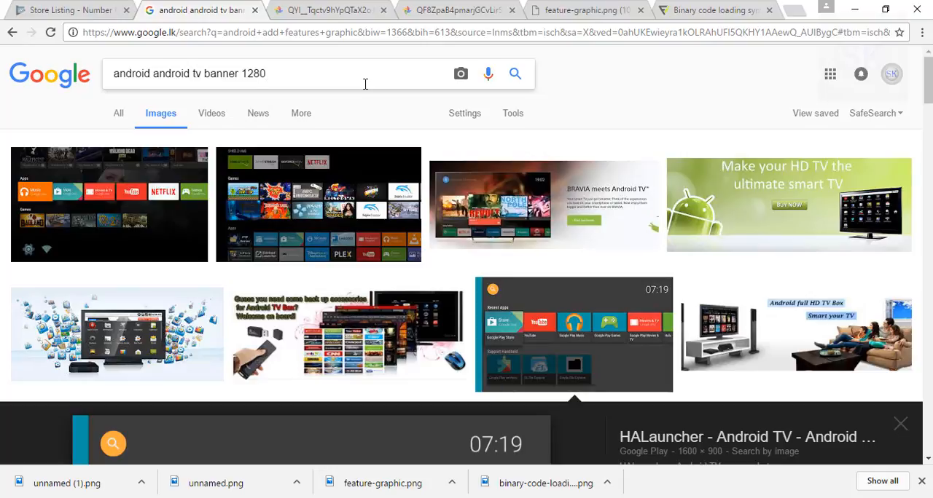
pyautogui.write('*720')
pyautogui.press('Return')
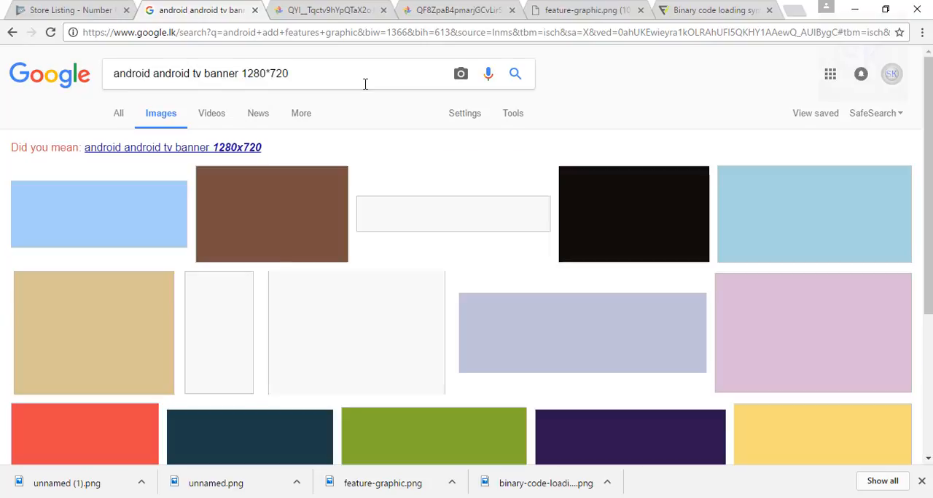
# Use the corrected search spelling, open the 1280 × 720 Philips Android TV image at full size, and save it as a JPEG in Downloads.
pyautogui.click(246, 148)
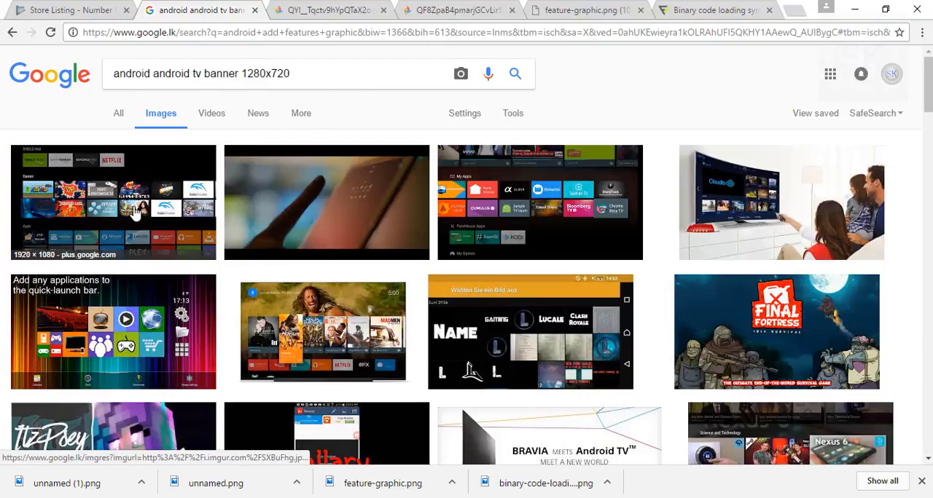
pyautogui.click(296, 186)
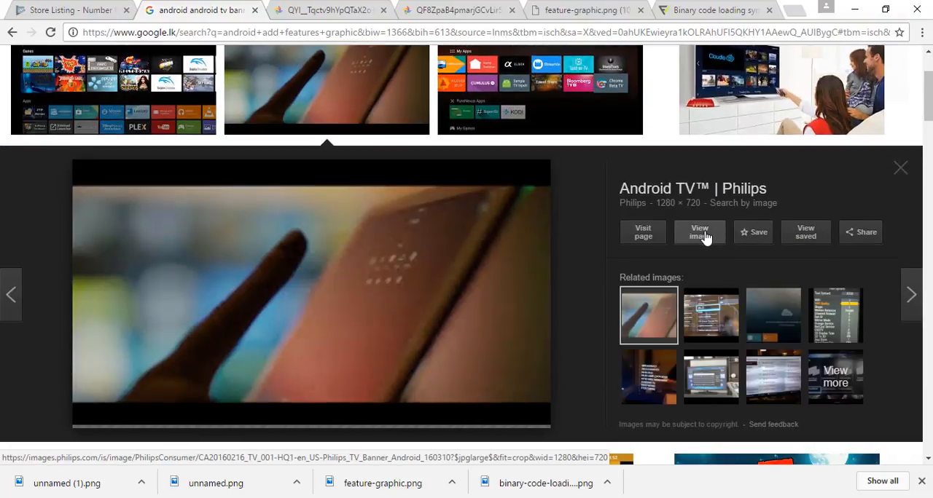
pyautogui.click(699, 232)
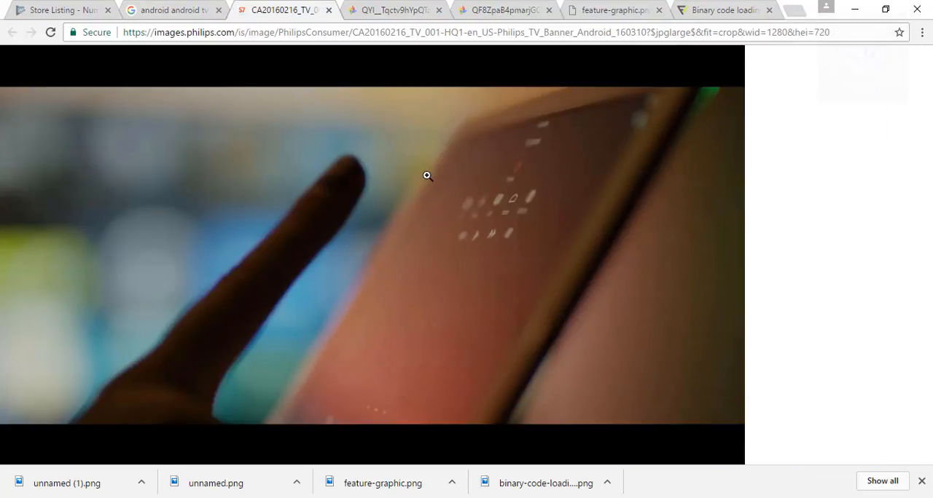
pyautogui.rightClick(427, 176)
pyautogui.click(459, 221)
pyautogui.rightClick(435, 183)
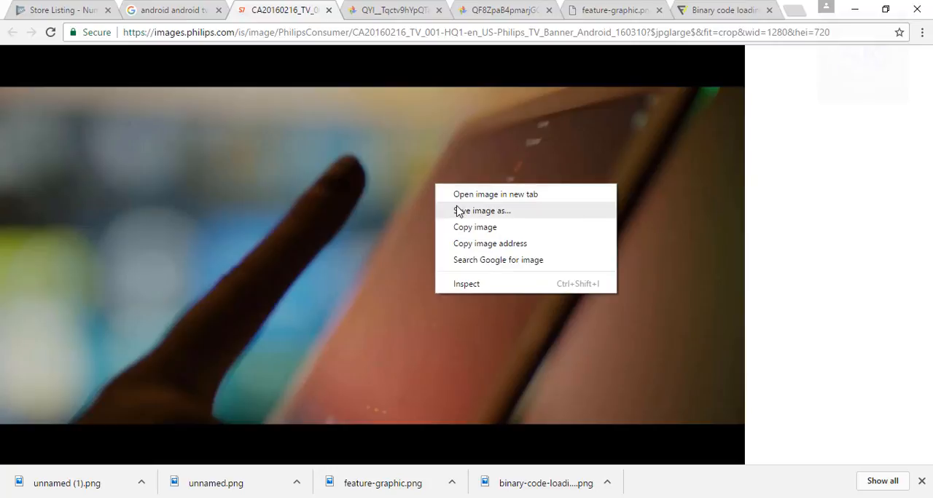
pyautogui.click(458, 211)
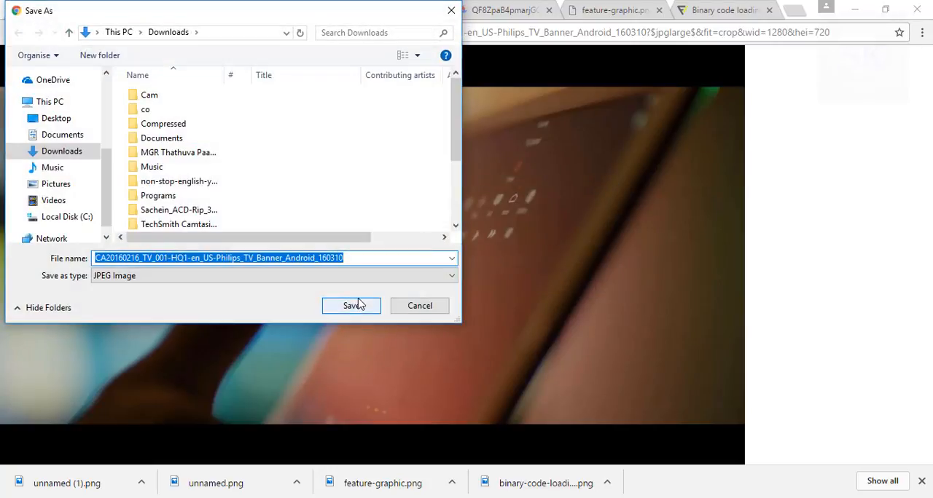
pyautogui.click(356, 305)
# Upload the downloaded Philips JPEG as the store listing's TV banner and save the listing as a draft.
pyautogui.click(64, 11)
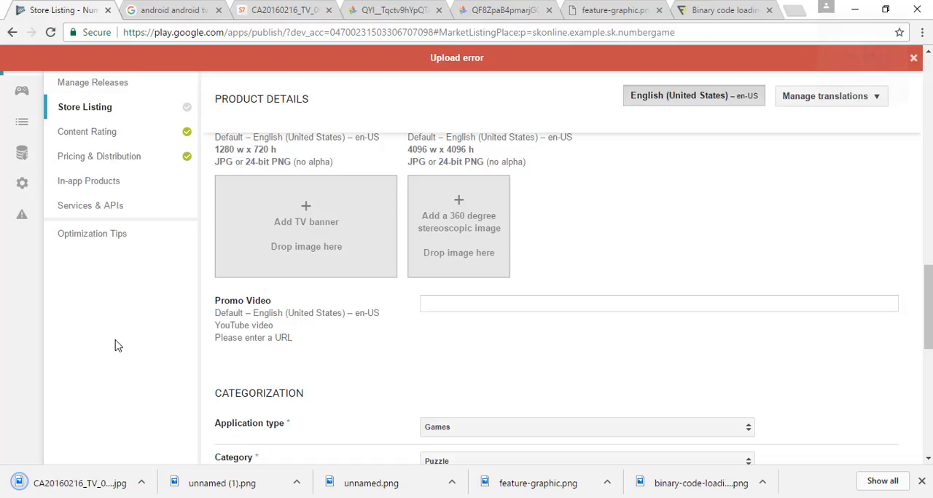
pyautogui.moveTo(81, 484); pyautogui.dragTo(306, 270)
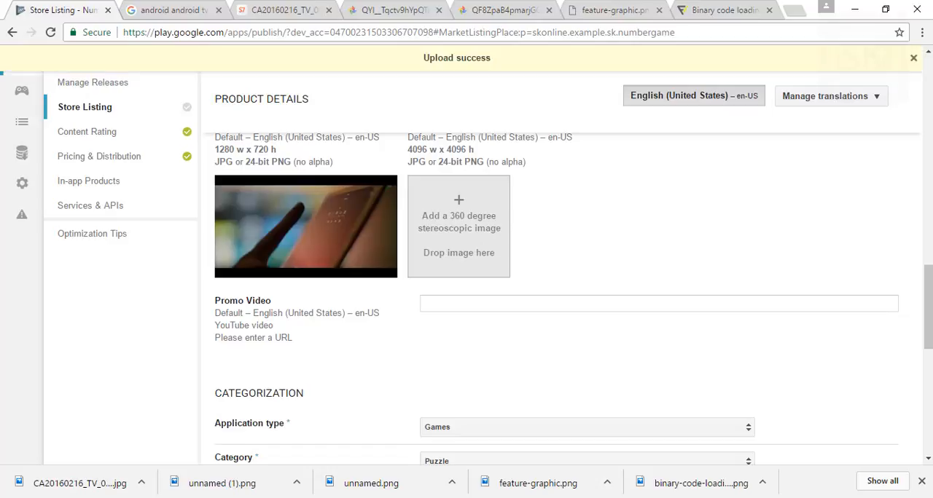
pyautogui.moveTo(928, 323); pyautogui.dragTo(927, 122)
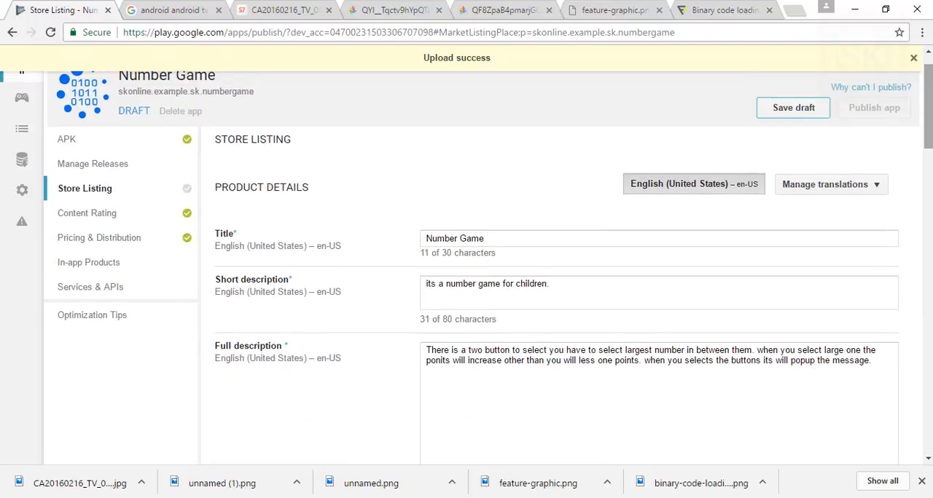
pyautogui.click(823, 117)
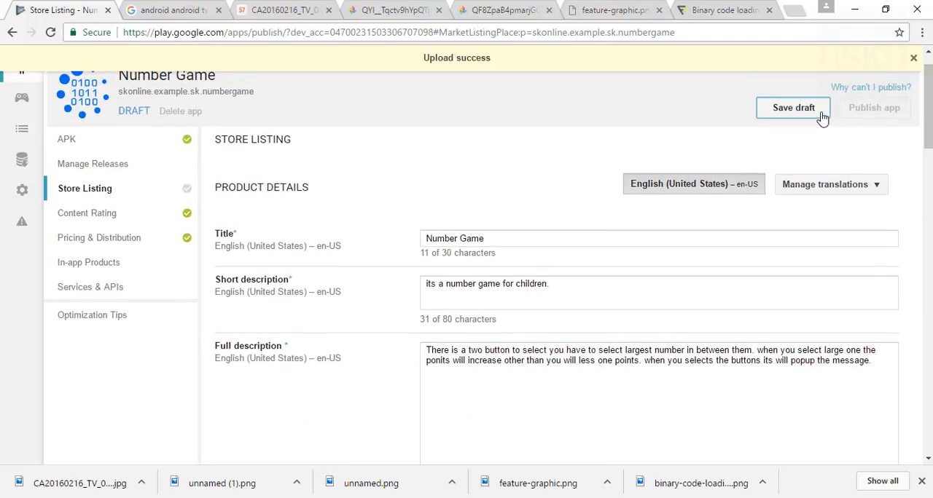
pyautogui.click(879, 93)
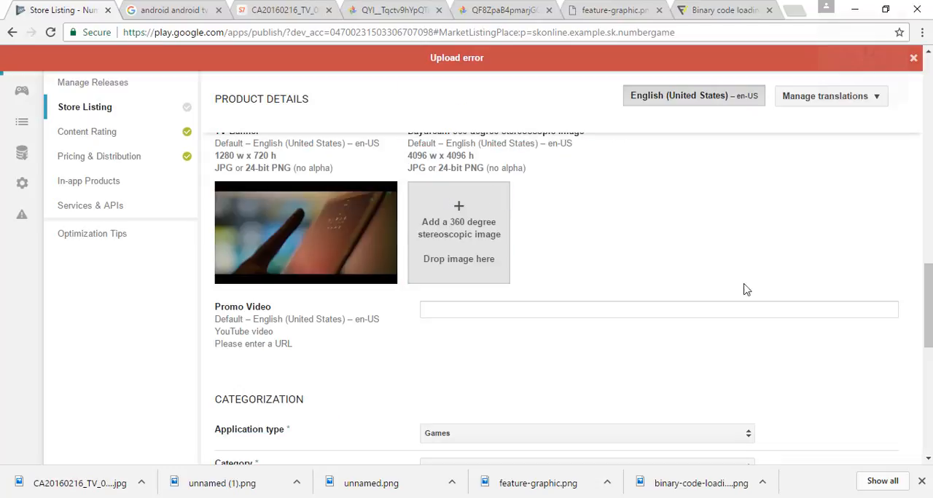
pyautogui.scroll(-7, 561, 268)
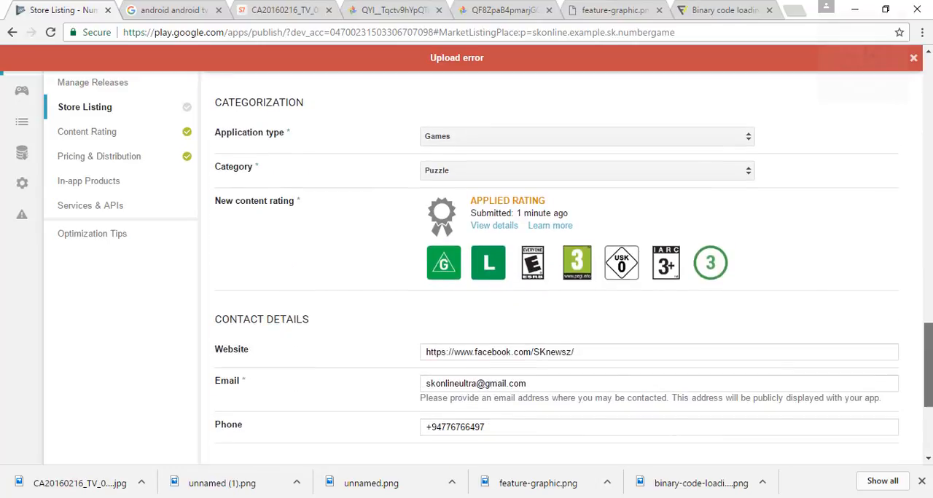
pyautogui.scroll(10, 561, 292)
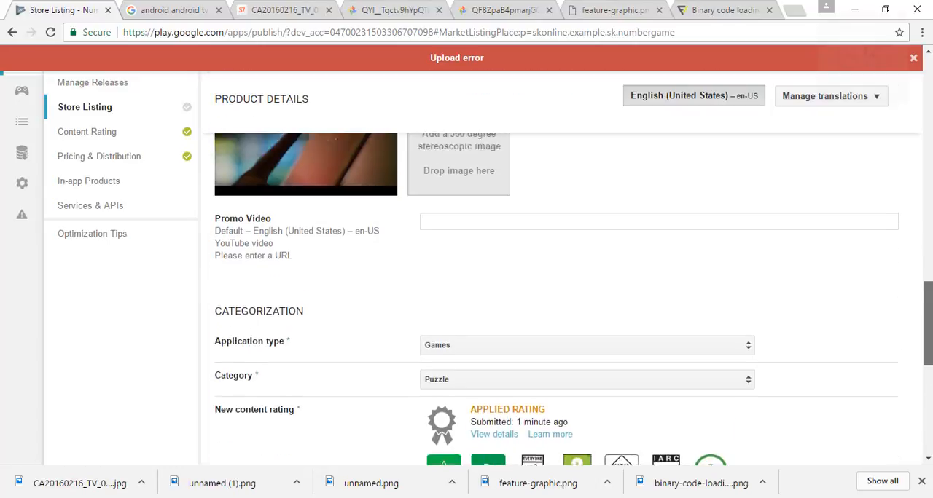
pyautogui.scroll(2, 557, 300)
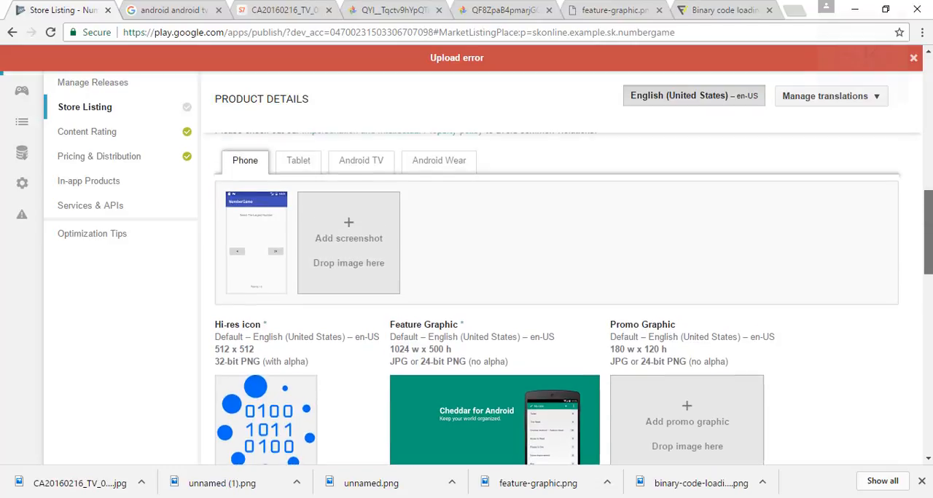
pyautogui.click(350, 220)
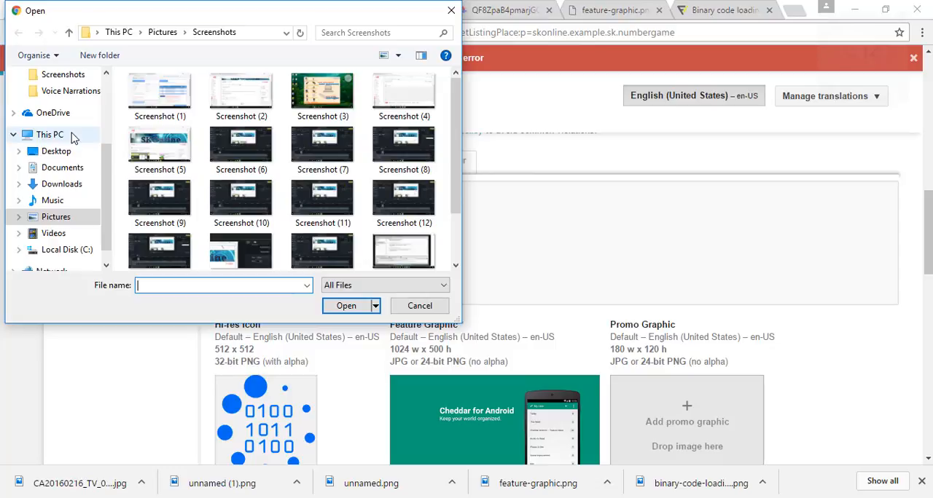
pyautogui.click(75, 151)
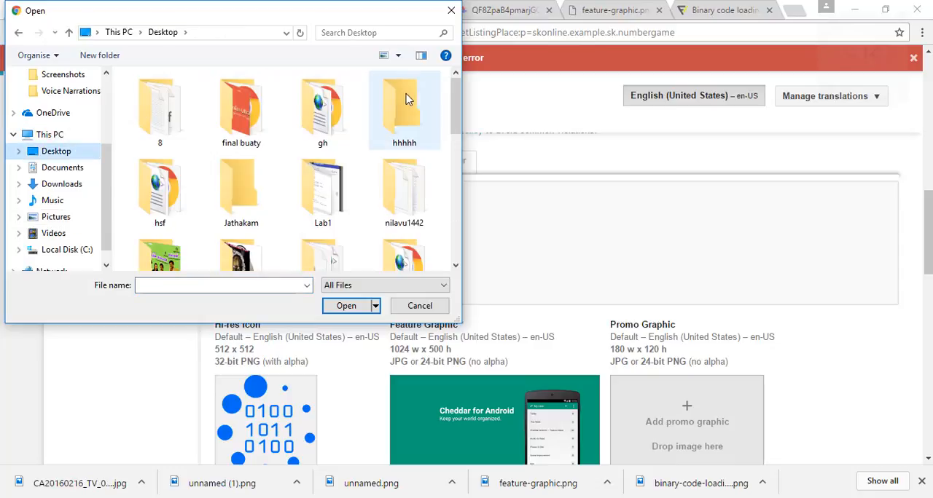
pyautogui.moveTo(454, 94); pyautogui.dragTo(456, 236)
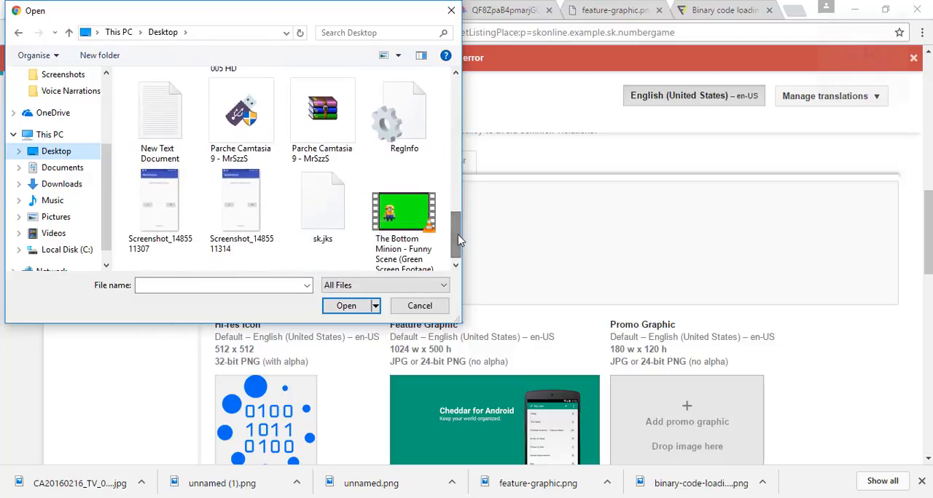
pyautogui.click(265, 212)
pyautogui.click(346, 306)
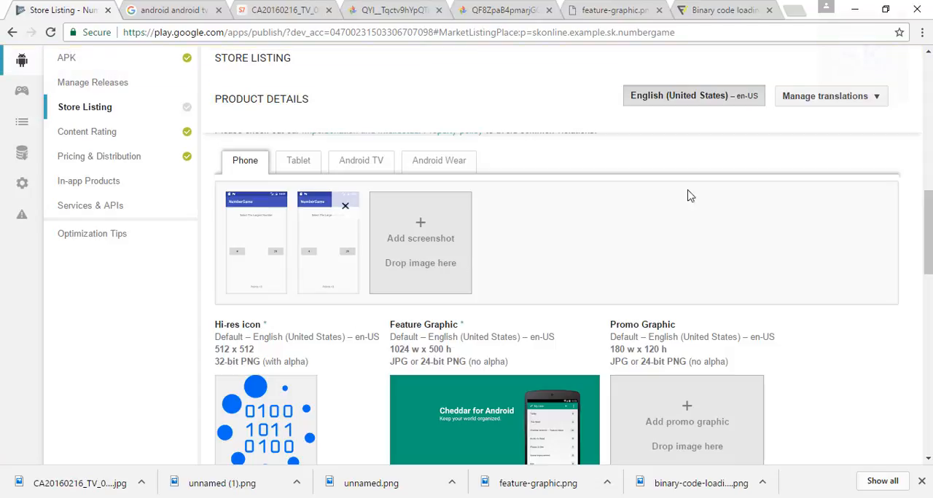
# Save the updated store listing as a draft and publish the Number Game app.
pyautogui.scroll(10, 557, 291)
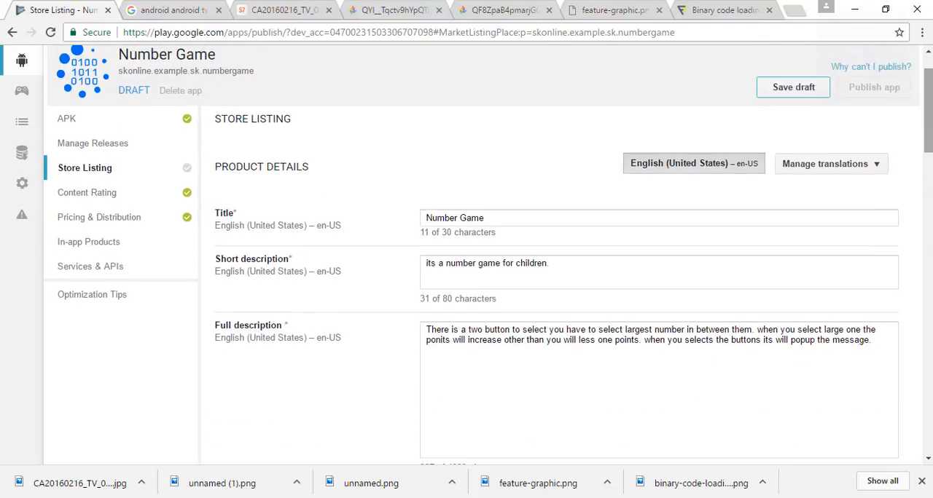
pyautogui.scroll(1, 926, 109)
pyautogui.click(813, 149)
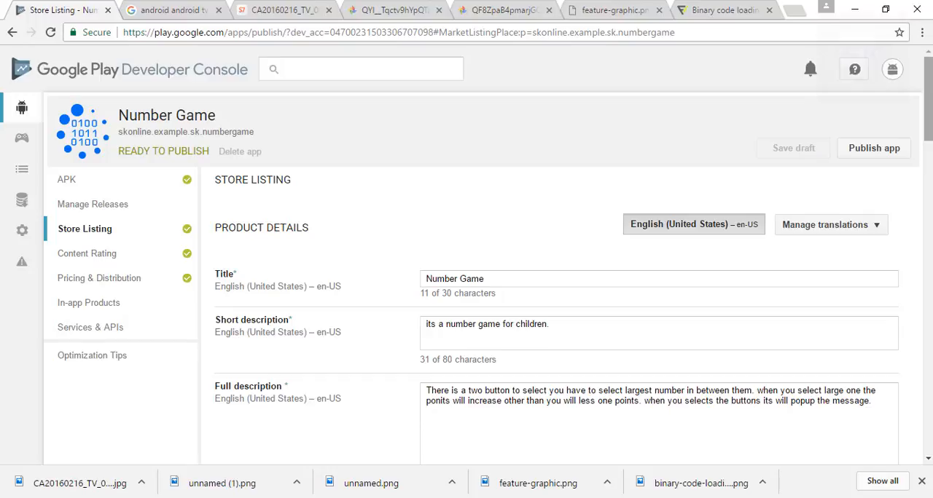
pyautogui.click(895, 156)
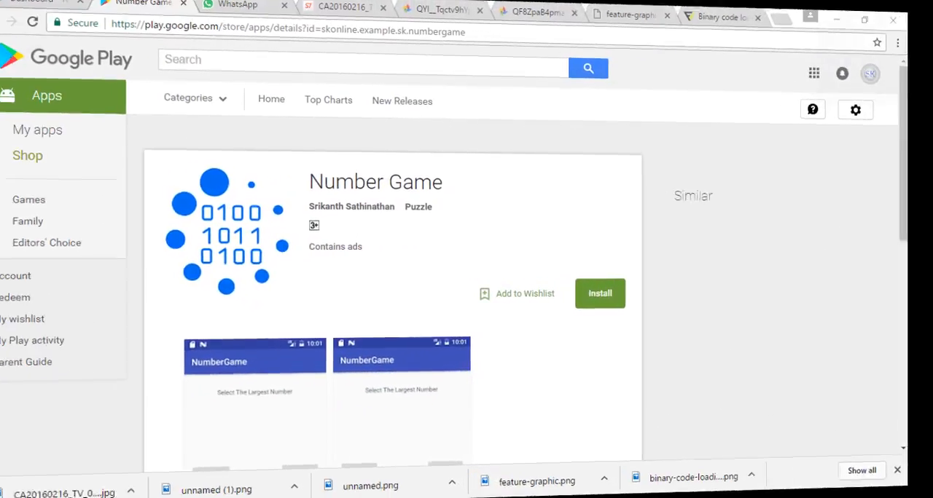
pyautogui.scroll(-1, 466, 254)
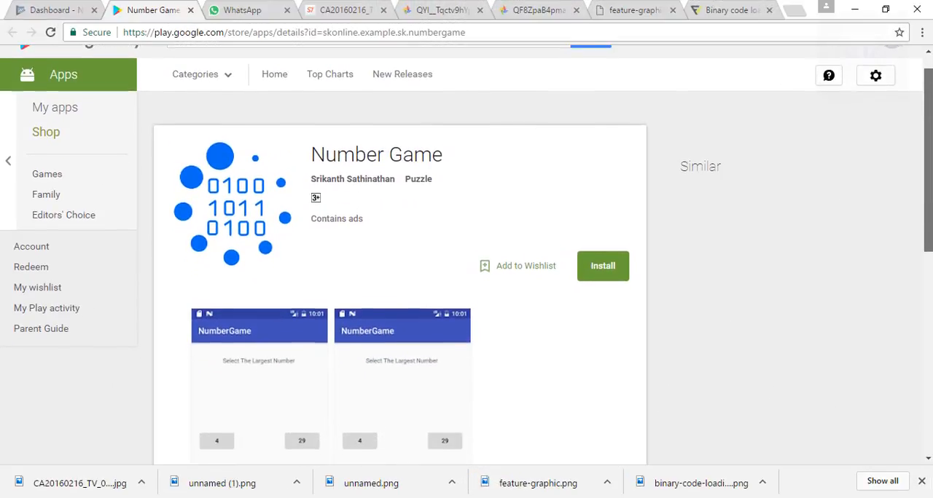